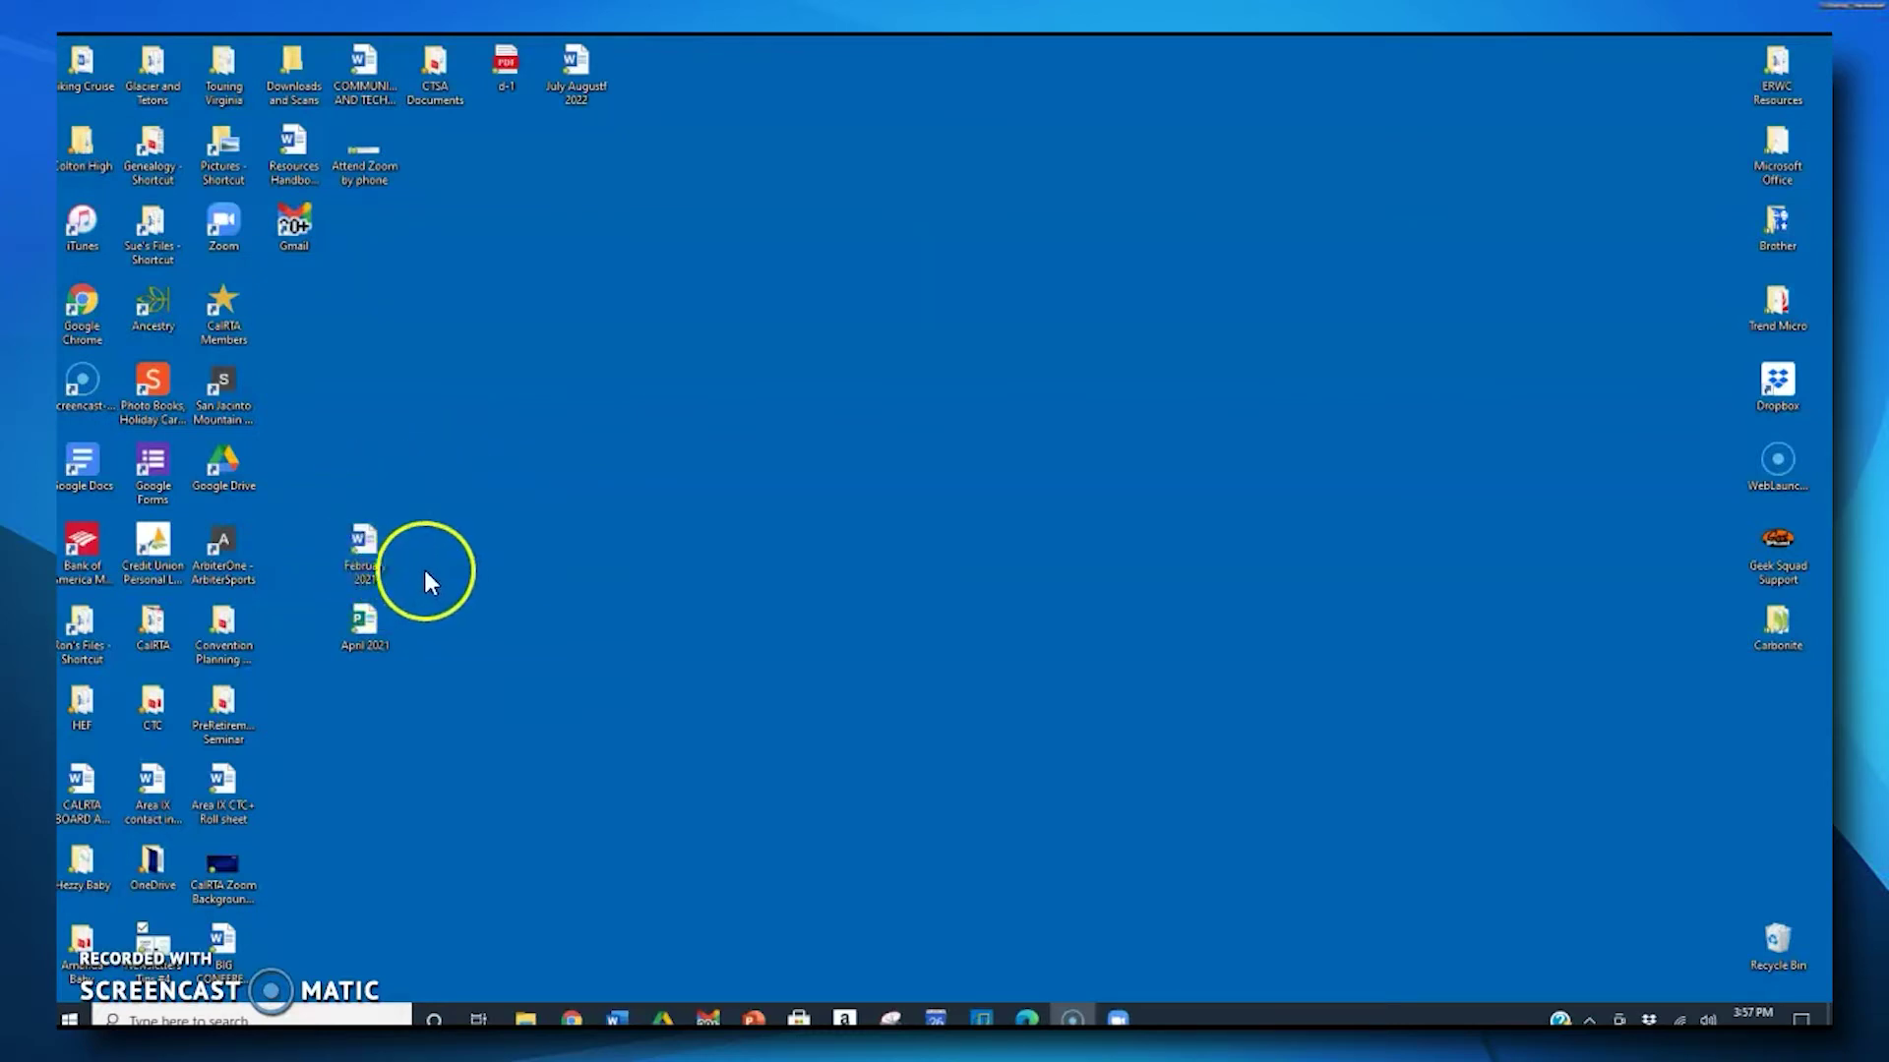
# Step: Open the February 2021 Word document from the desktop and move its window toward the middle of the desktop
pyautogui.doubleClick(382, 555)
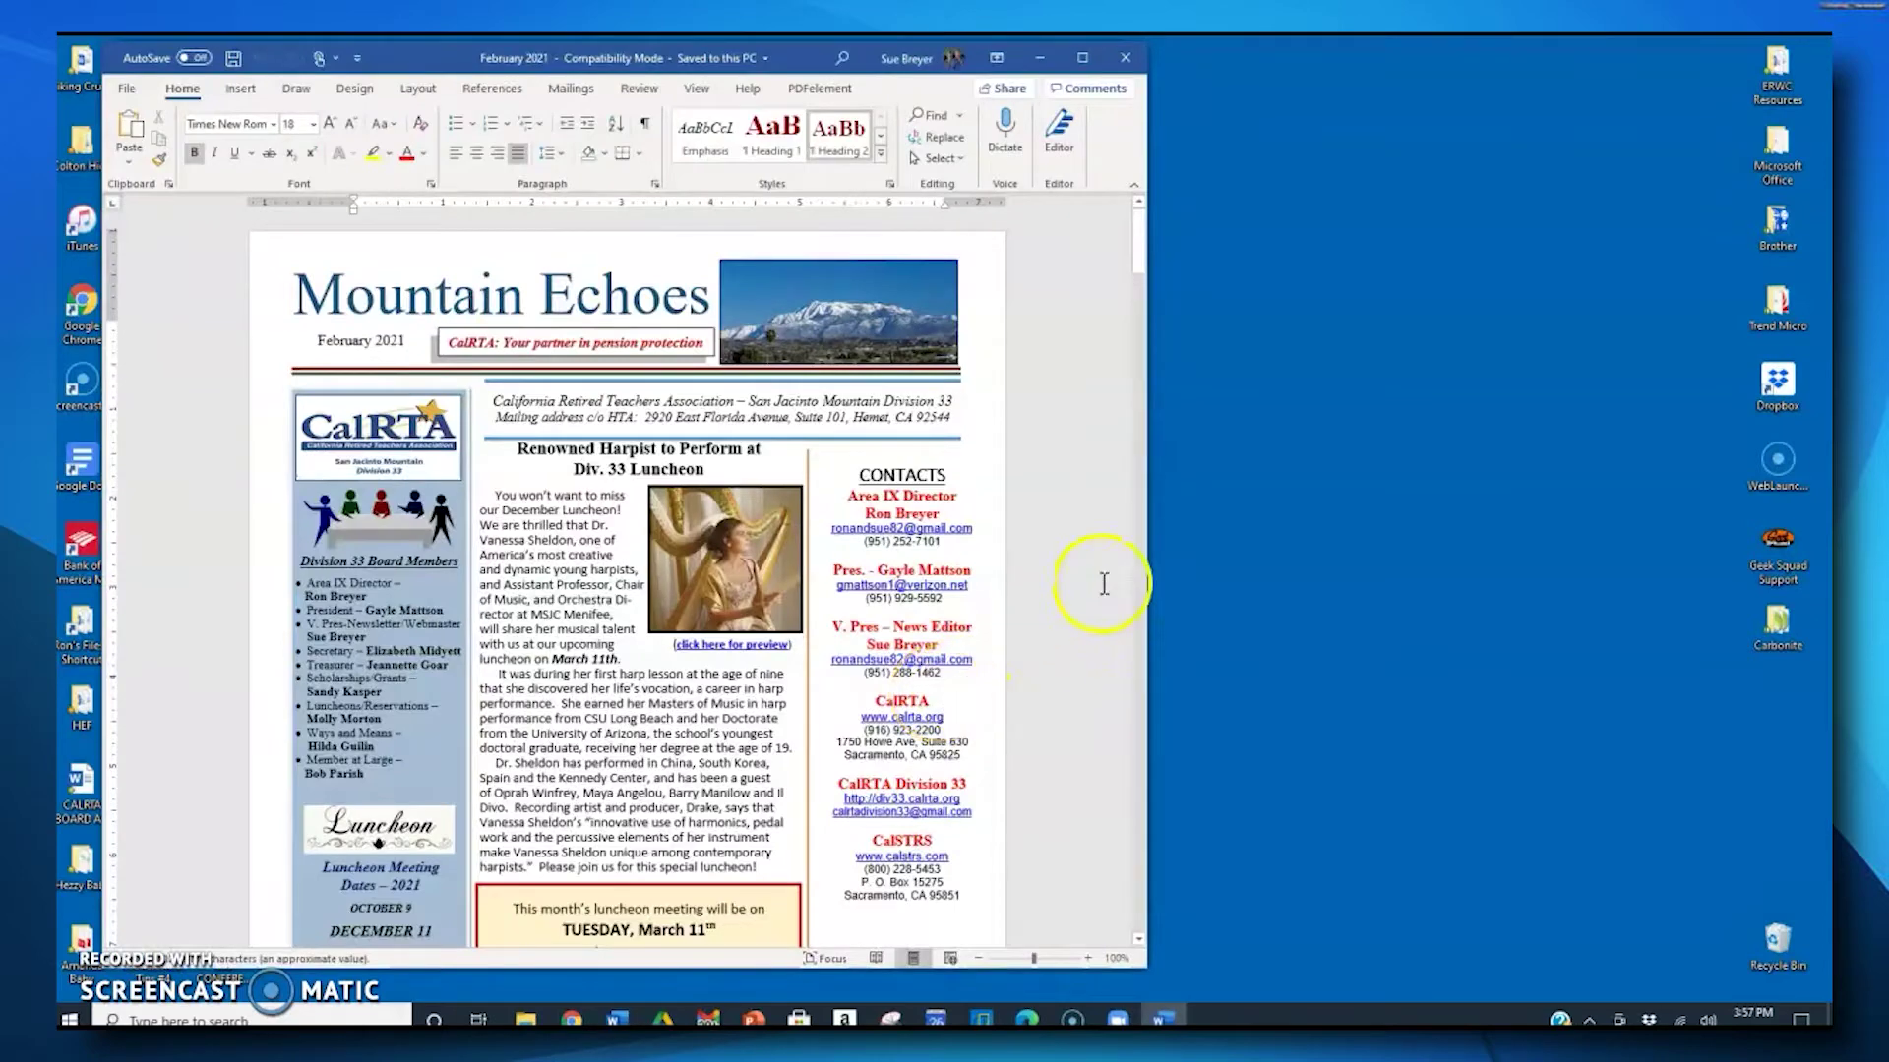
pyautogui.moveTo(799, 62); pyautogui.dragTo(1045, 51)
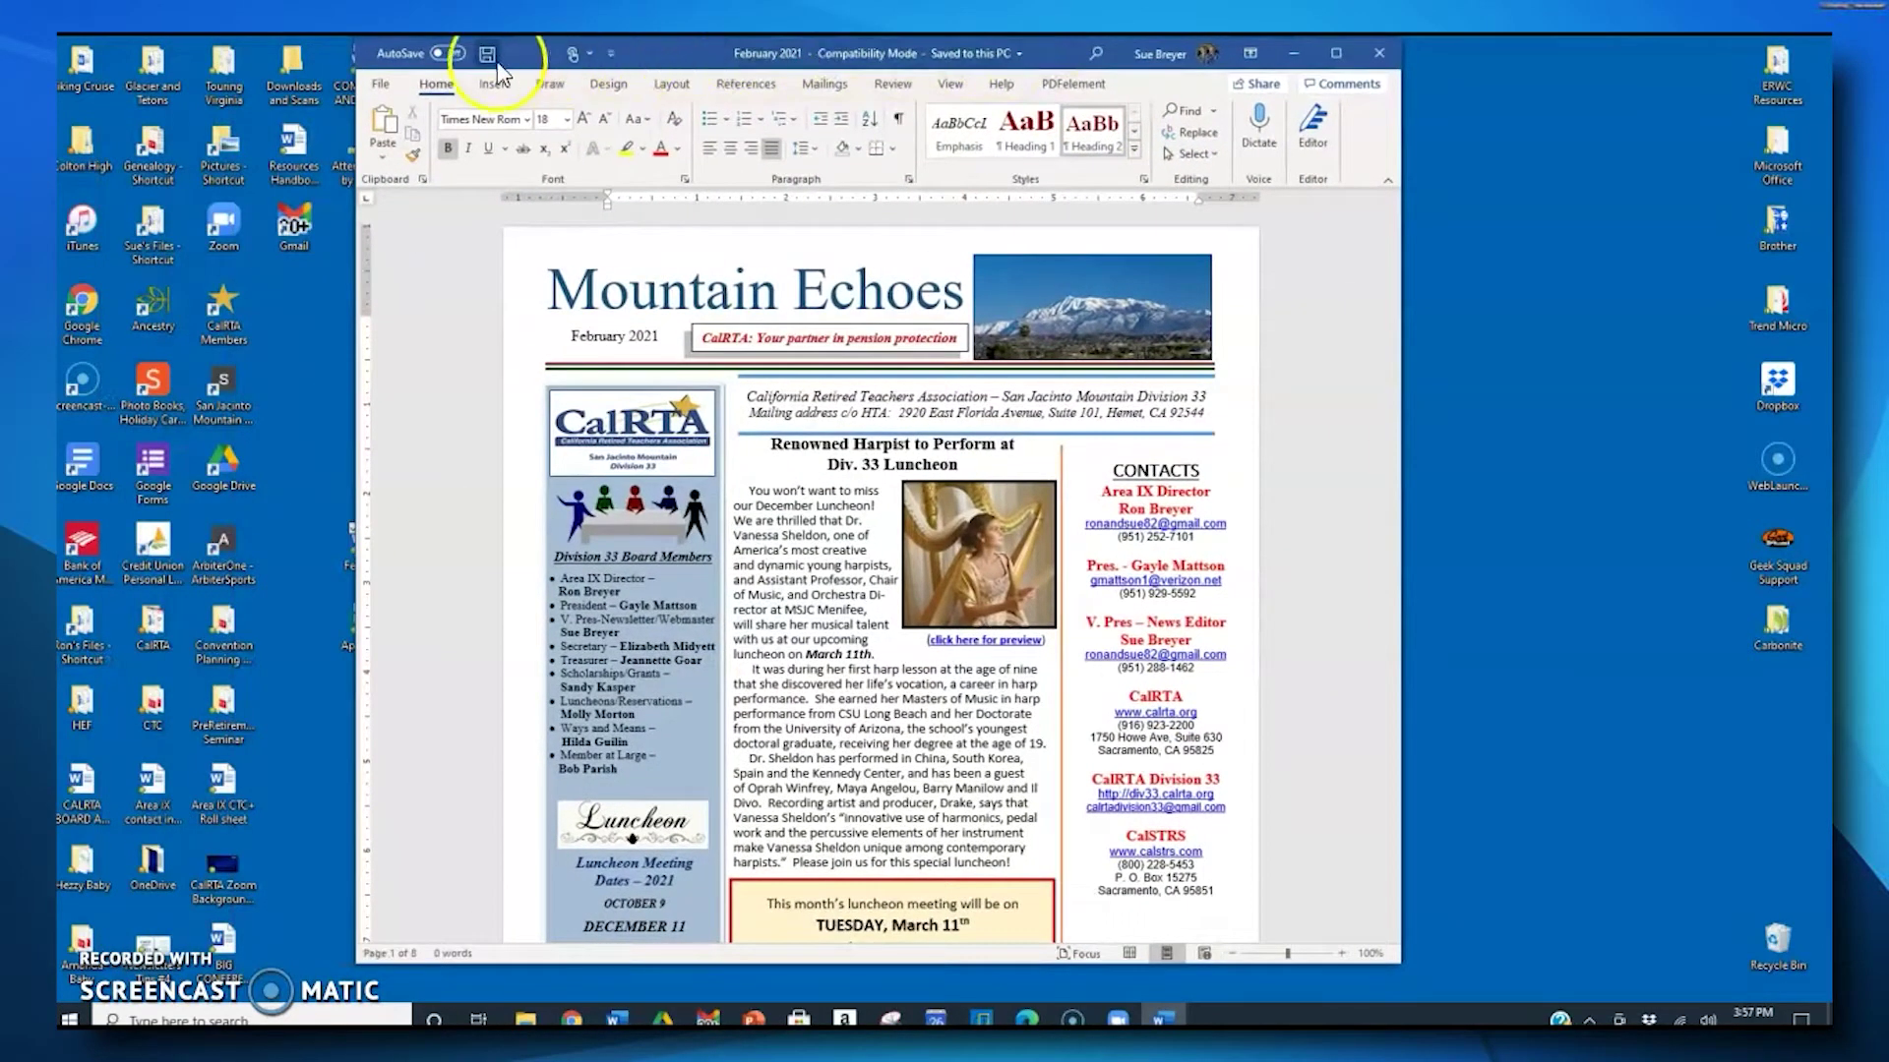
pyautogui.click(388, 84)
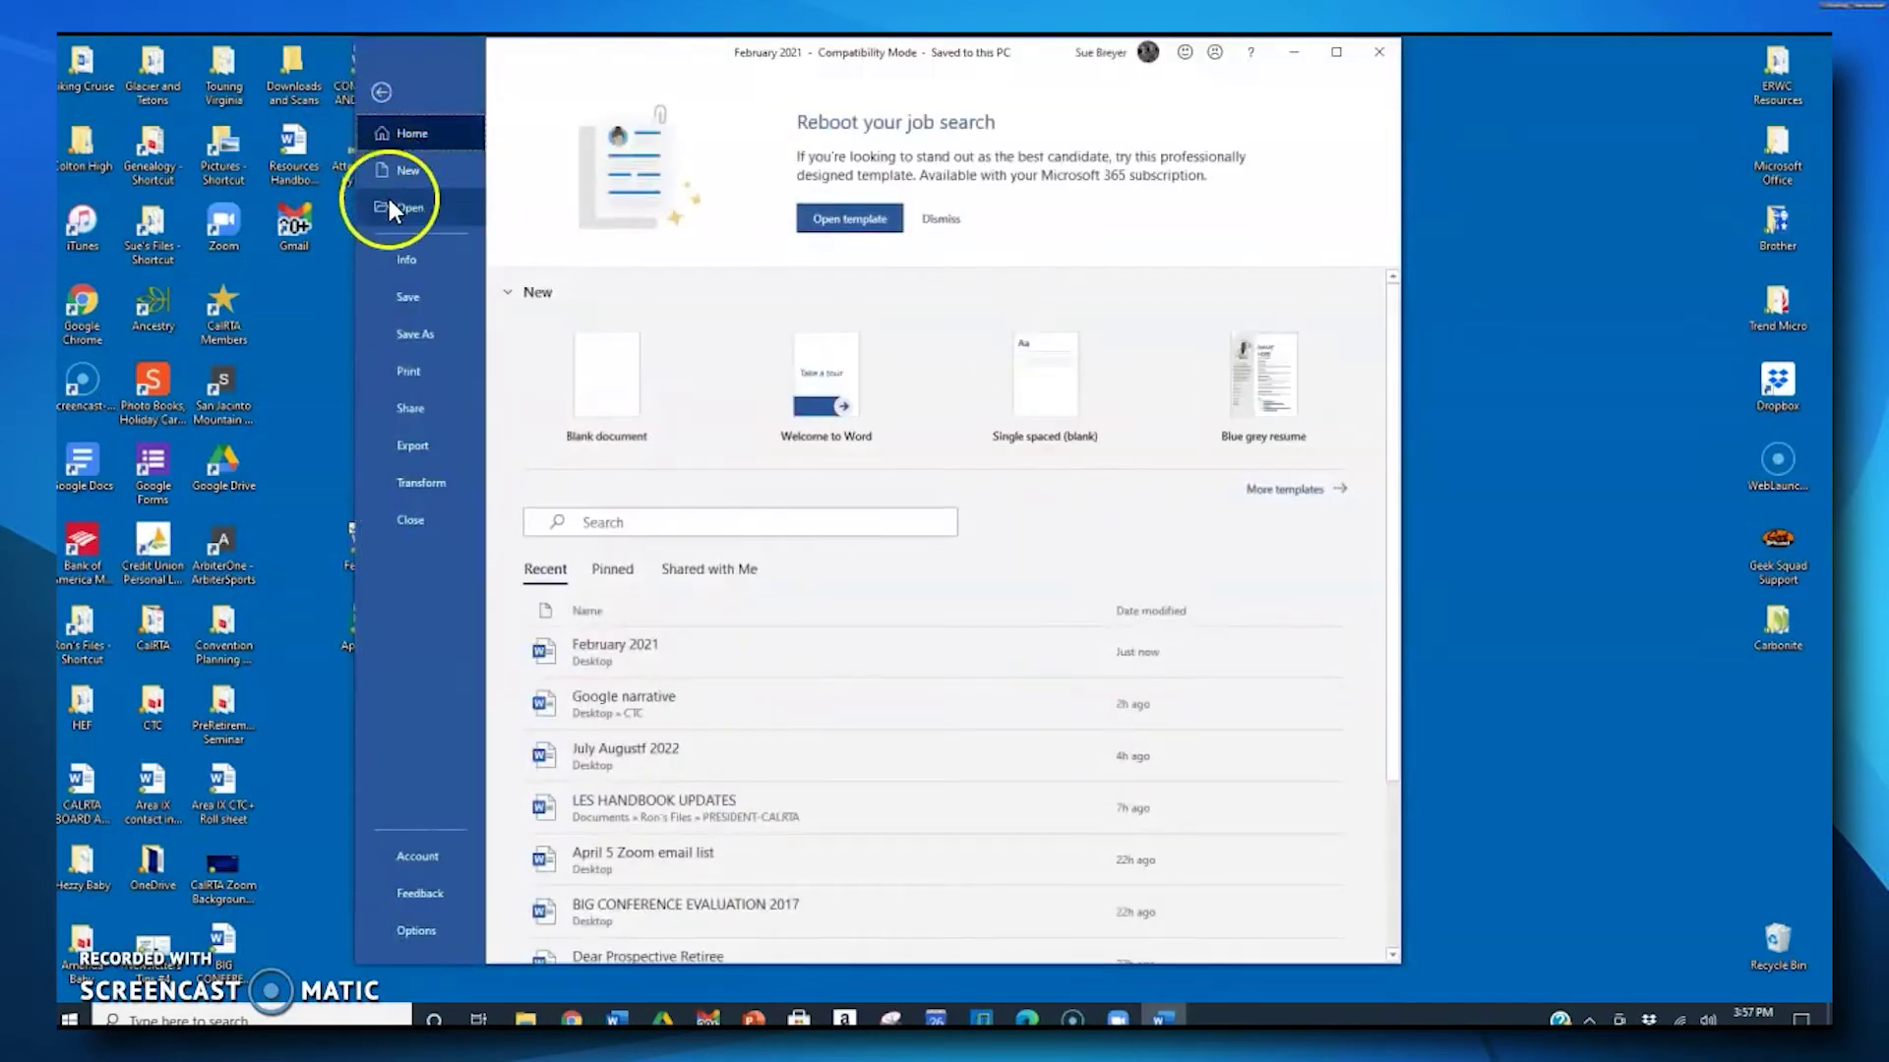
pyautogui.click(409, 334)
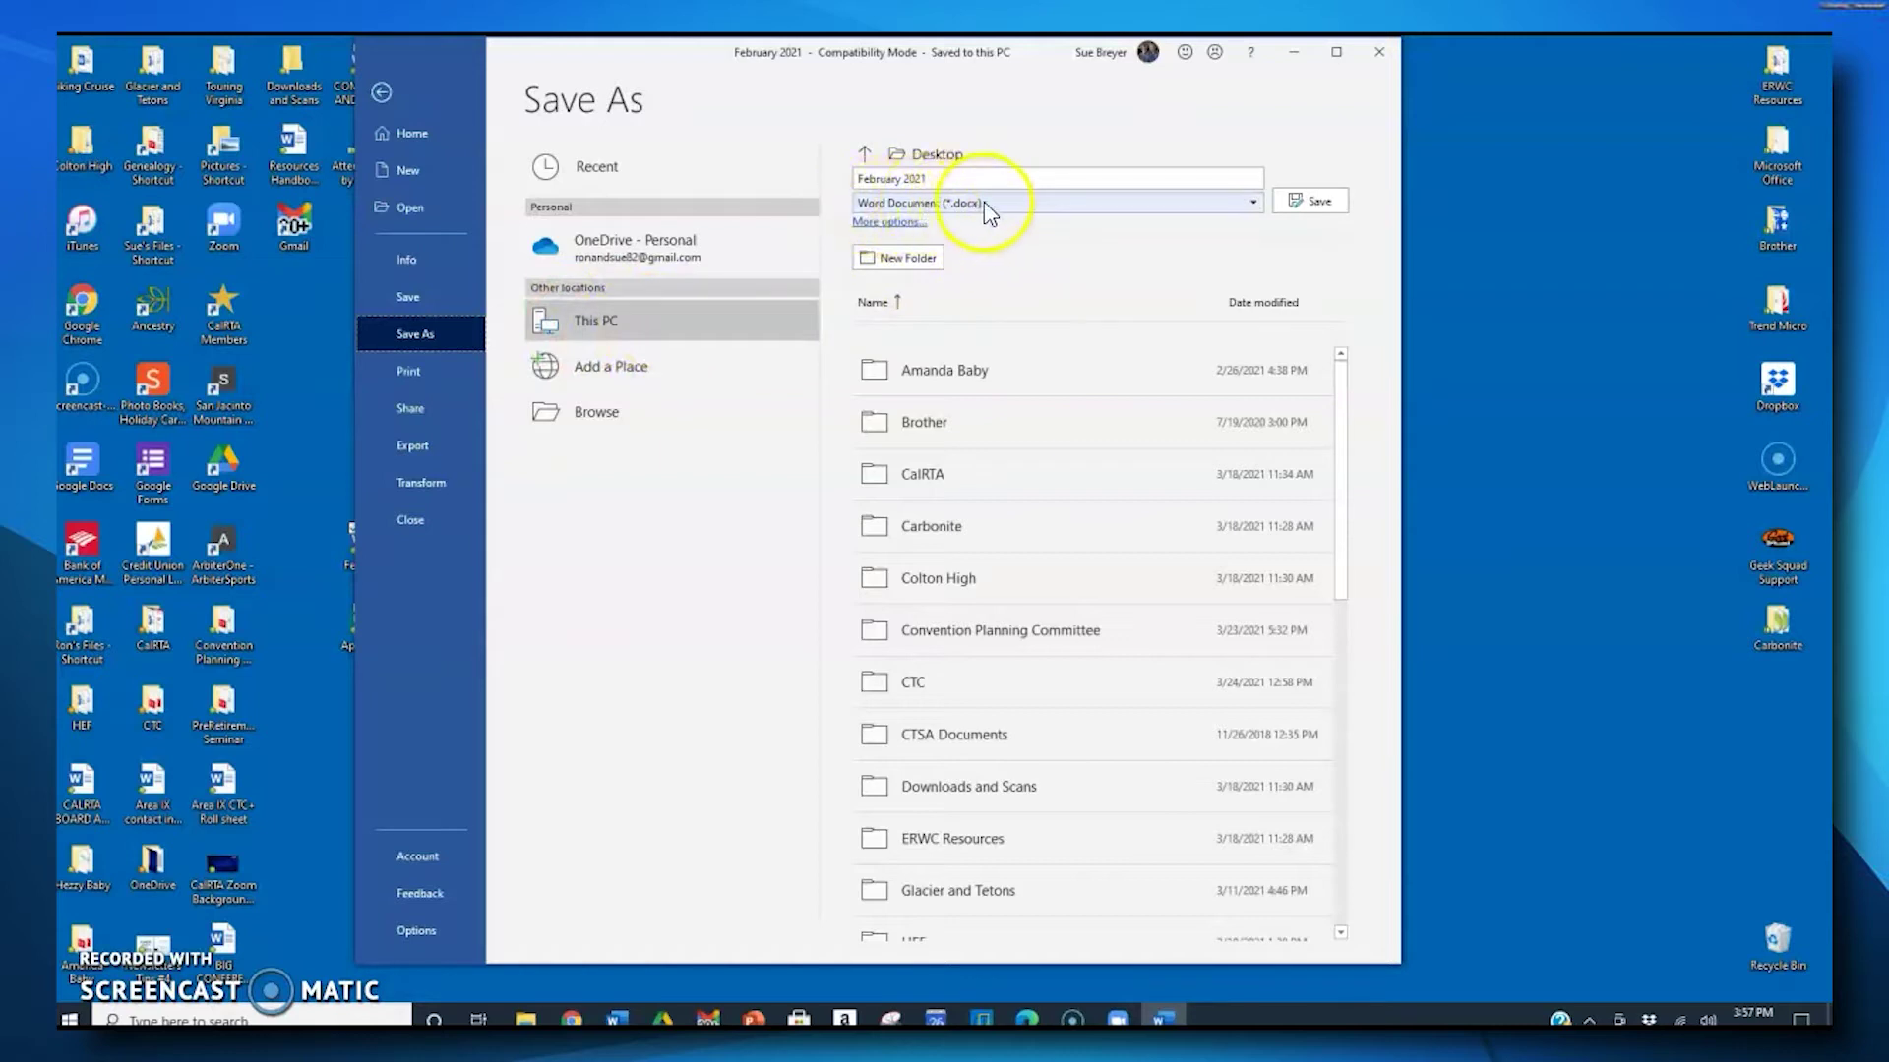
pyautogui.click(1253, 203)
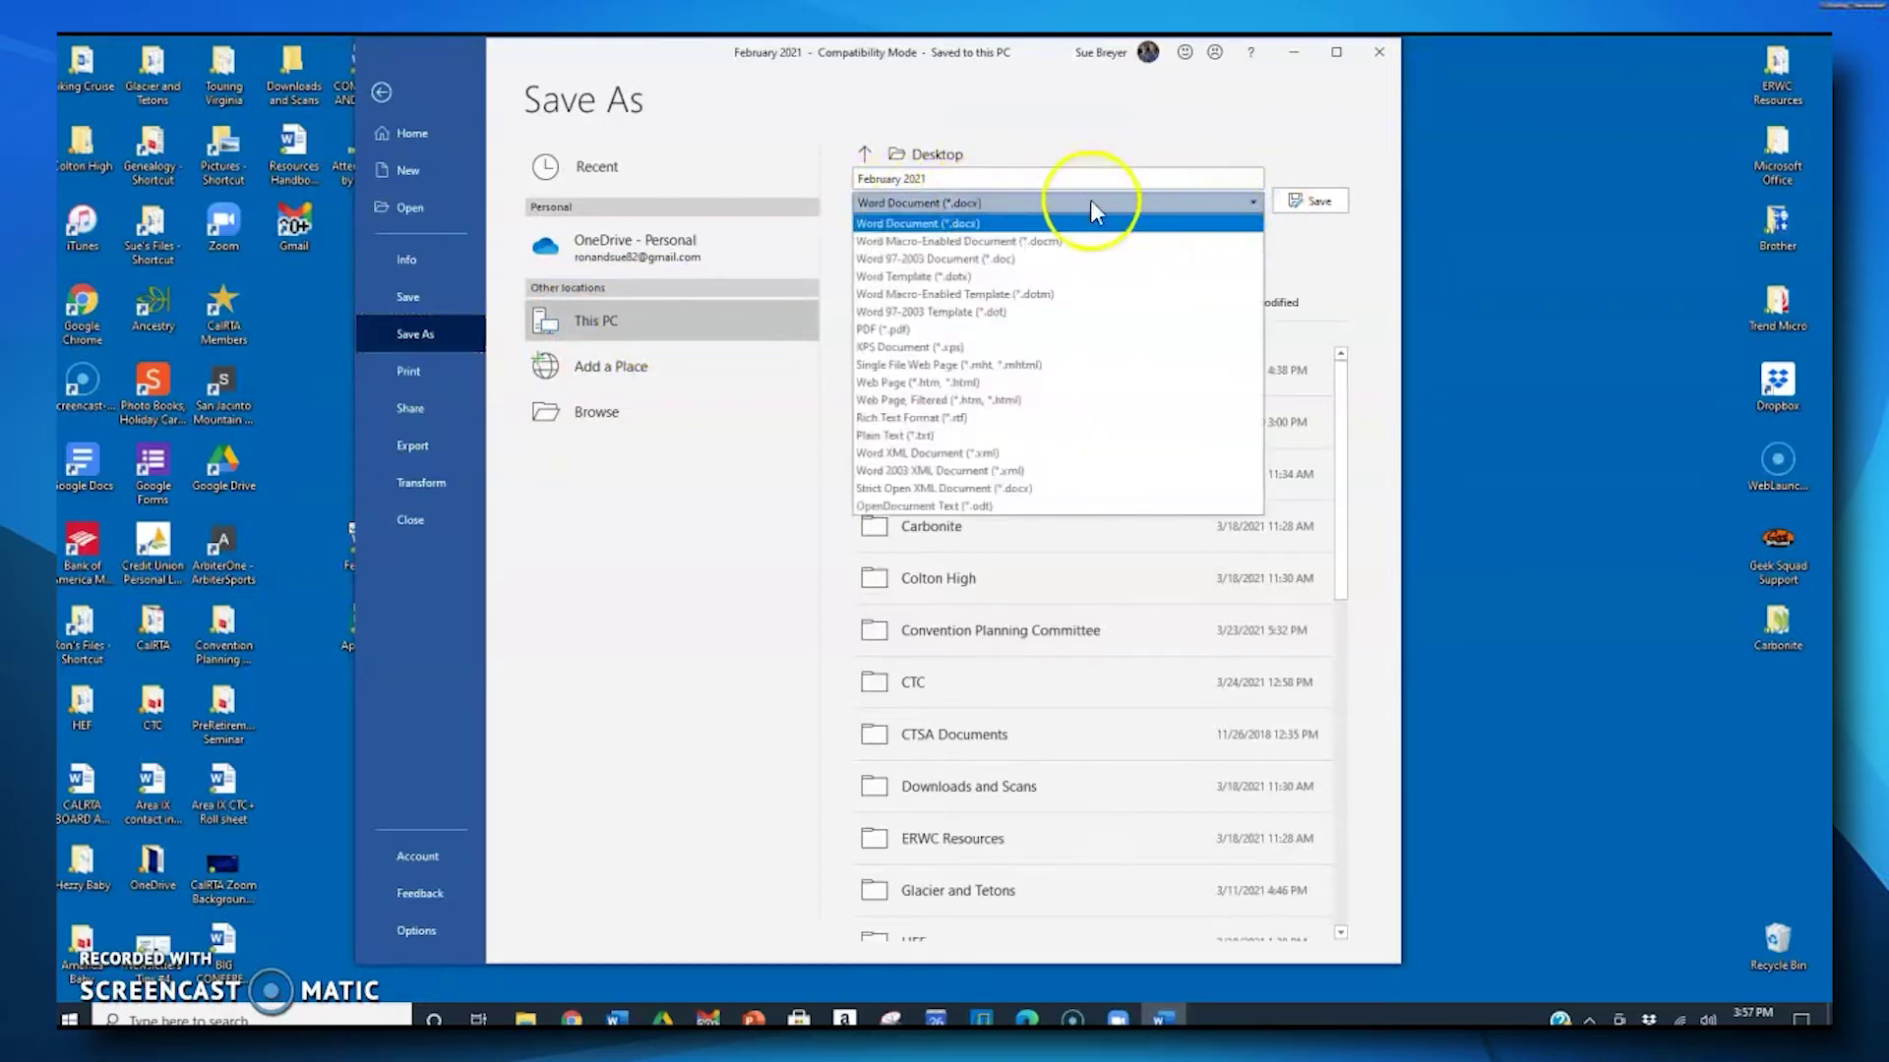
pyautogui.click(879, 330)
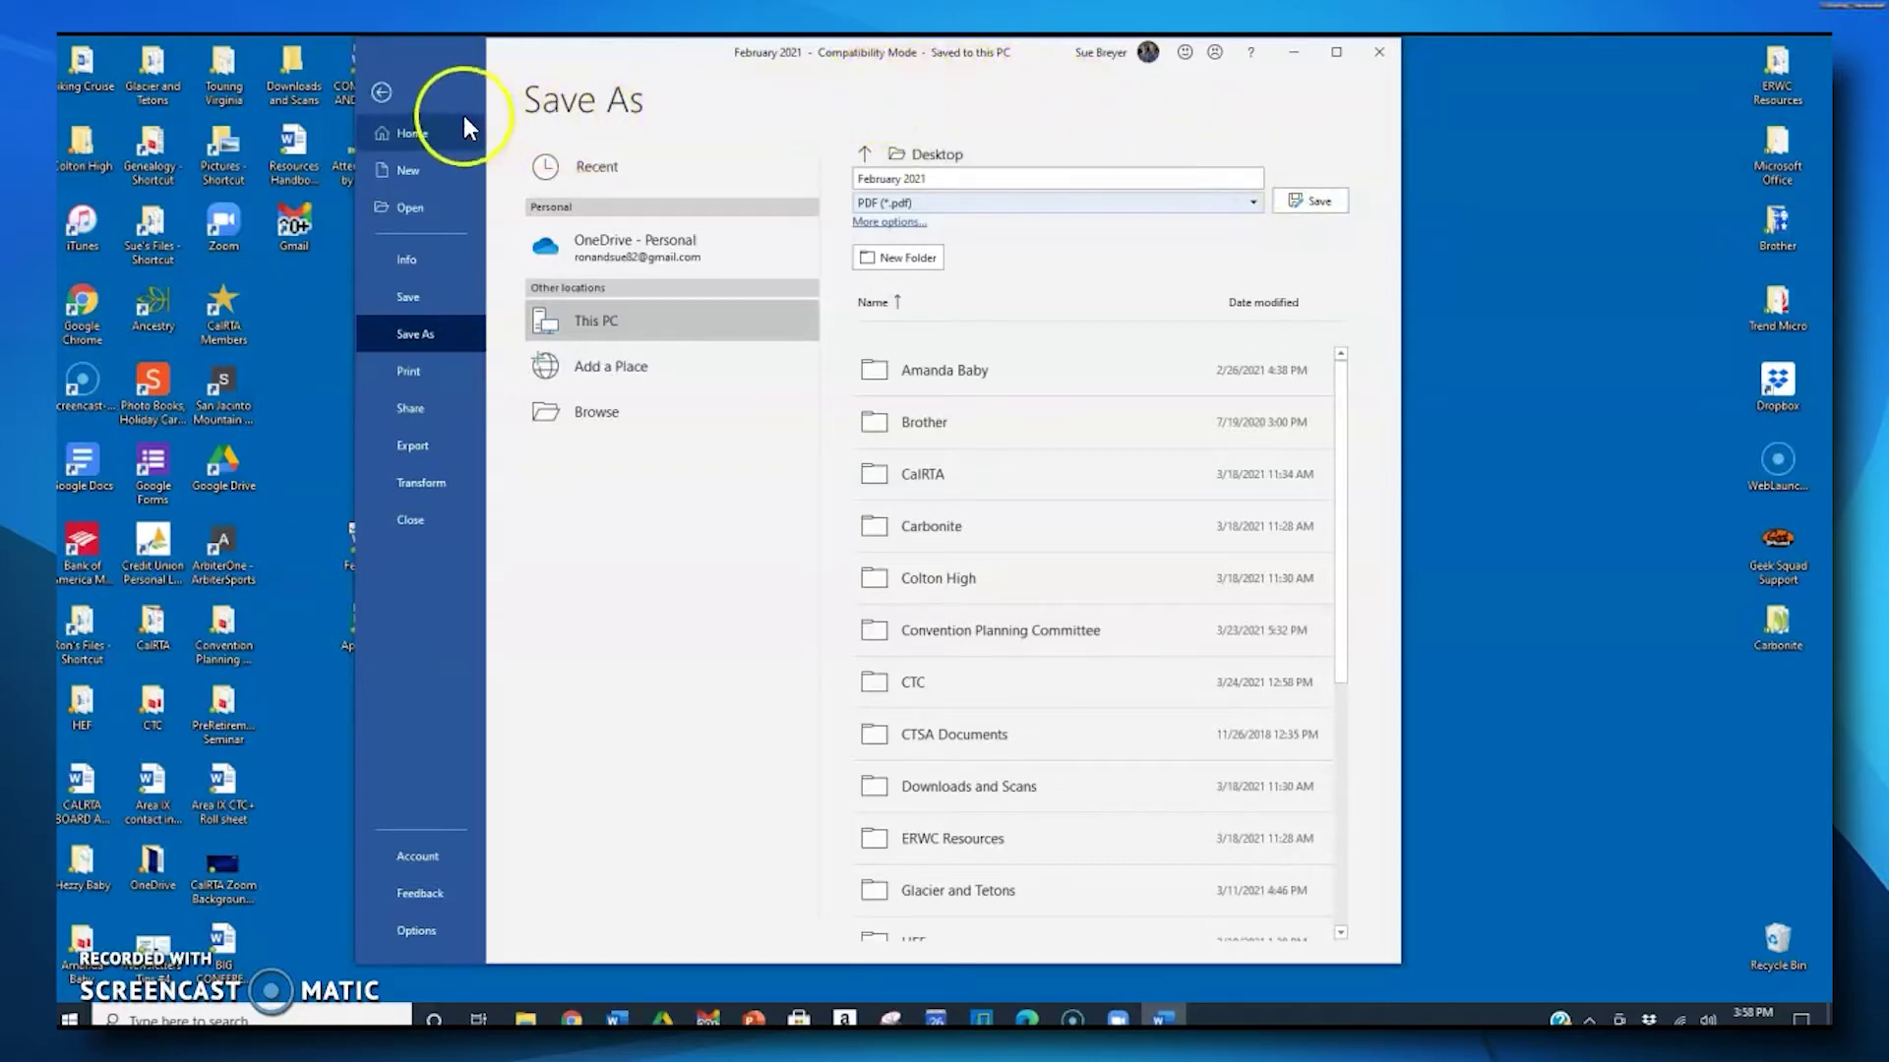
pyautogui.click(386, 92)
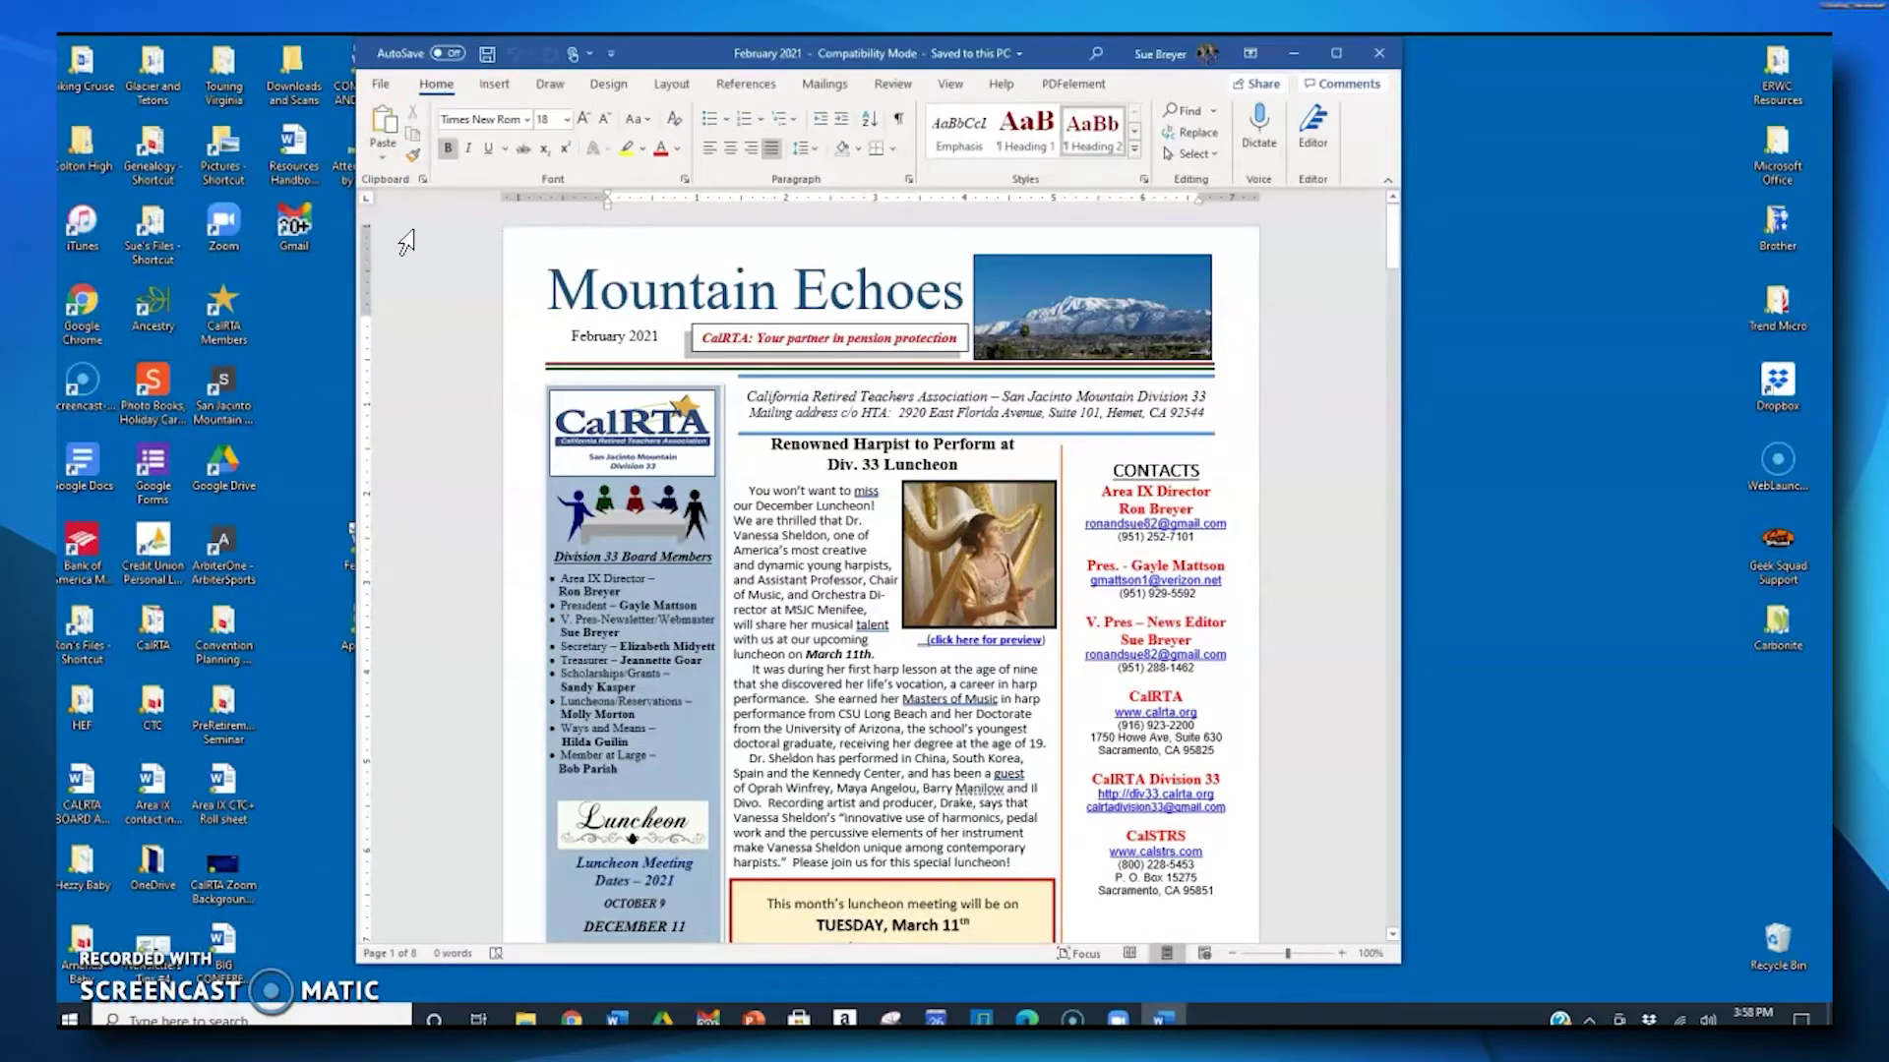
# Step: Export the newsletter document as a PDF named February 2021 to the Desktop
pyautogui.click(385, 87)
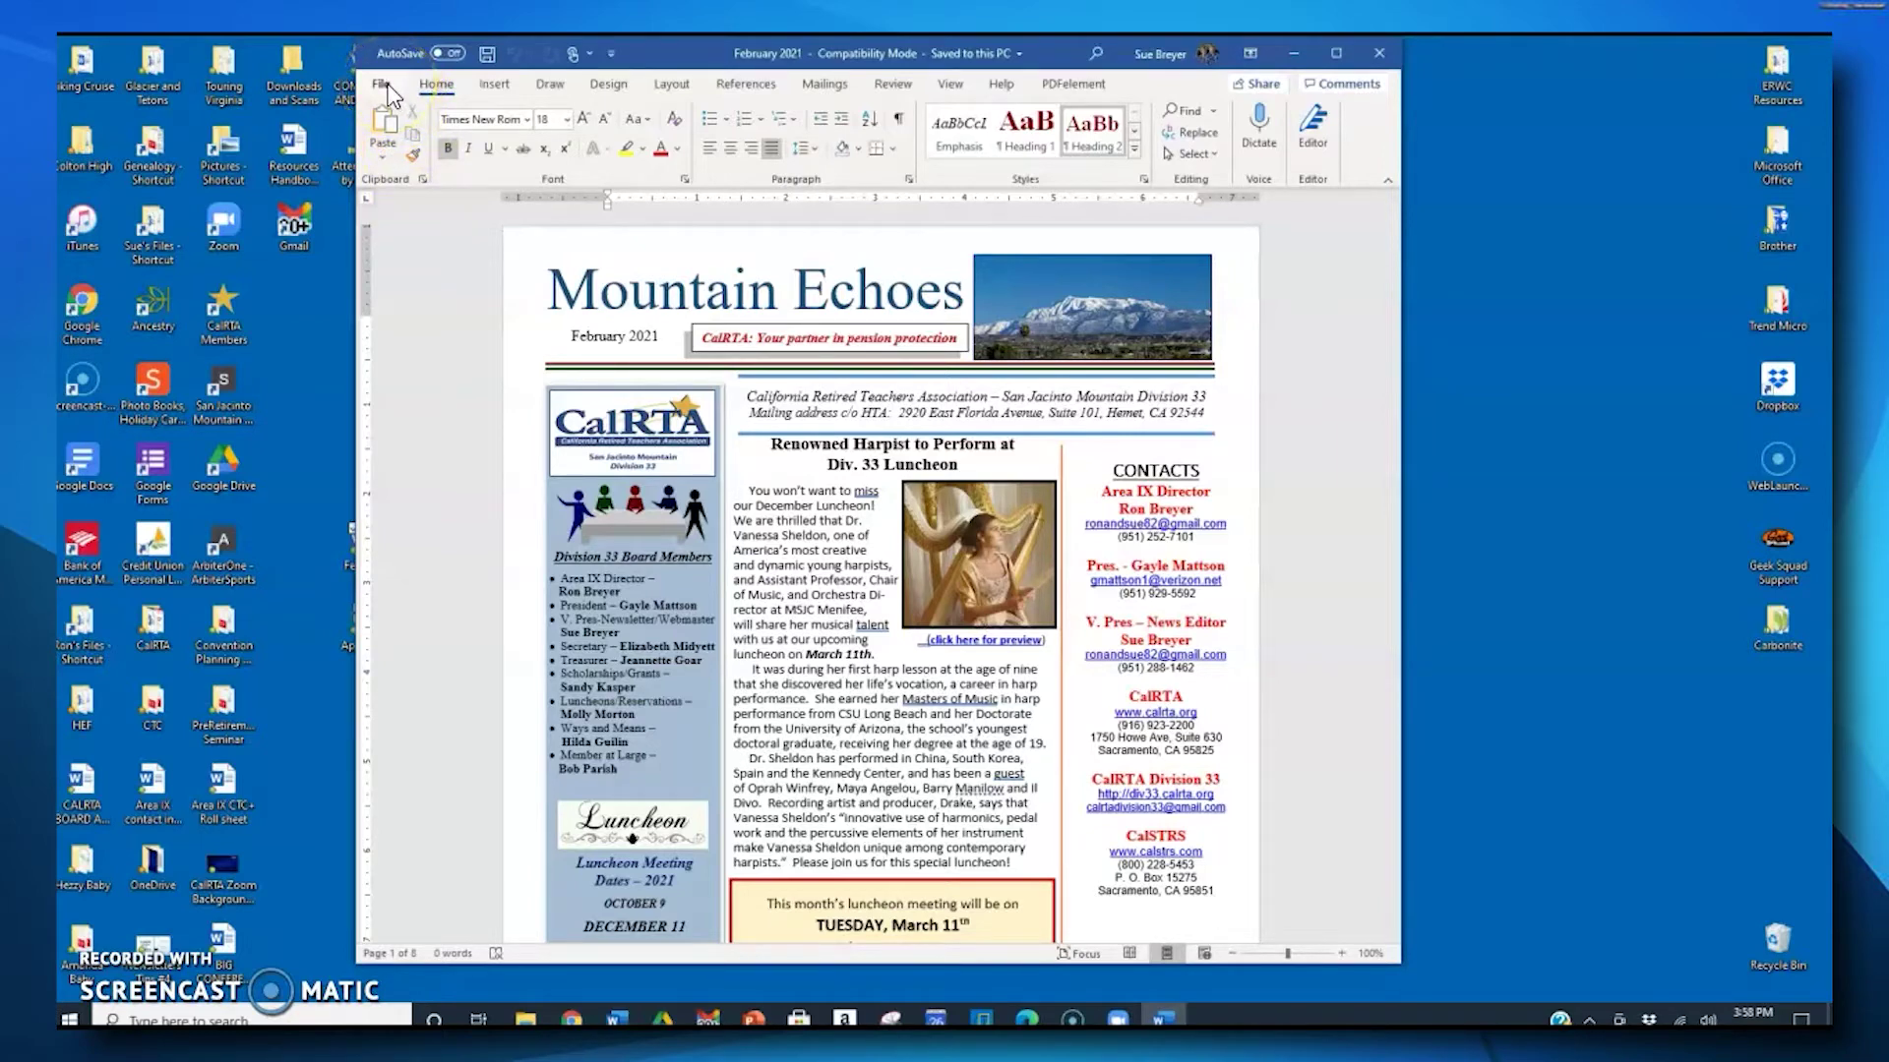
pyautogui.click(388, 89)
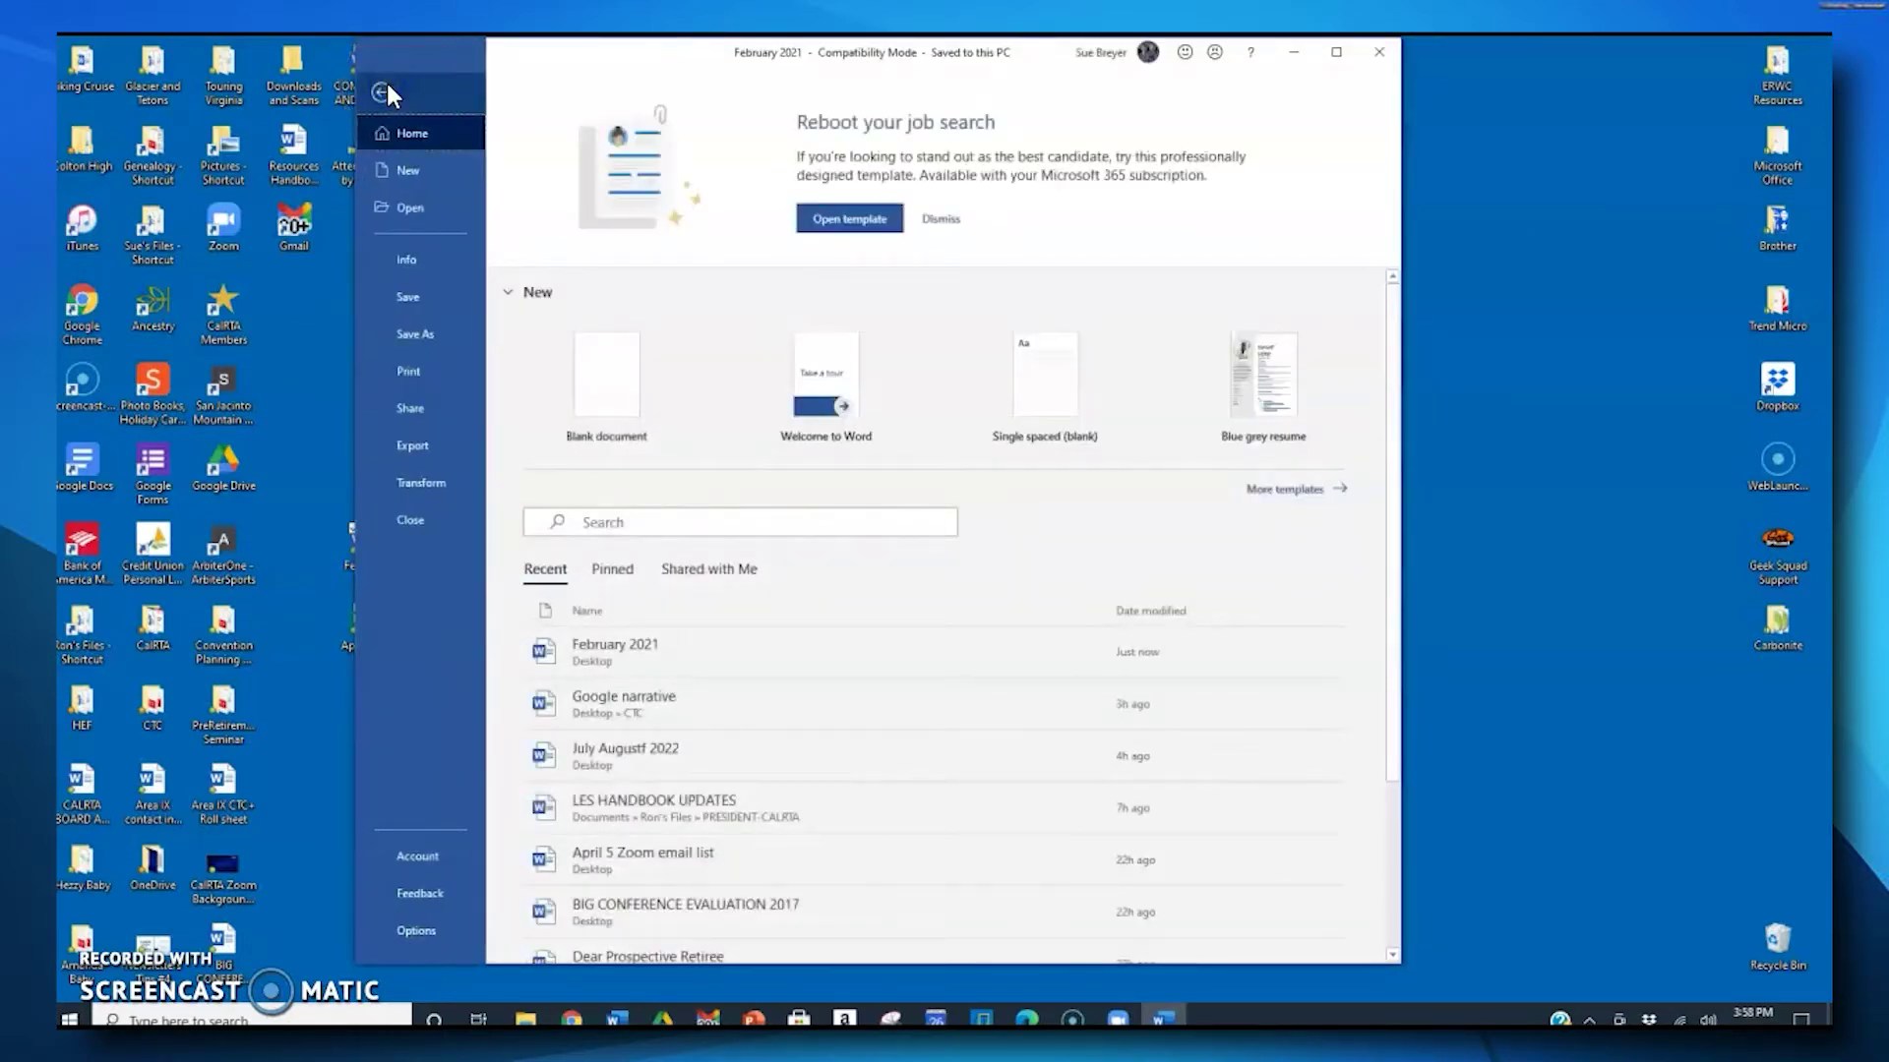
pyautogui.click(397, 445)
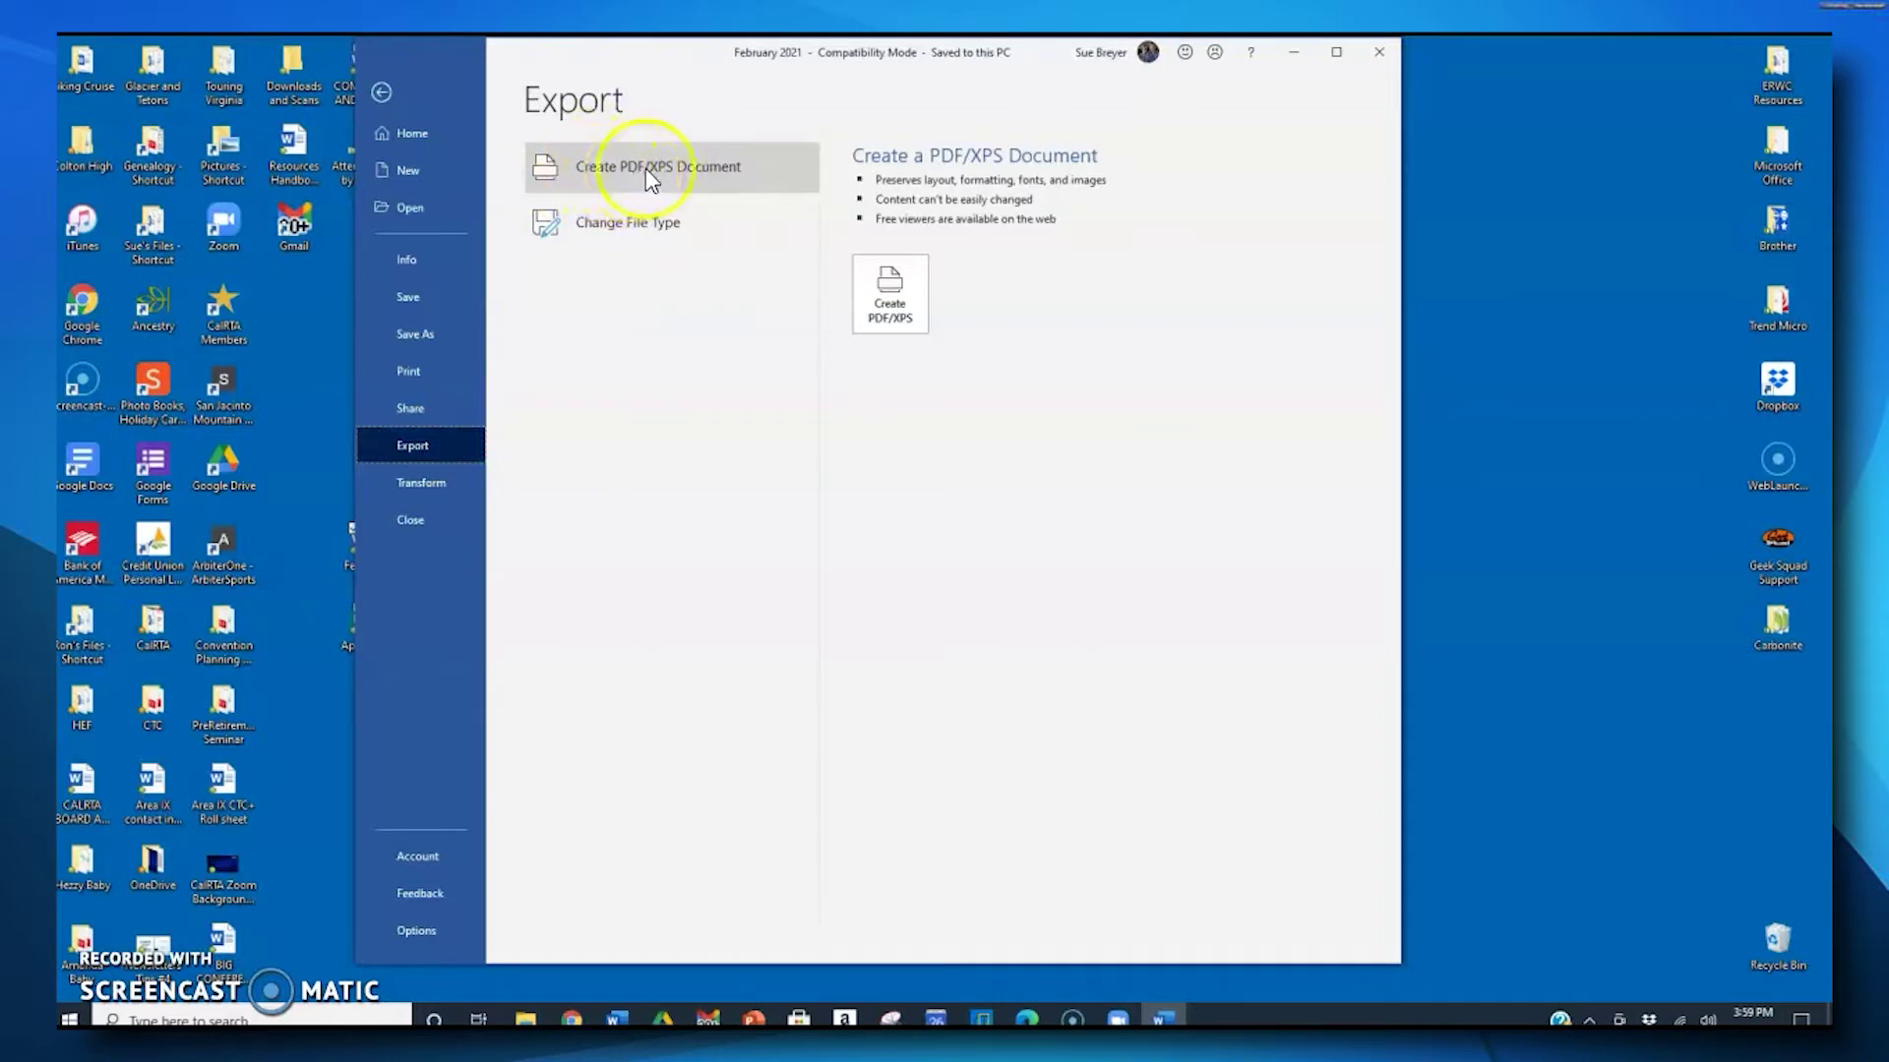
pyautogui.click(886, 314)
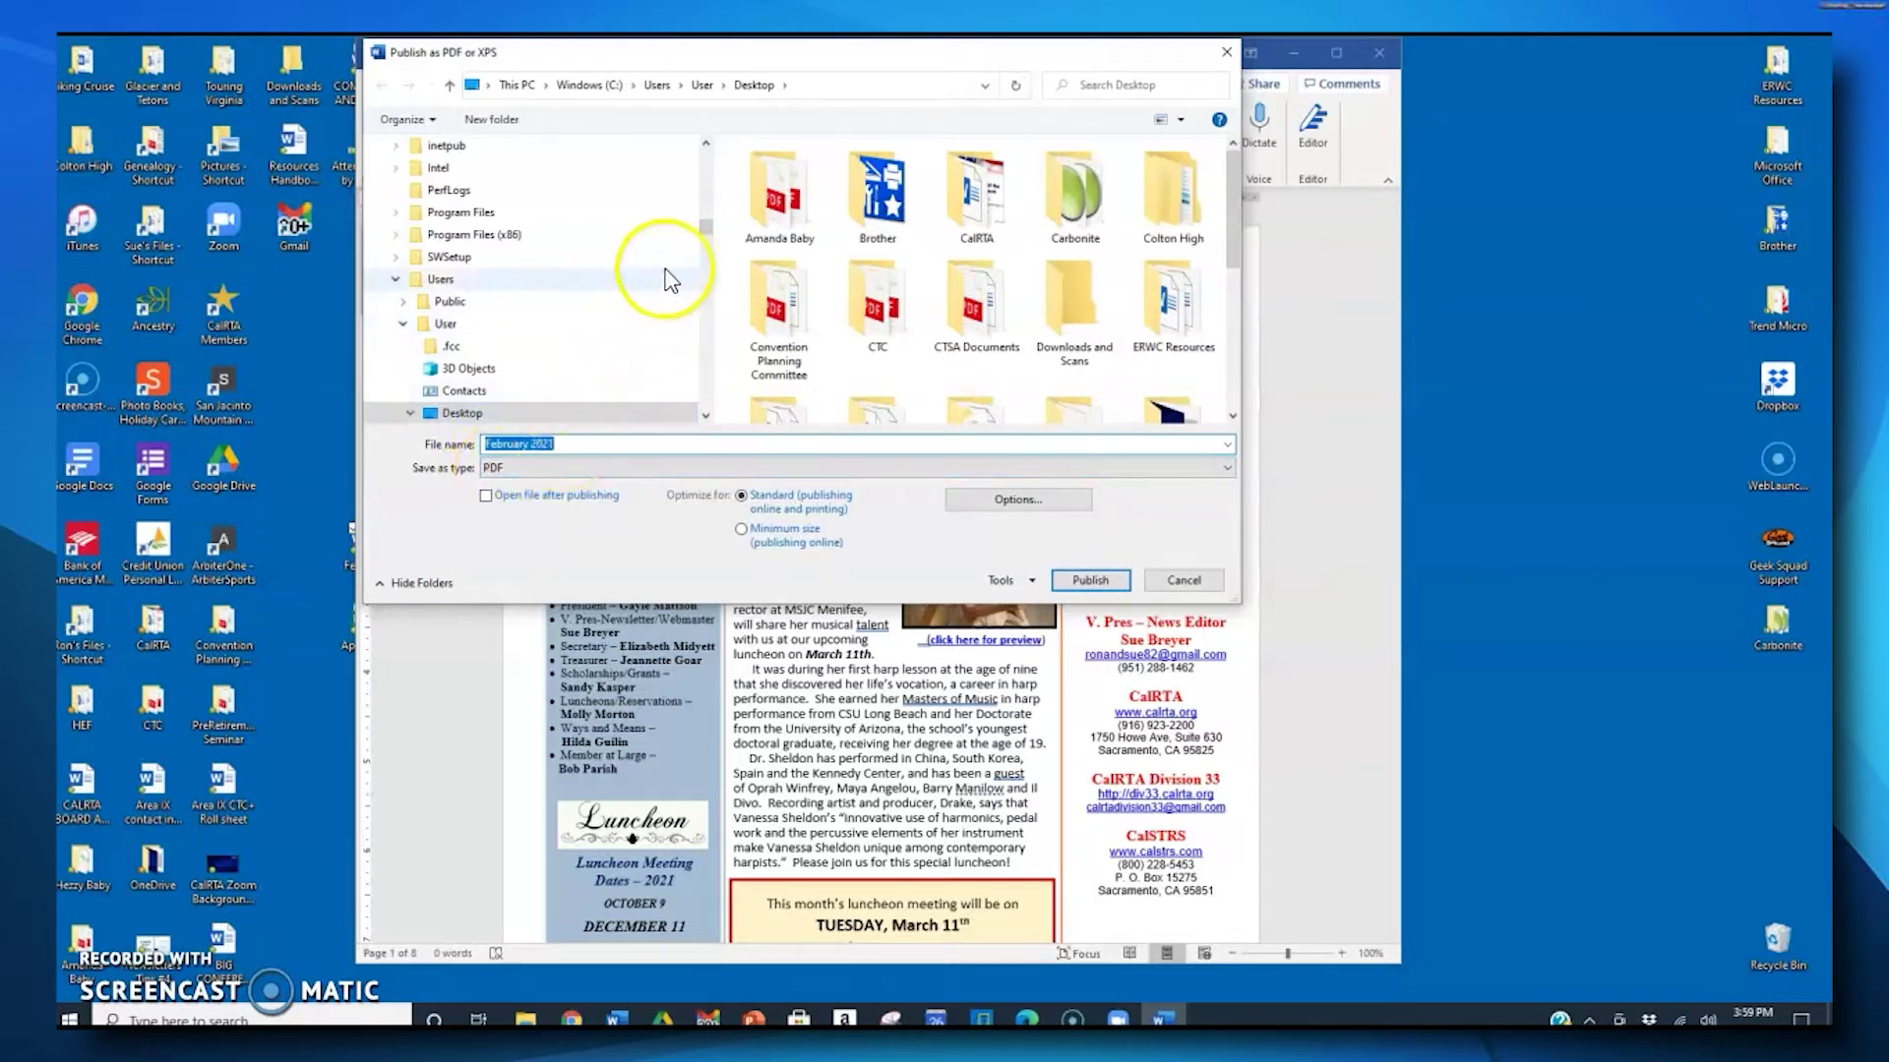
pyautogui.moveTo(712, 232); pyautogui.dragTo(709, 149)
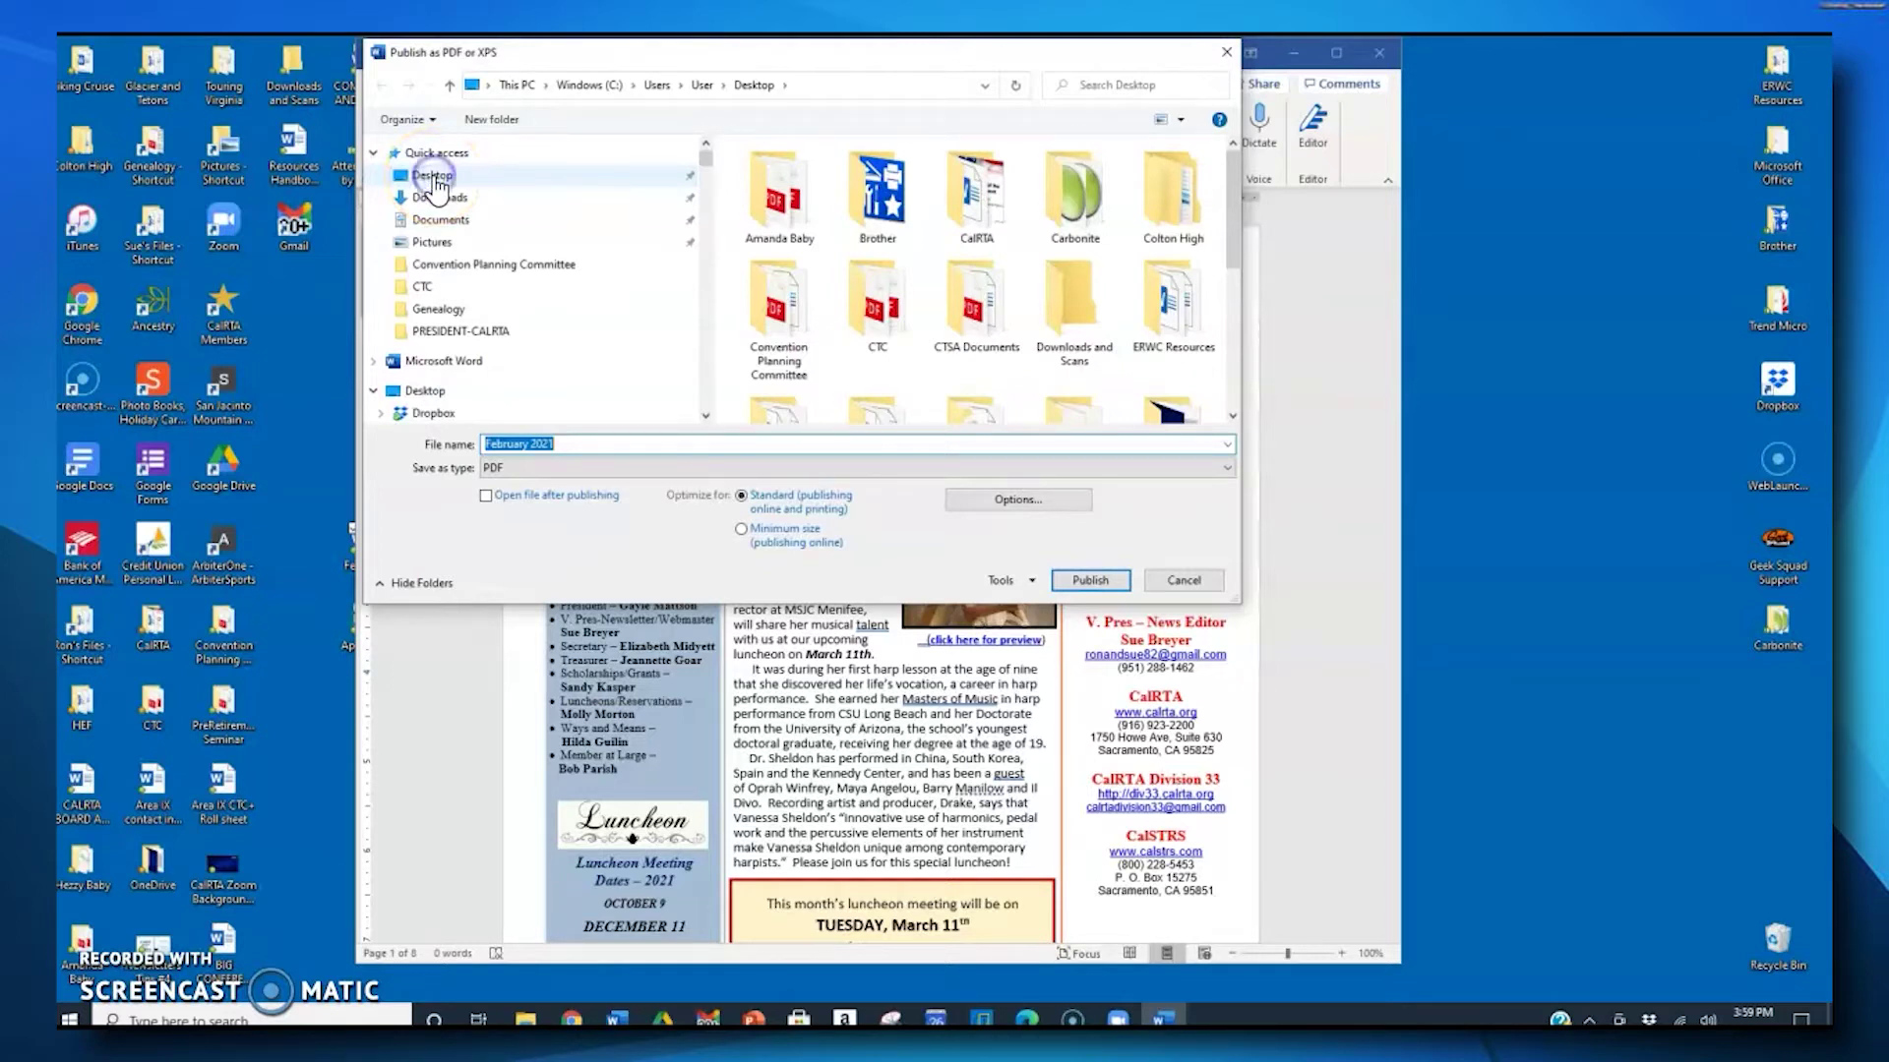
pyautogui.click(963, 448)
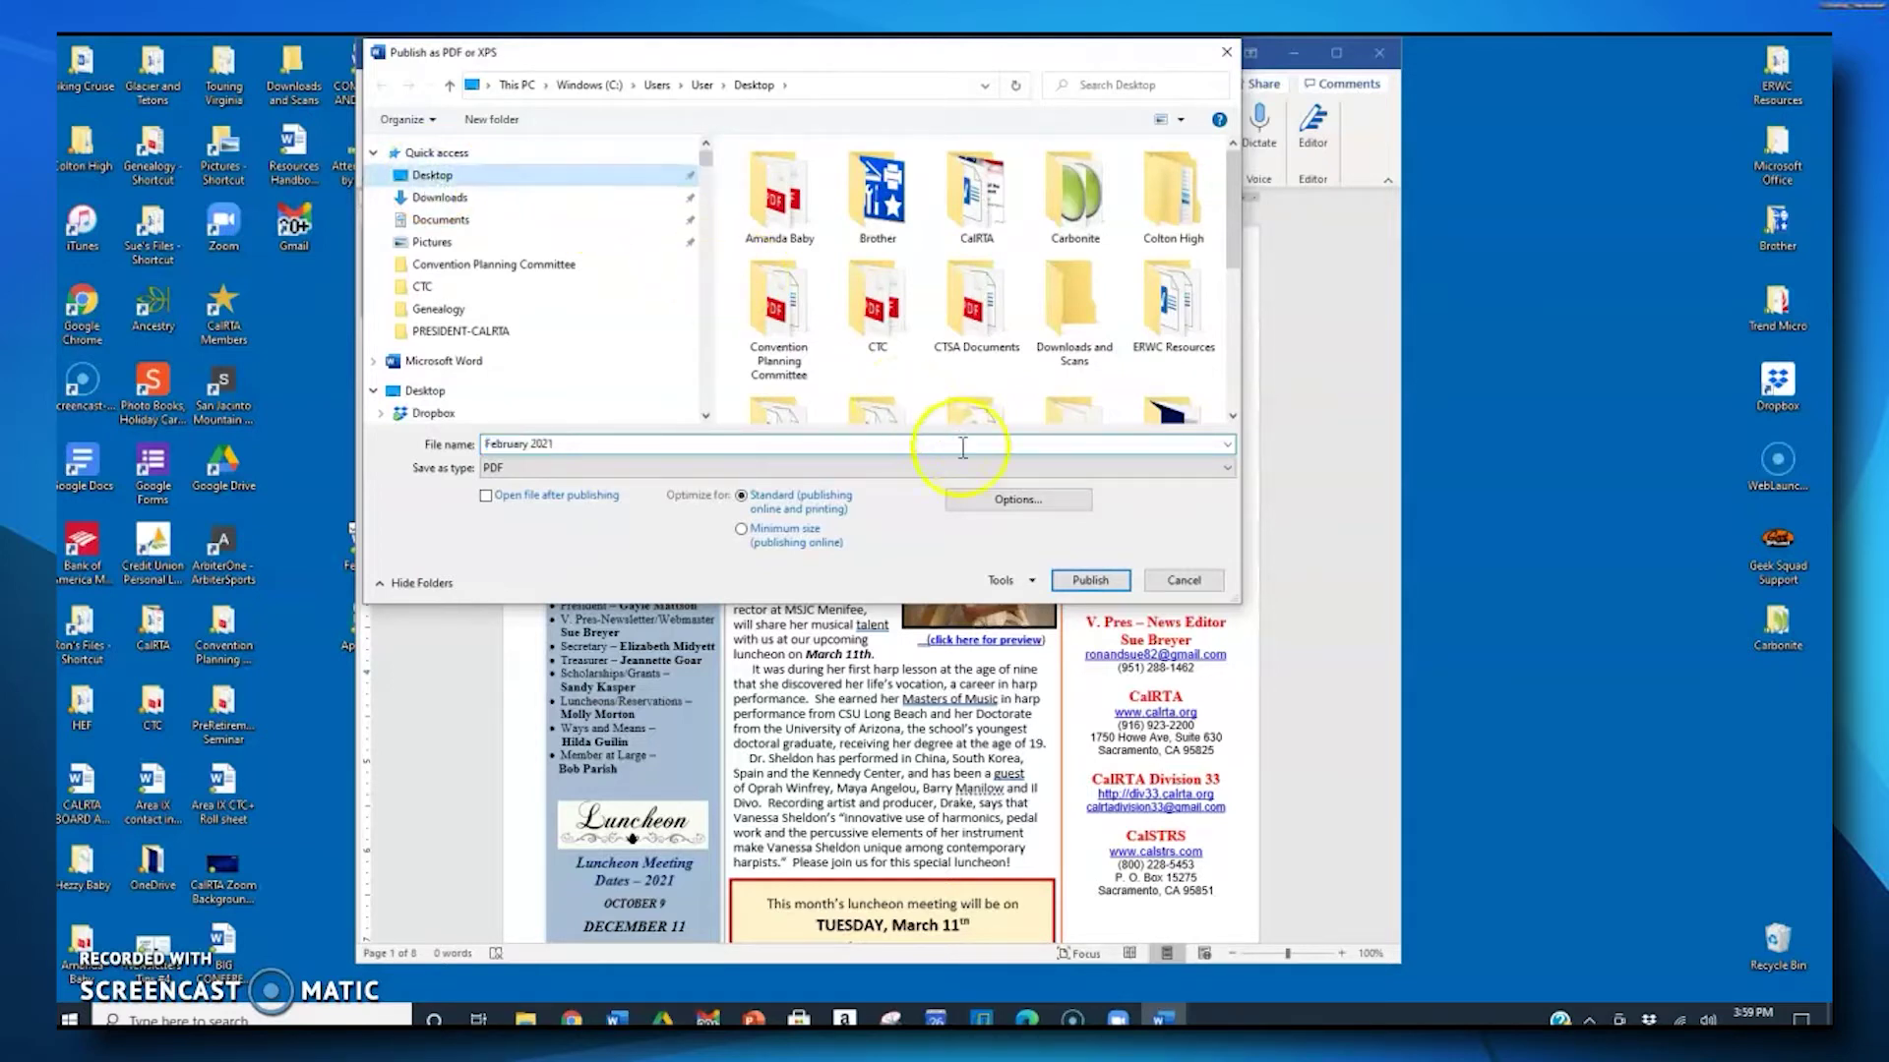
pyautogui.click(1087, 580)
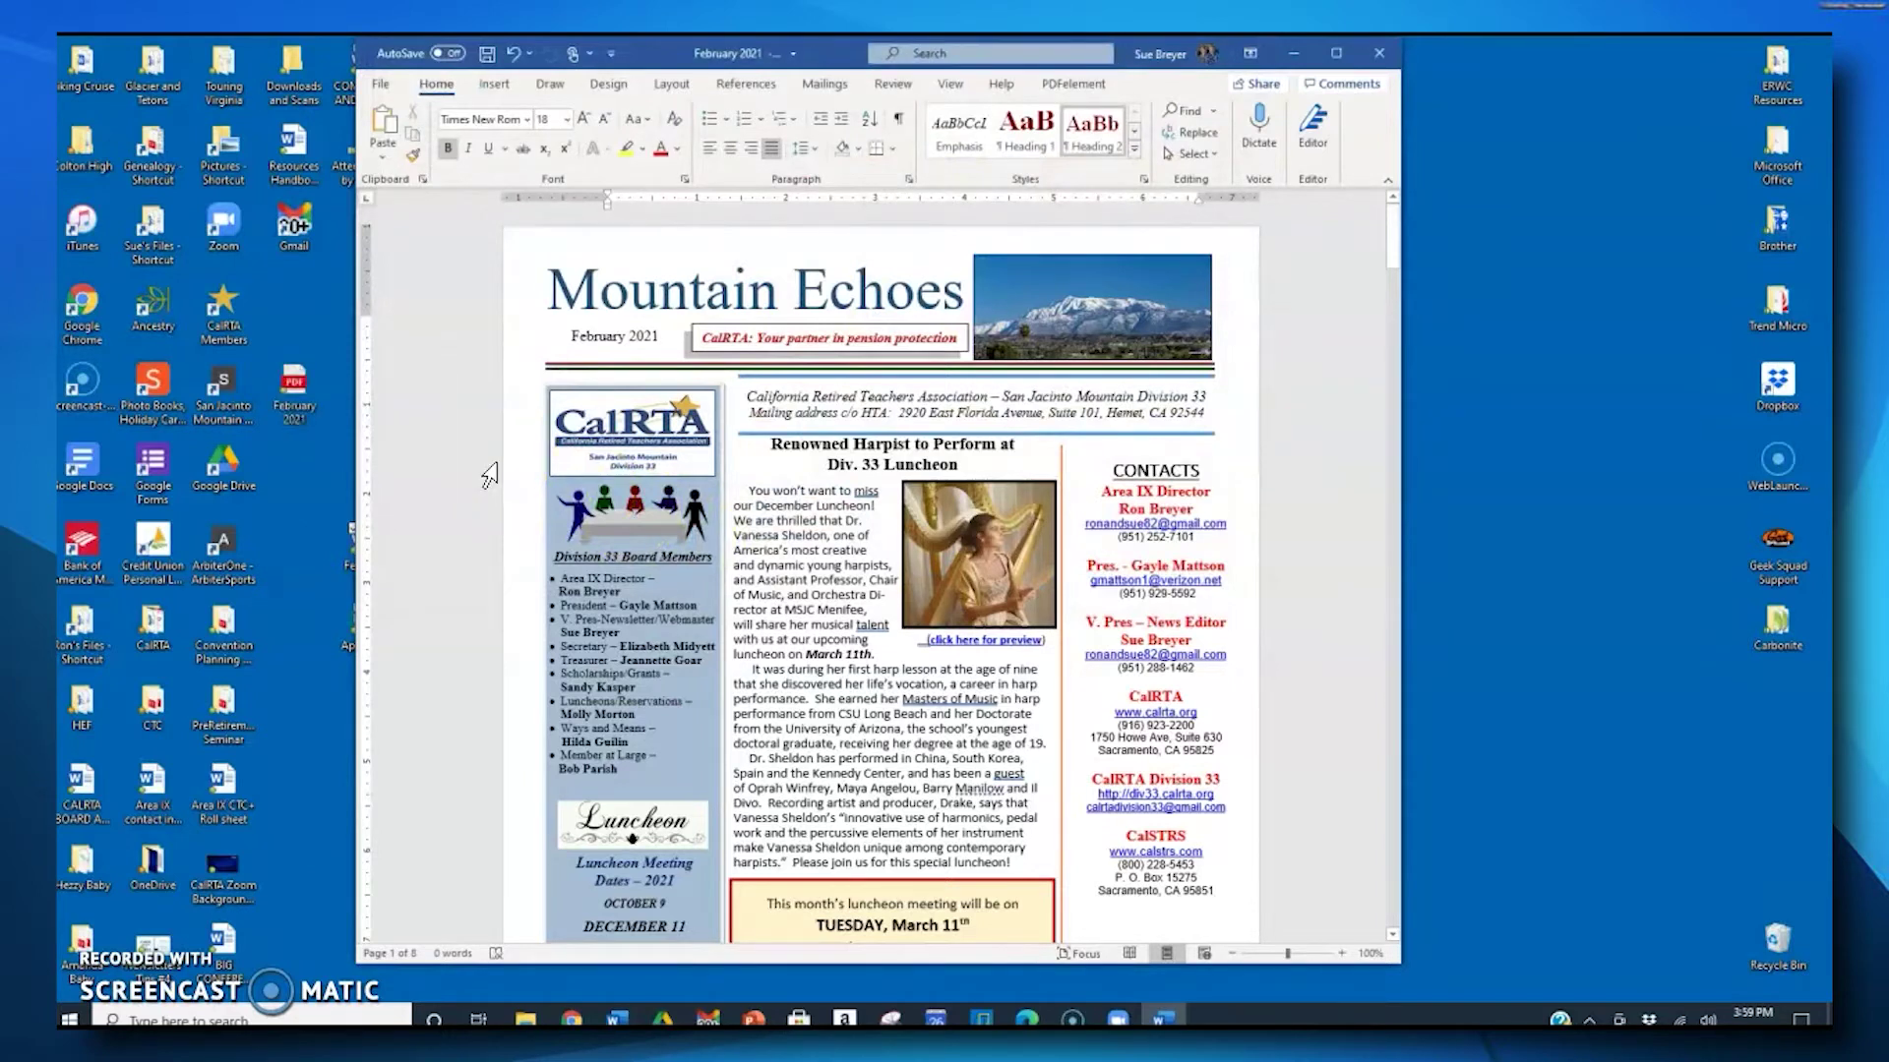
# Step: Close the Word document, saving its changes, and place the February 2021 PDF beside the Word file on the desktop
pyautogui.click(1379, 59)
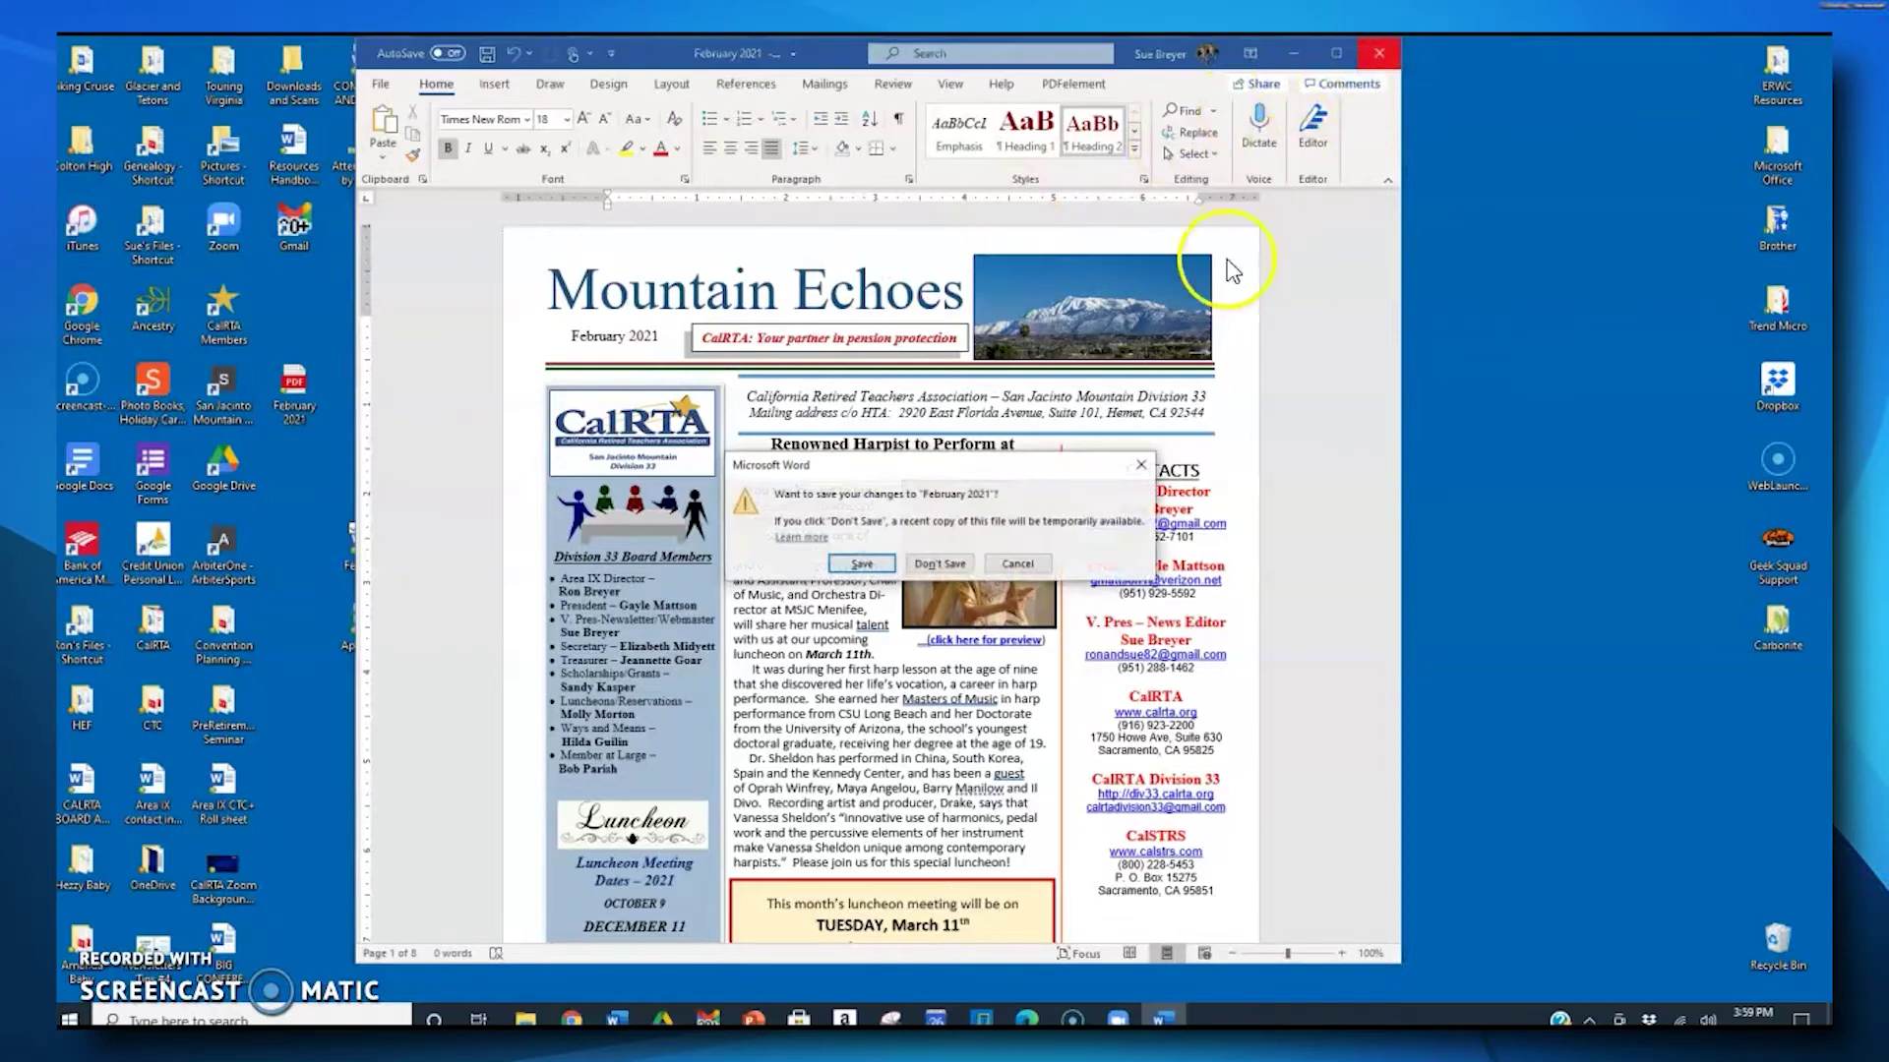
pyautogui.click(870, 564)
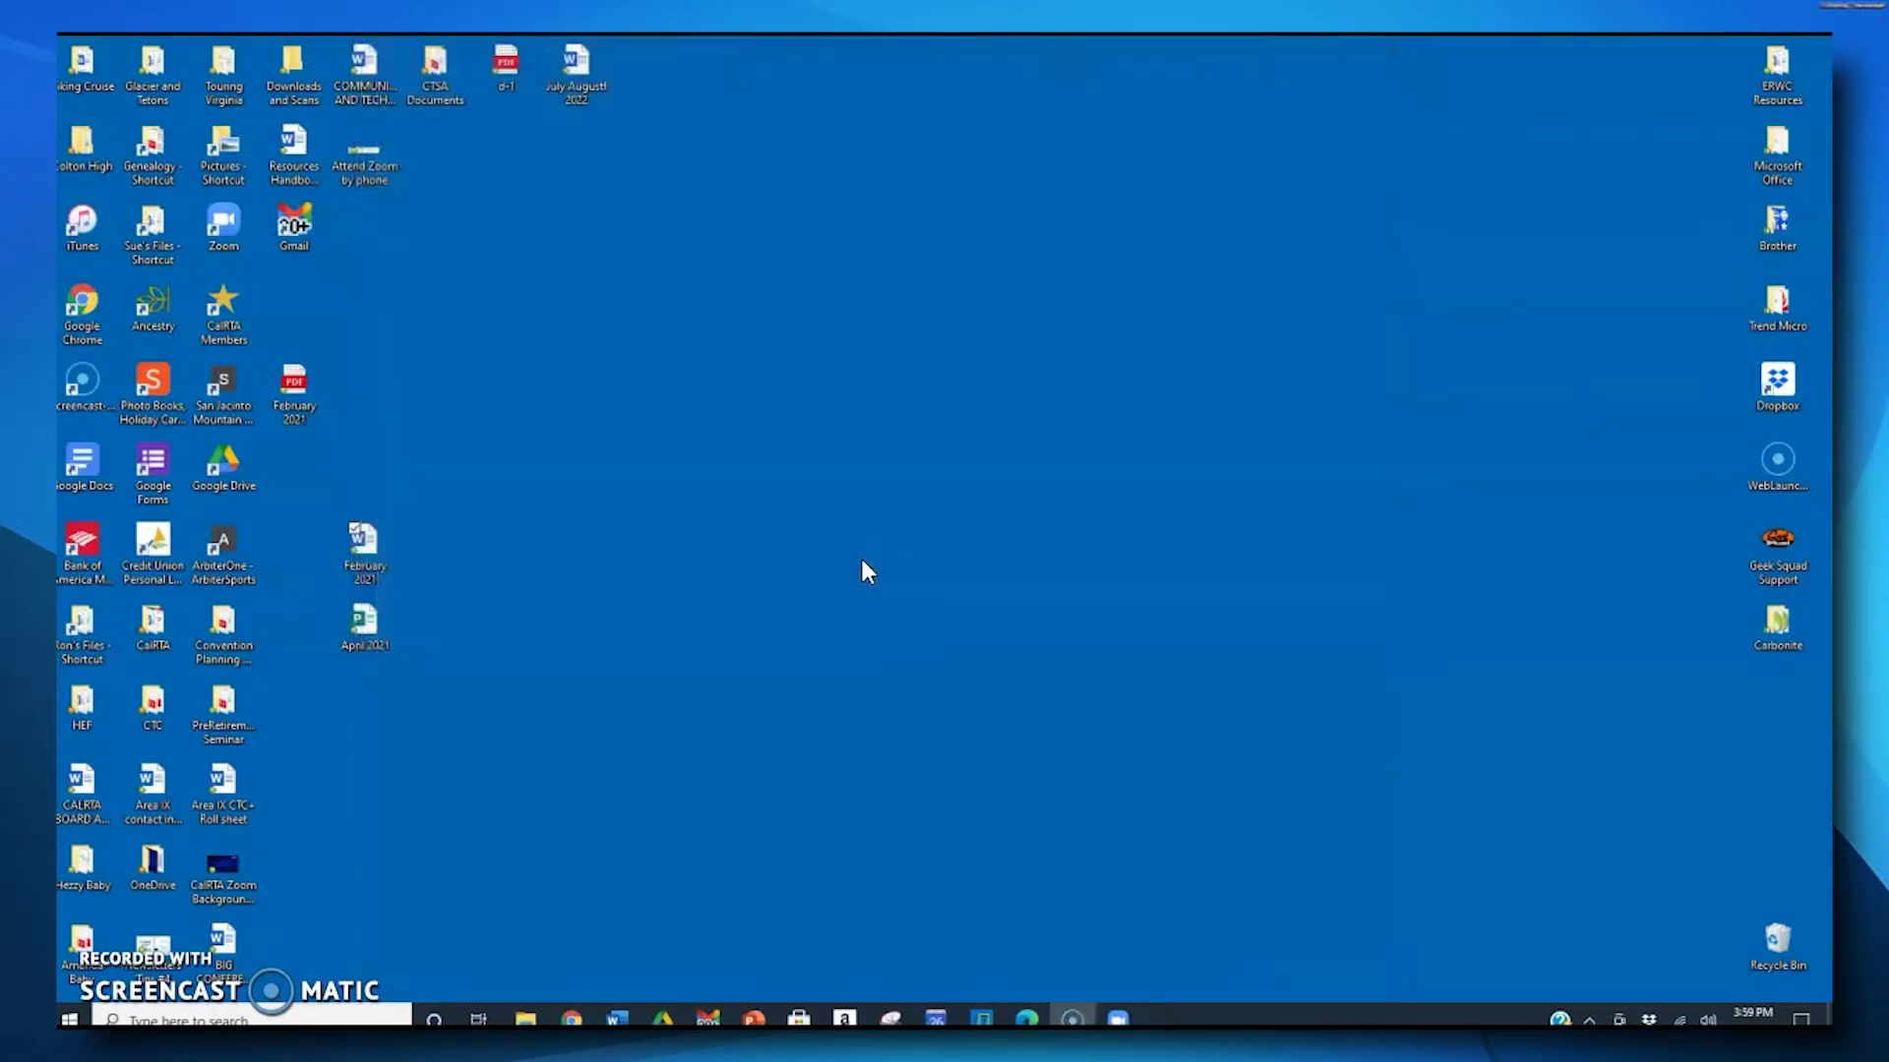
pyautogui.doubleClick(293, 386)
pyautogui.moveTo(421, 546); pyautogui.dragTo(430, 549)
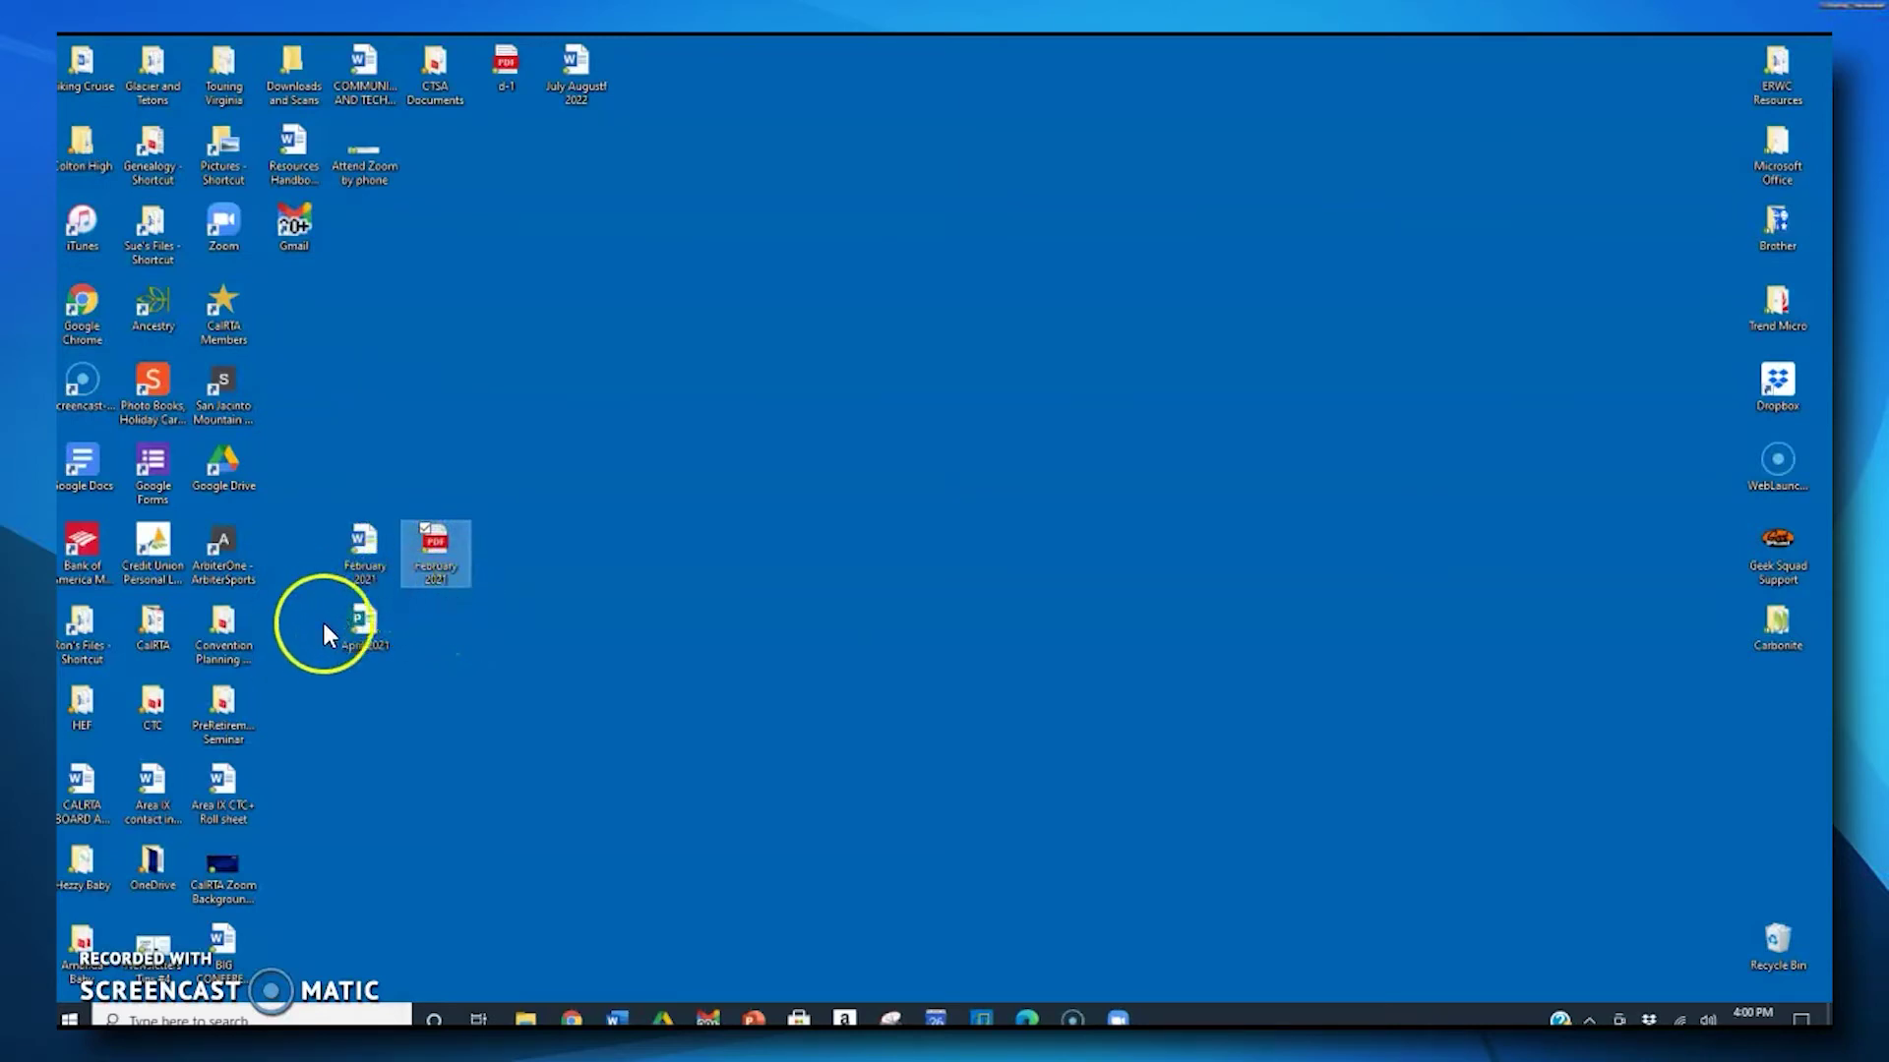
# Step: Open the April 2021 Publisher file from the desktop and move its window toward the middle of the desktop
pyautogui.doubleClick(375, 623)
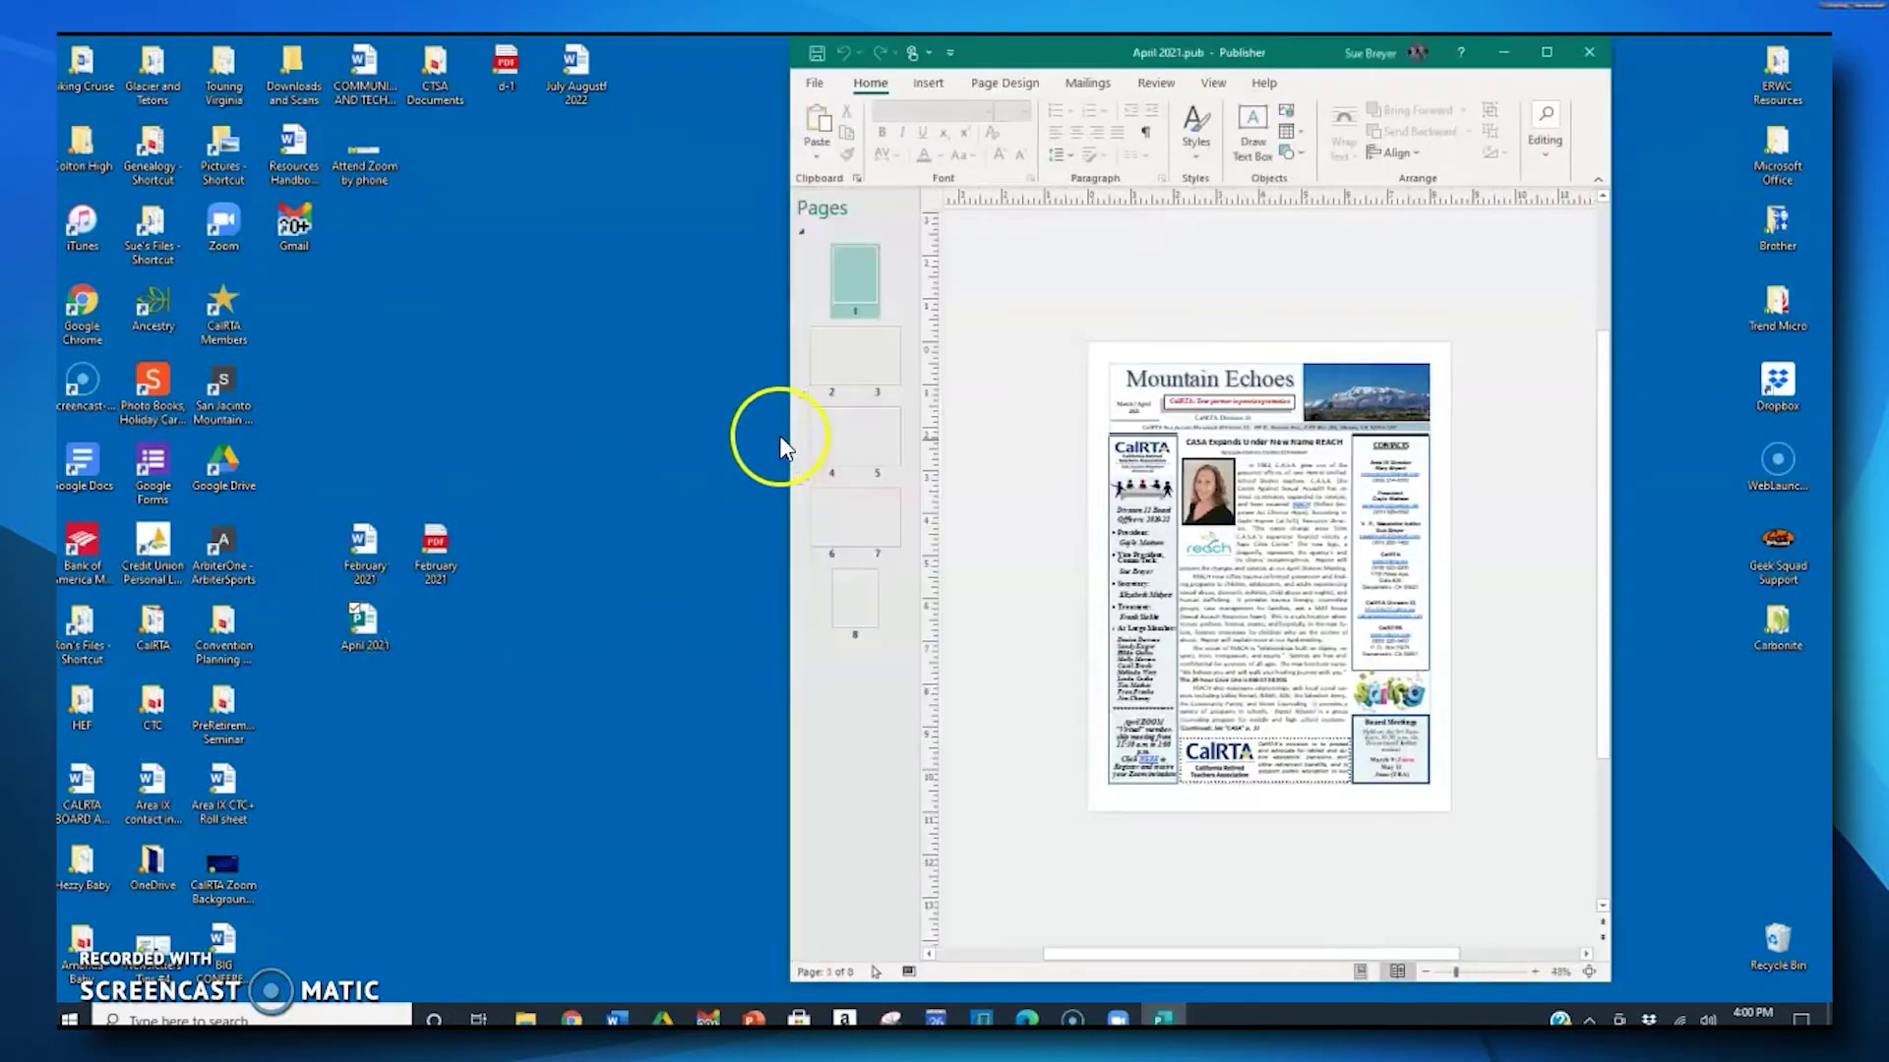
pyautogui.moveTo(1092, 50); pyautogui.dragTo(843, 58)
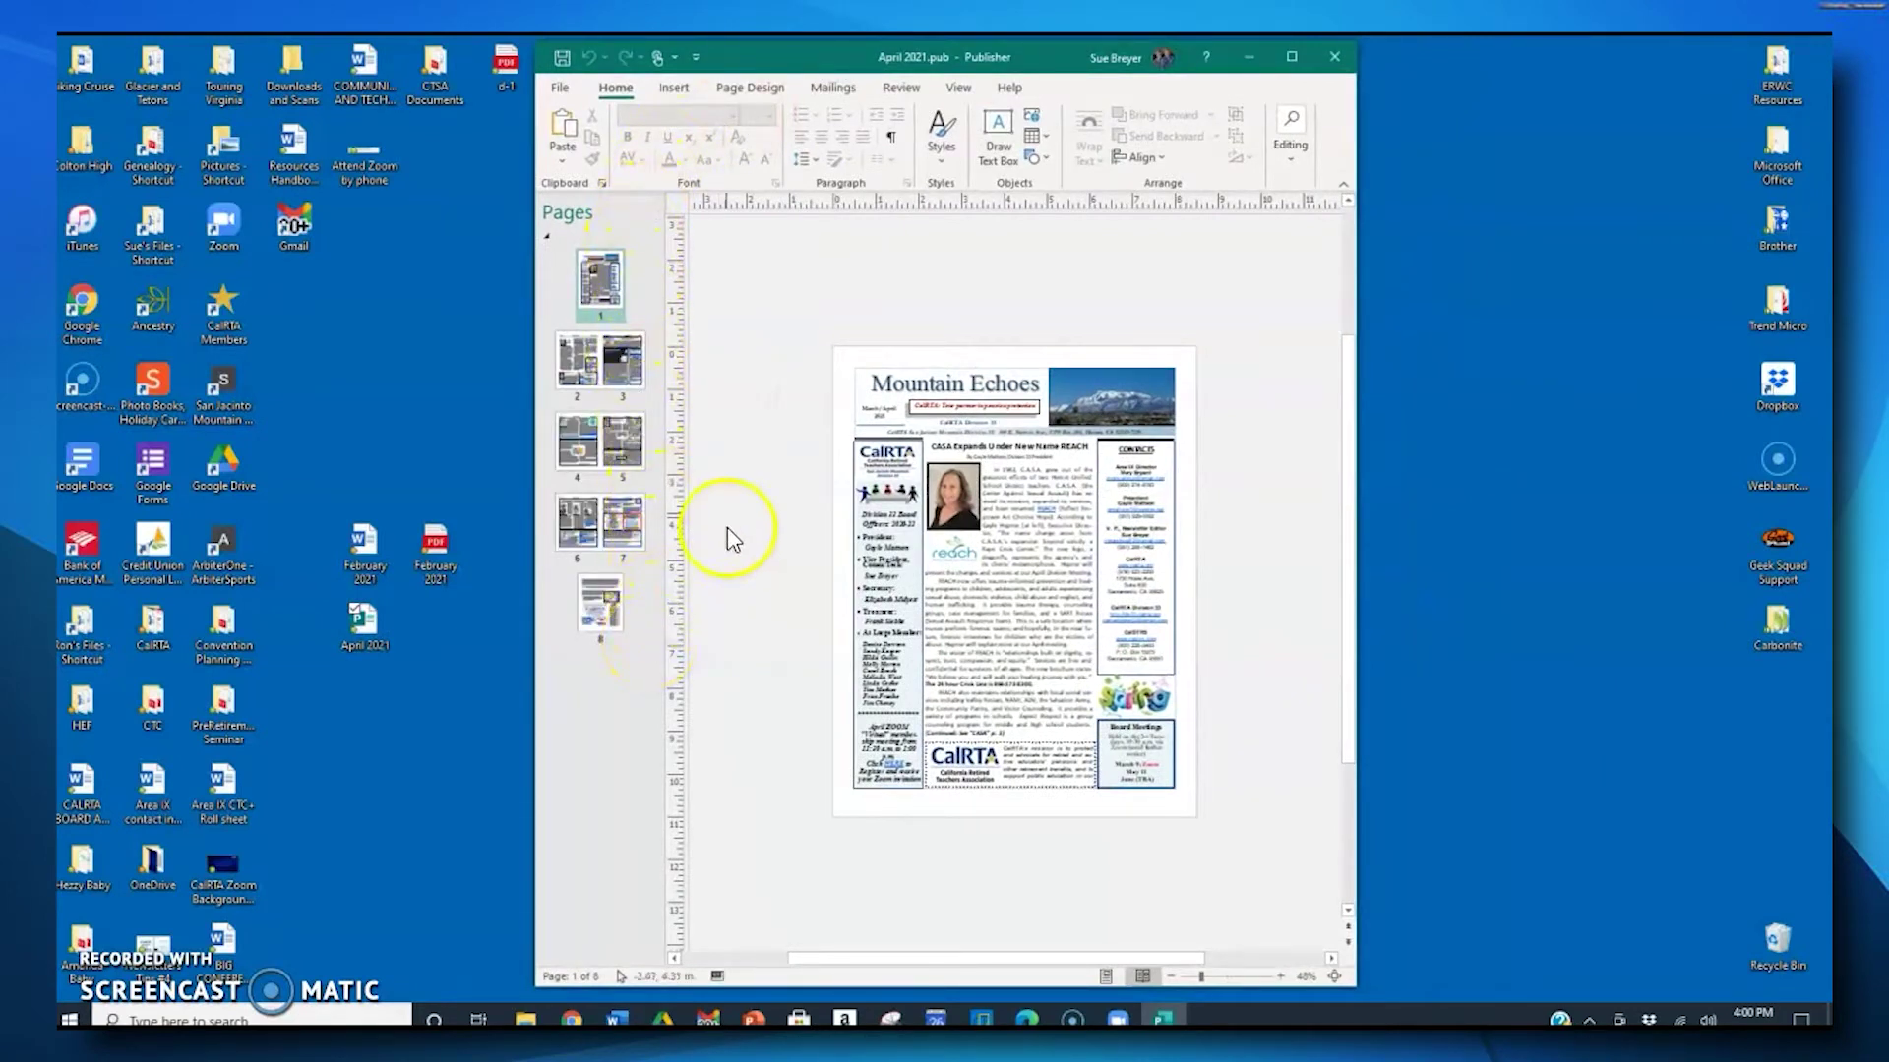
pyautogui.click(562, 86)
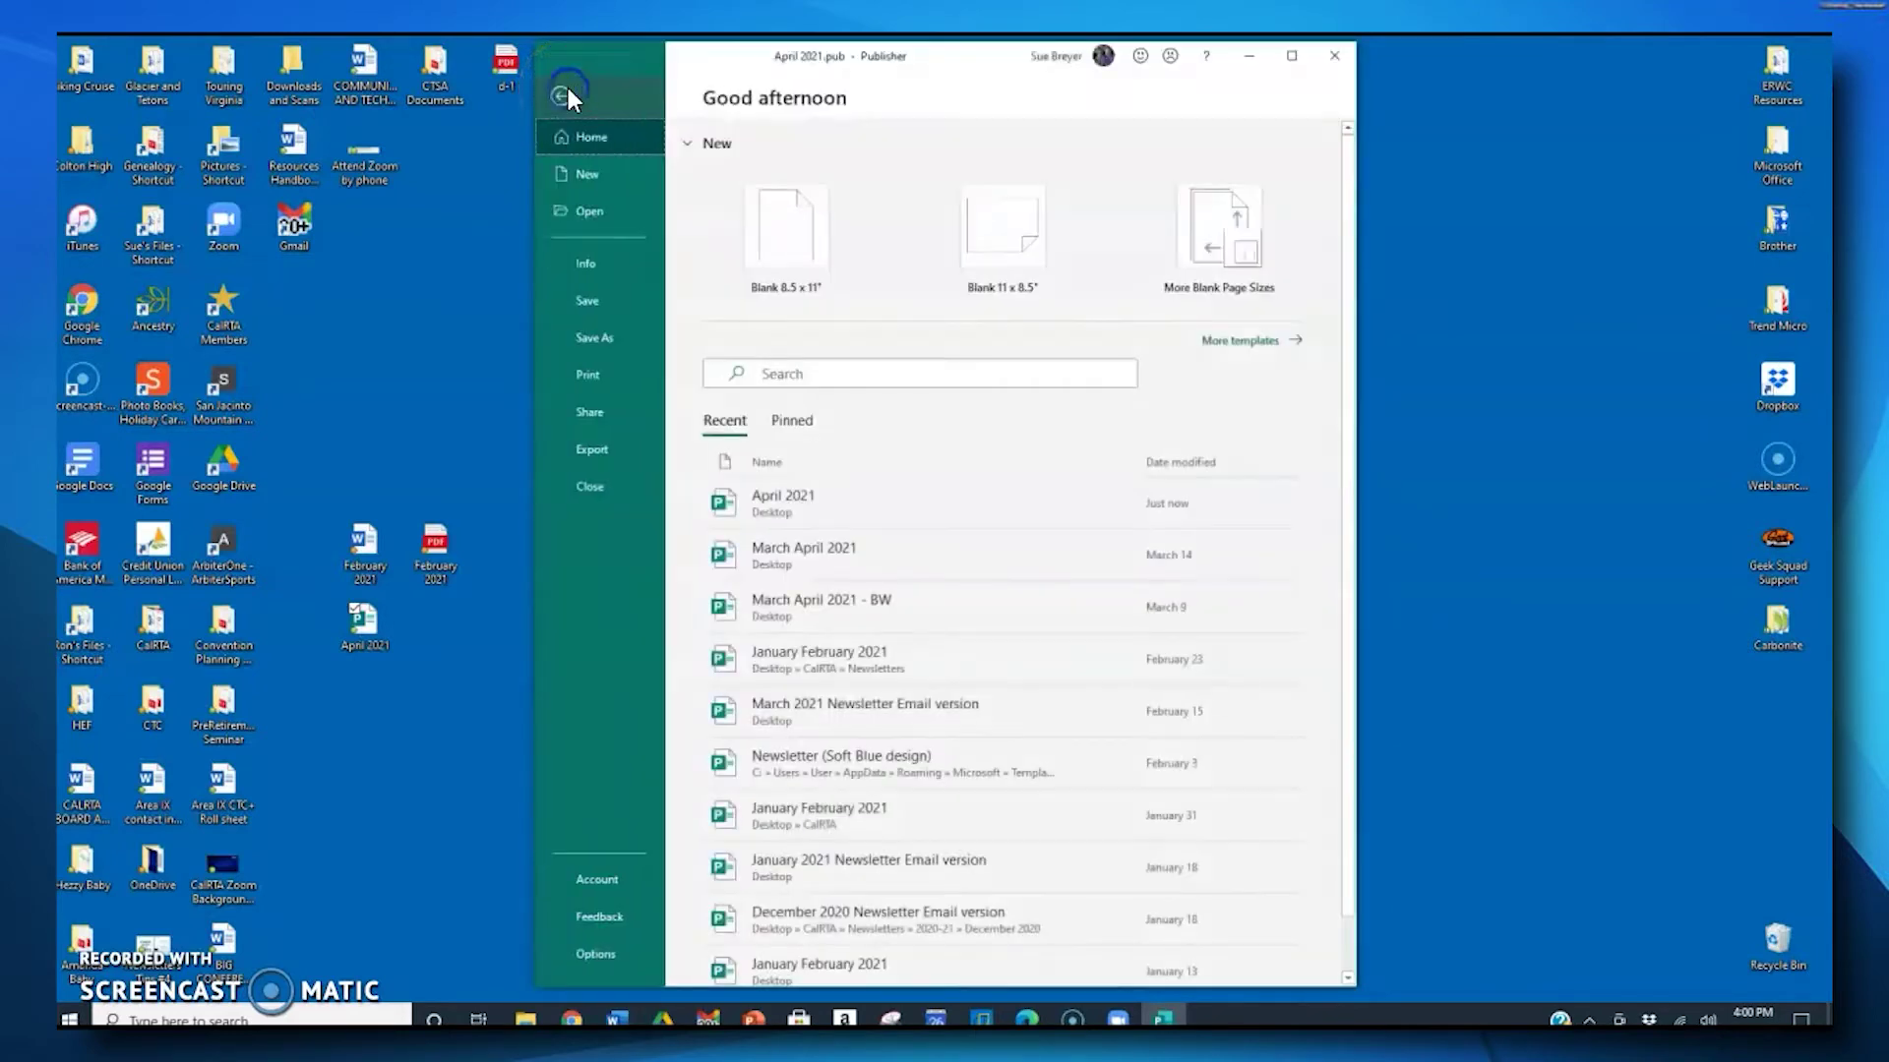
pyautogui.click(588, 338)
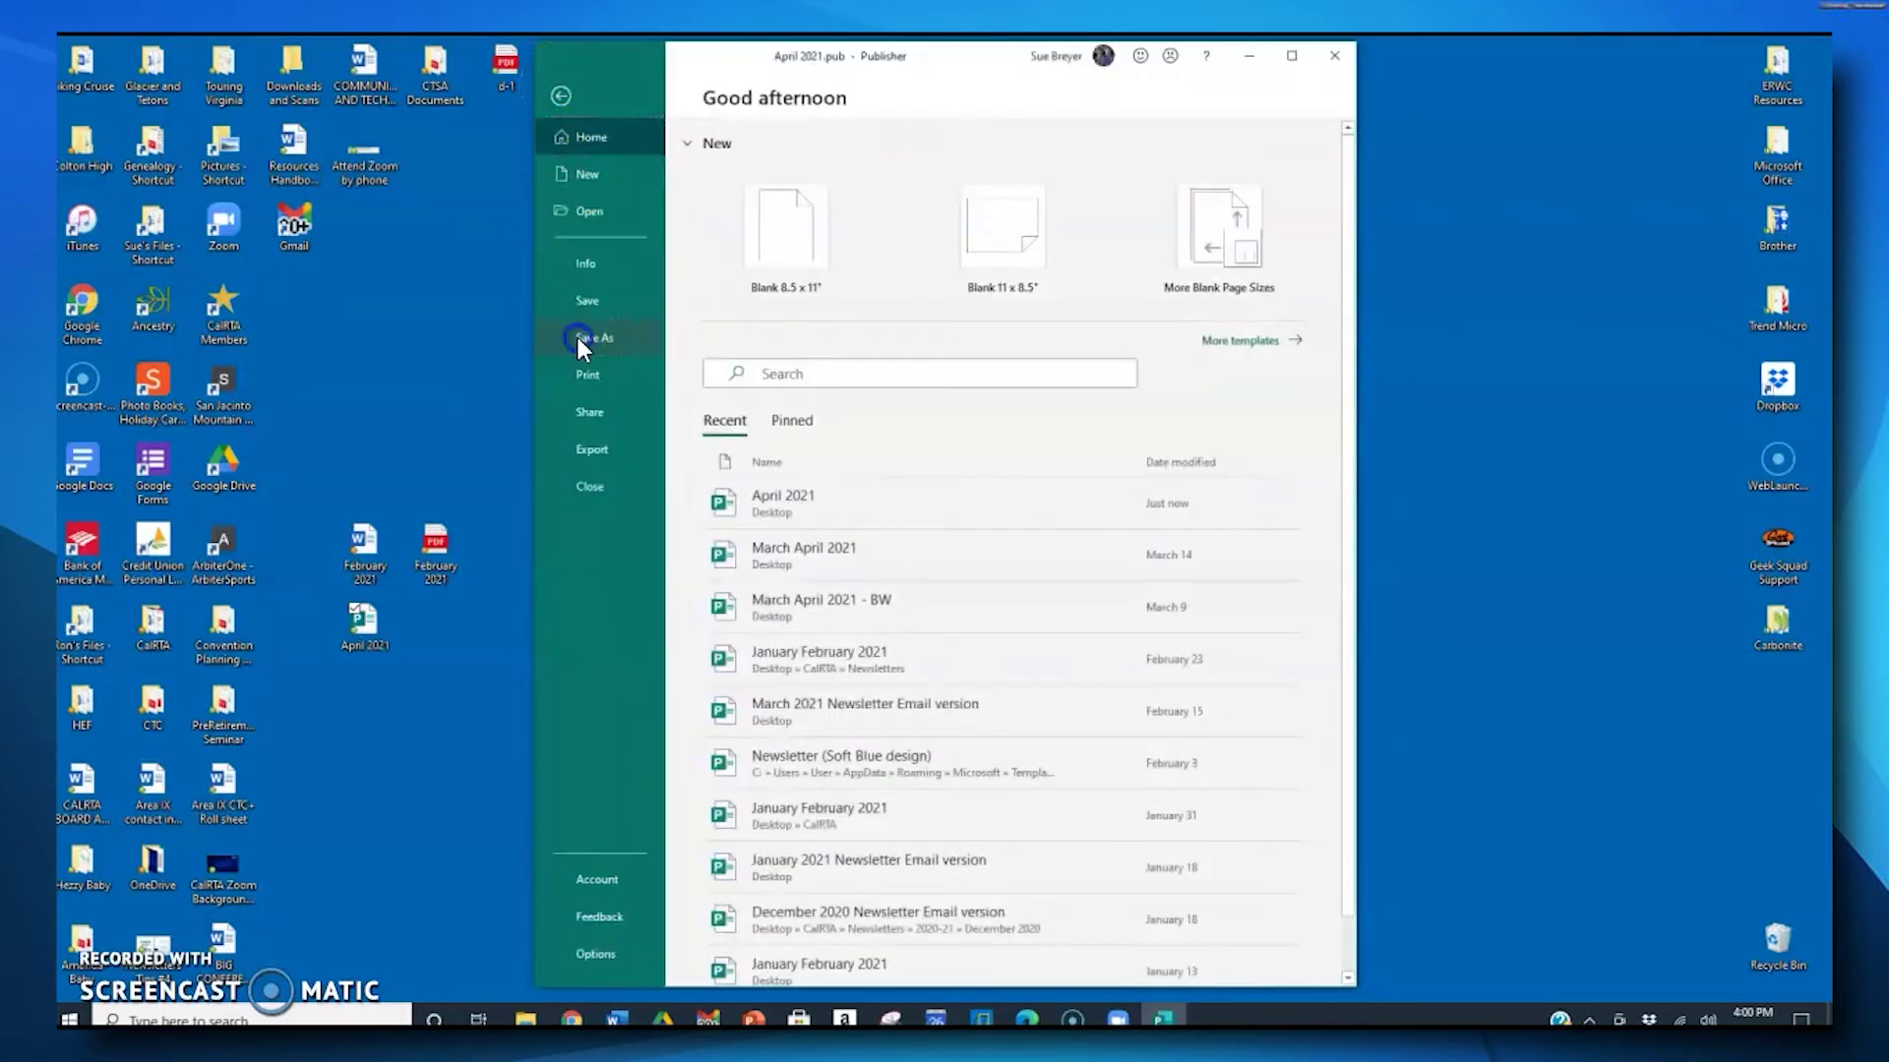
pyautogui.click(625, 334)
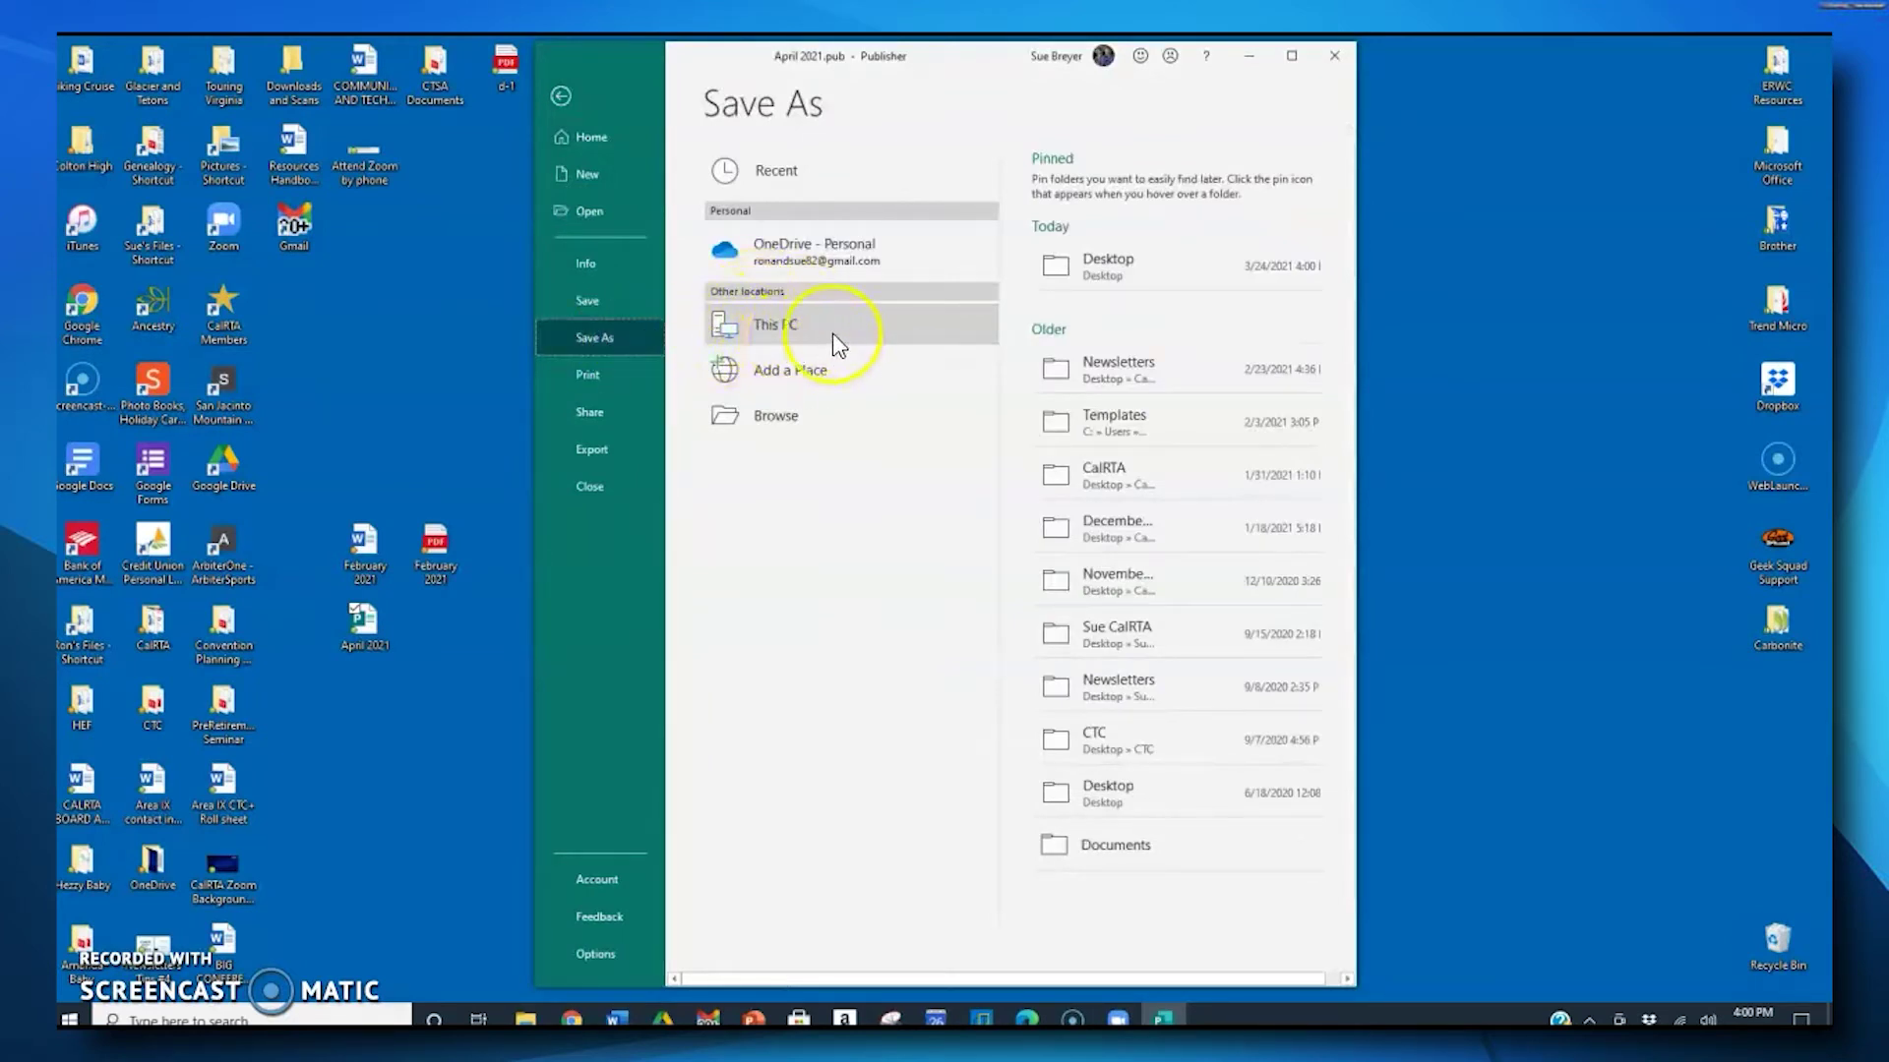
pyautogui.moveTo(1097, 274)
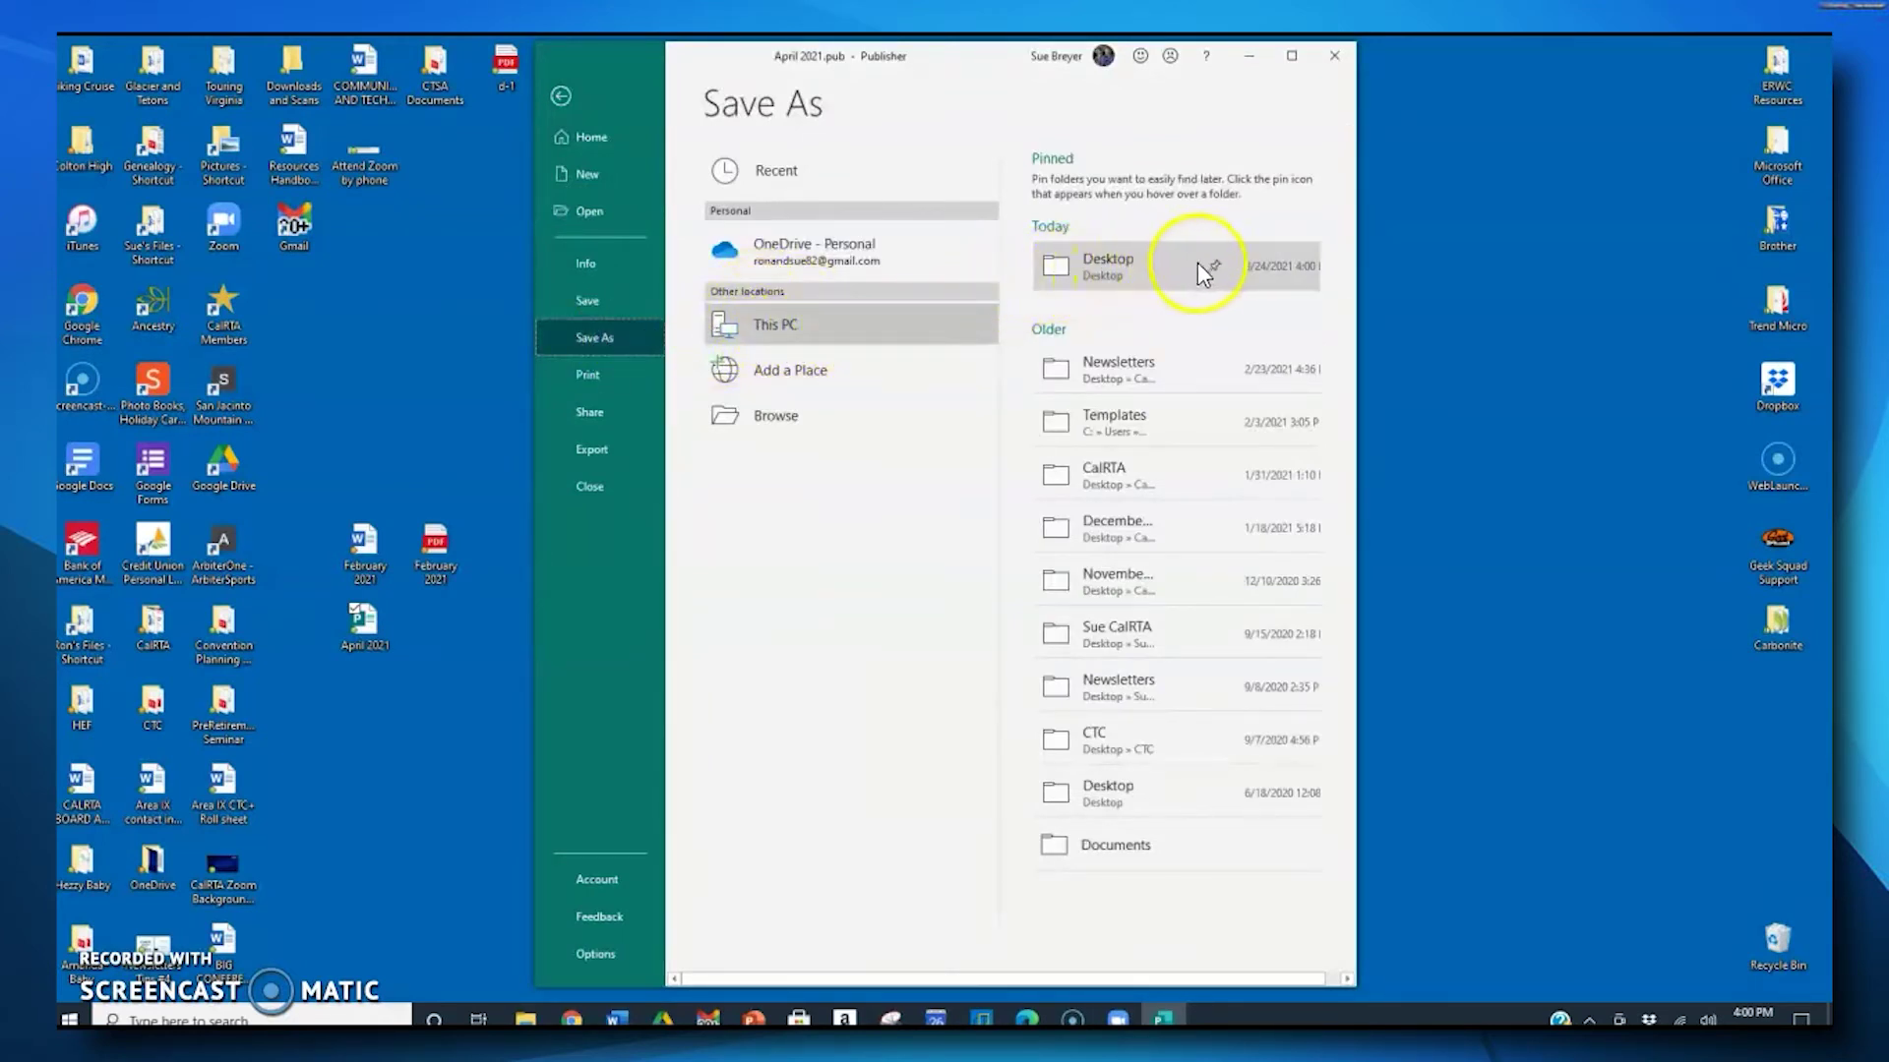
pyautogui.click(1118, 263)
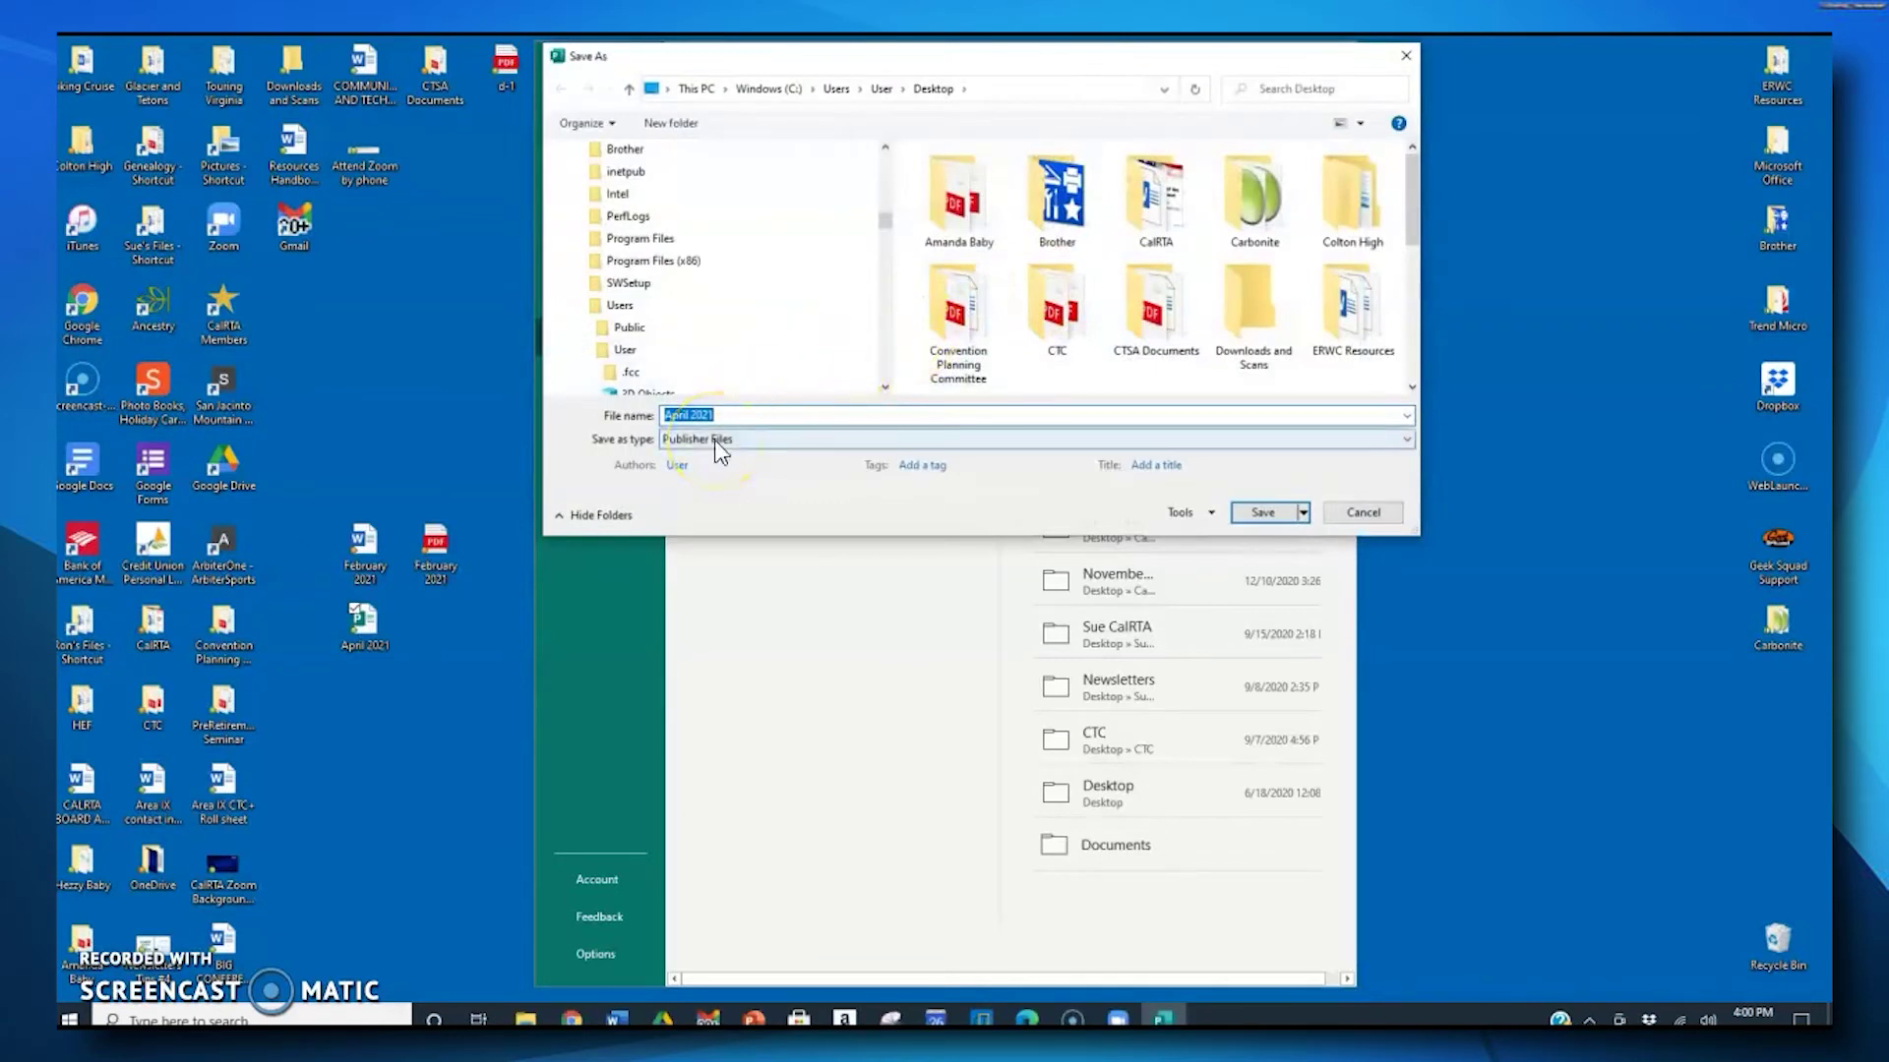
pyautogui.click(797, 442)
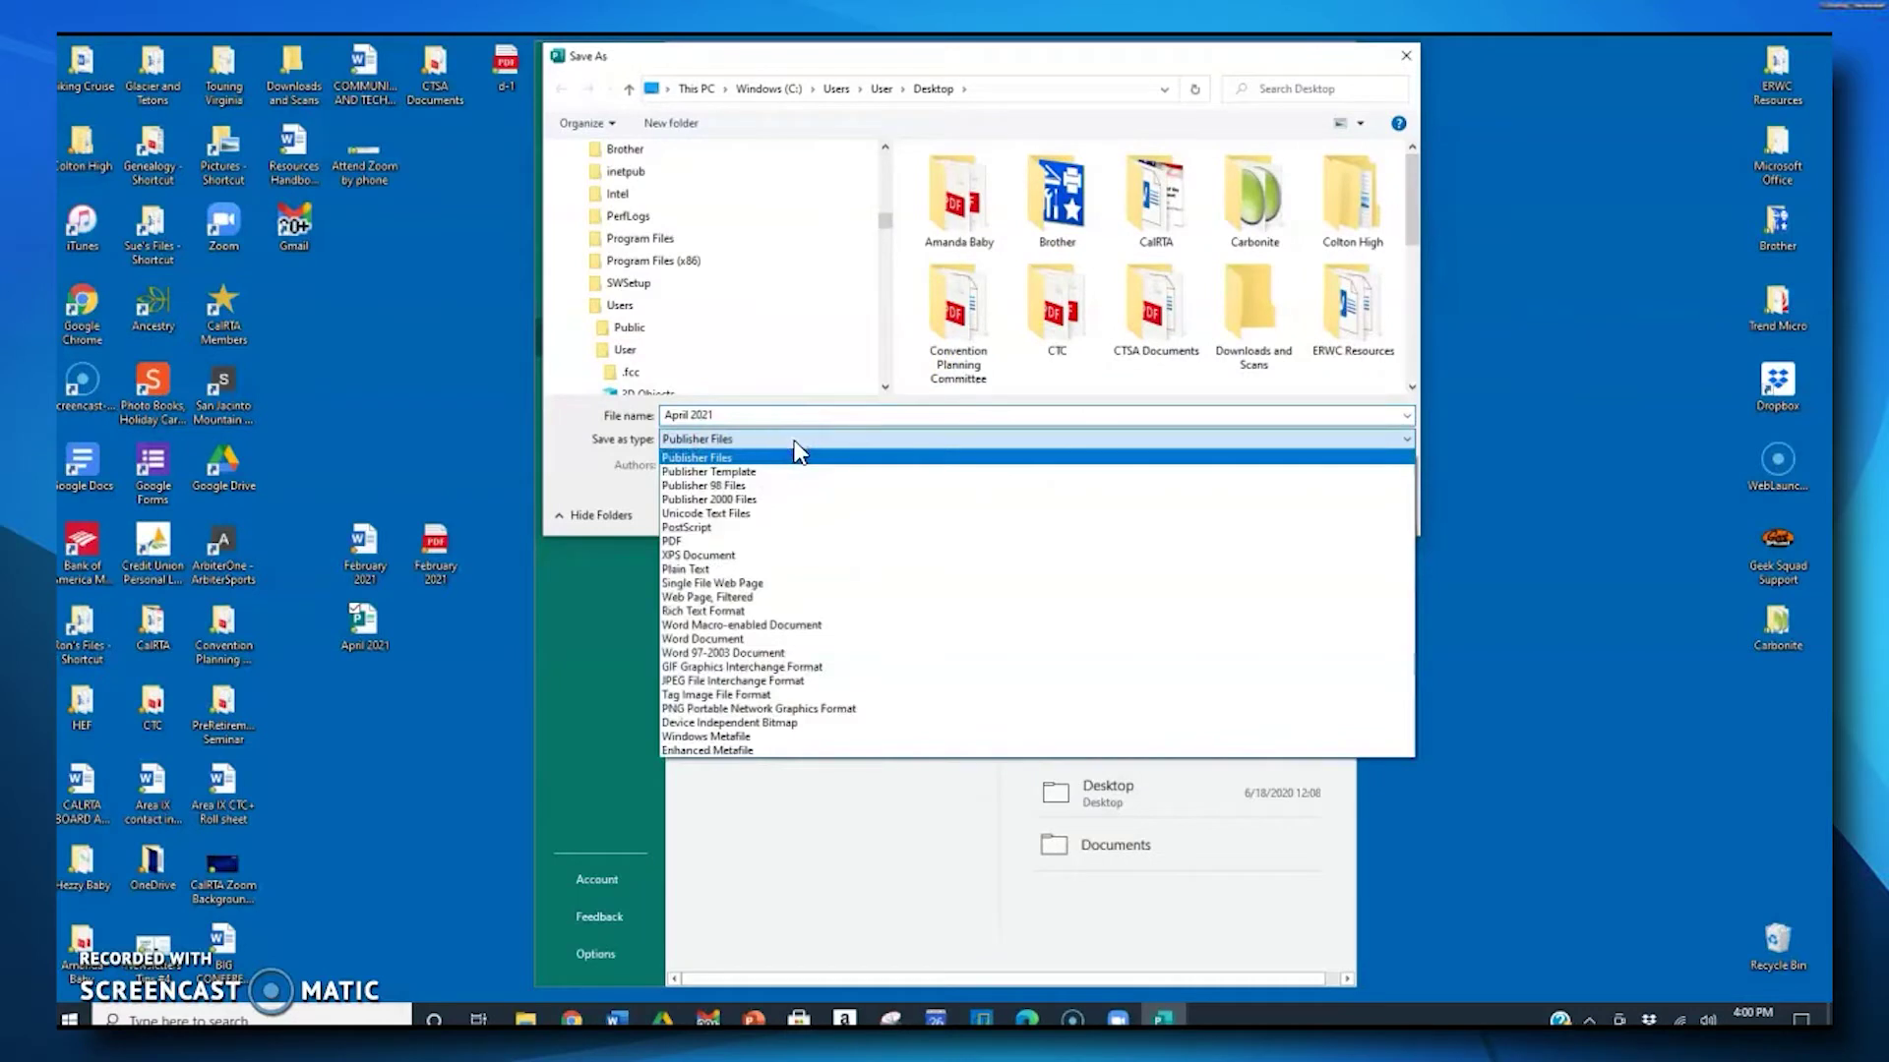
pyautogui.click(687, 543)
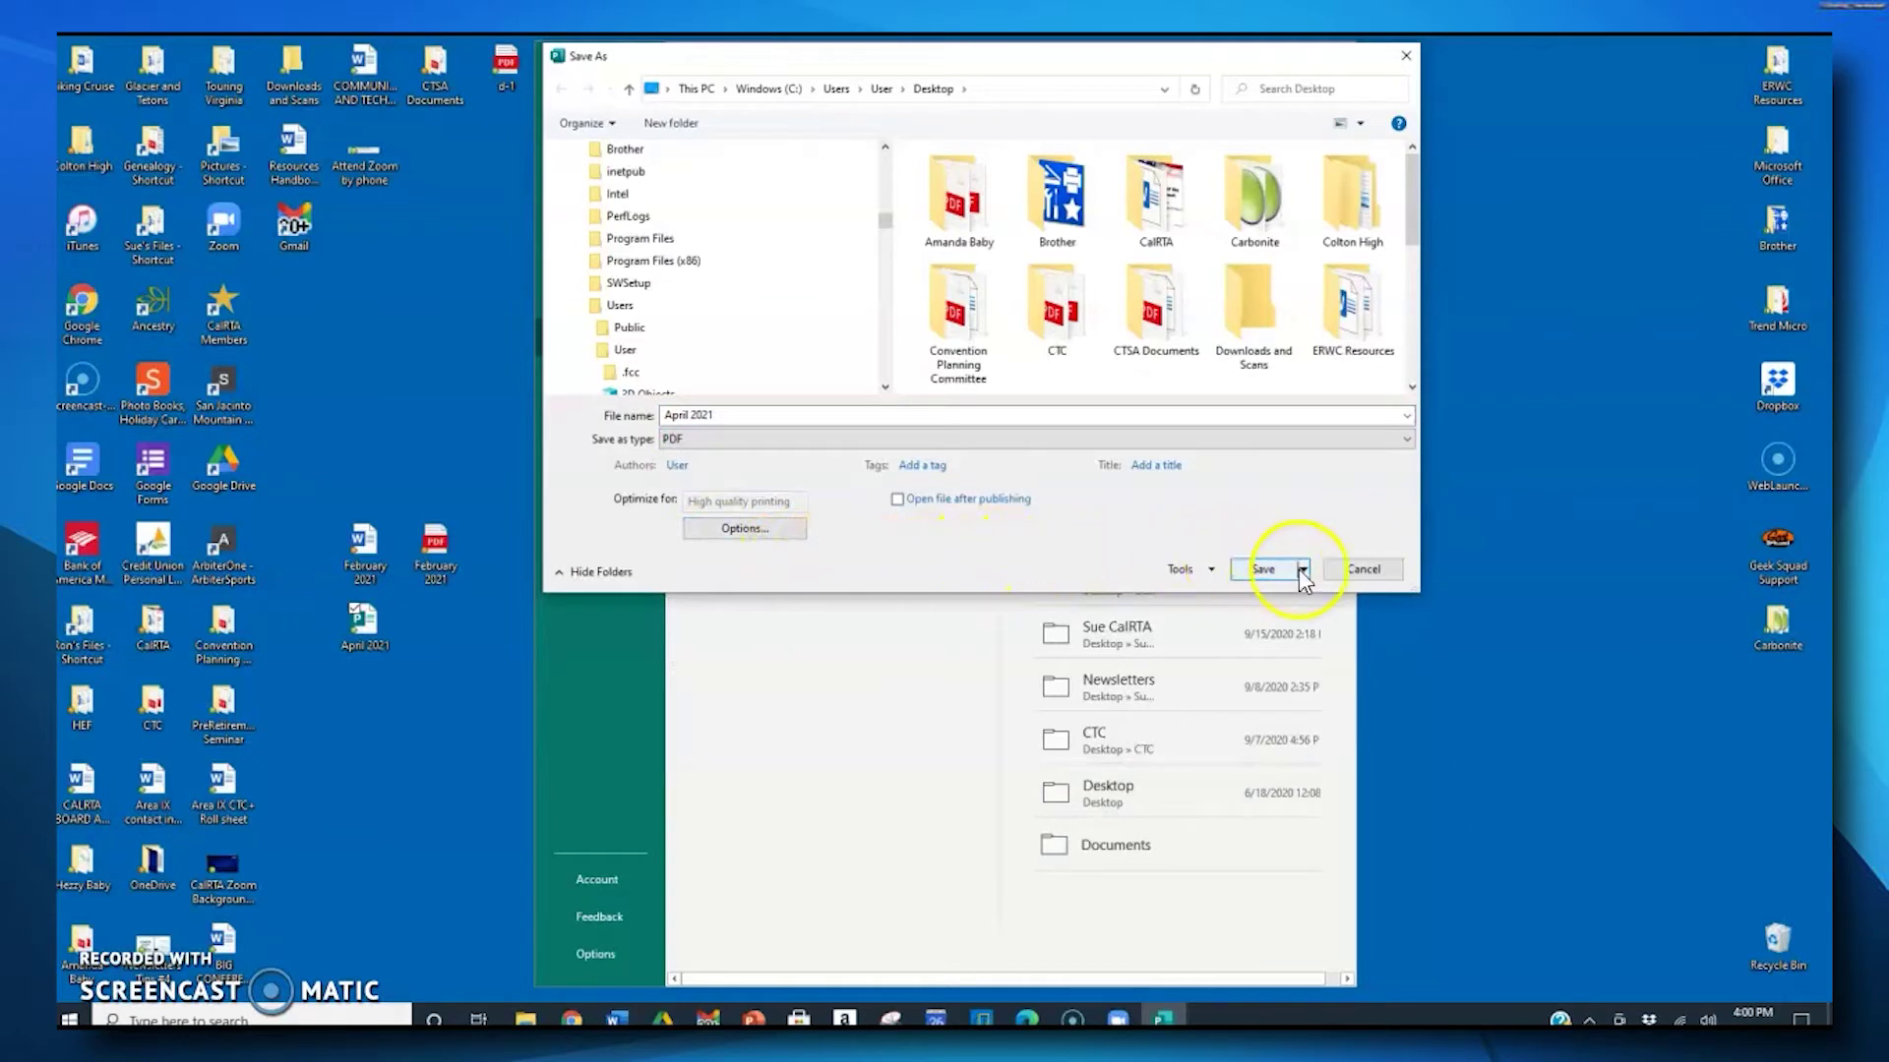
pyautogui.scroll(8, 872, 232)
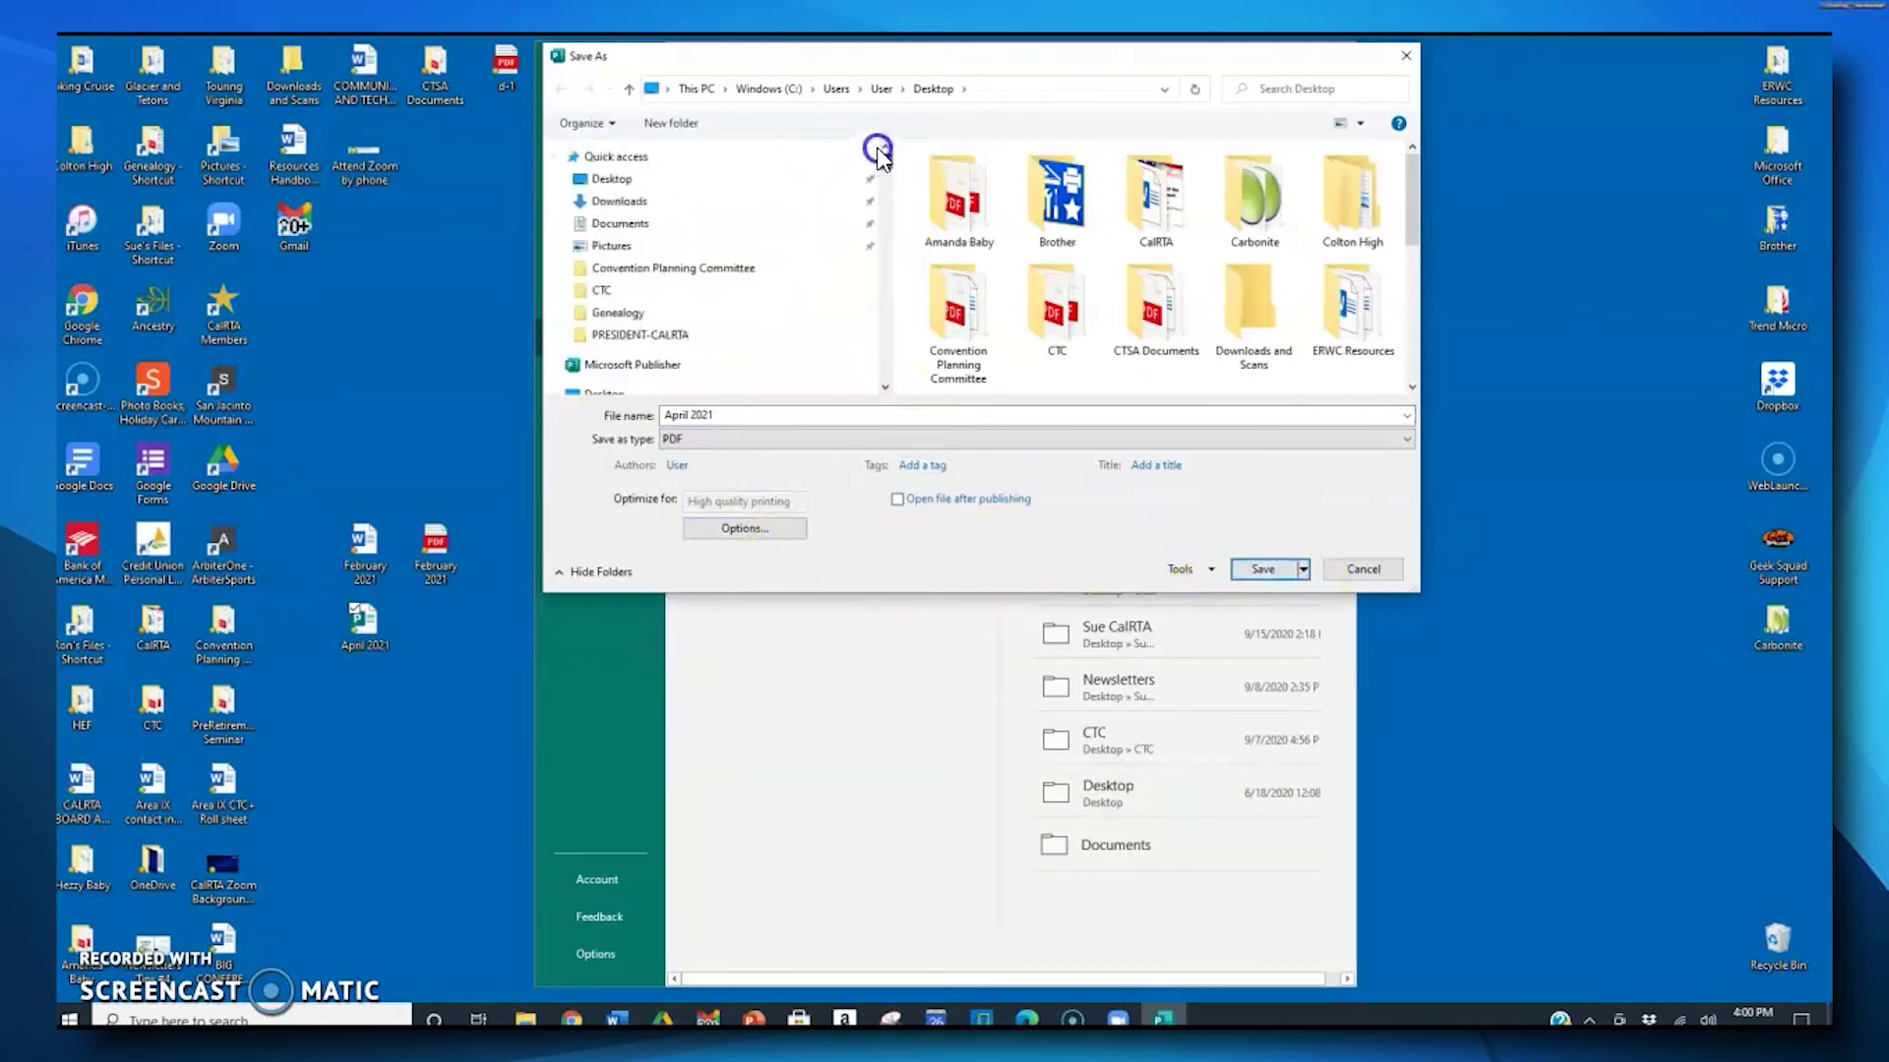
pyautogui.click(611, 181)
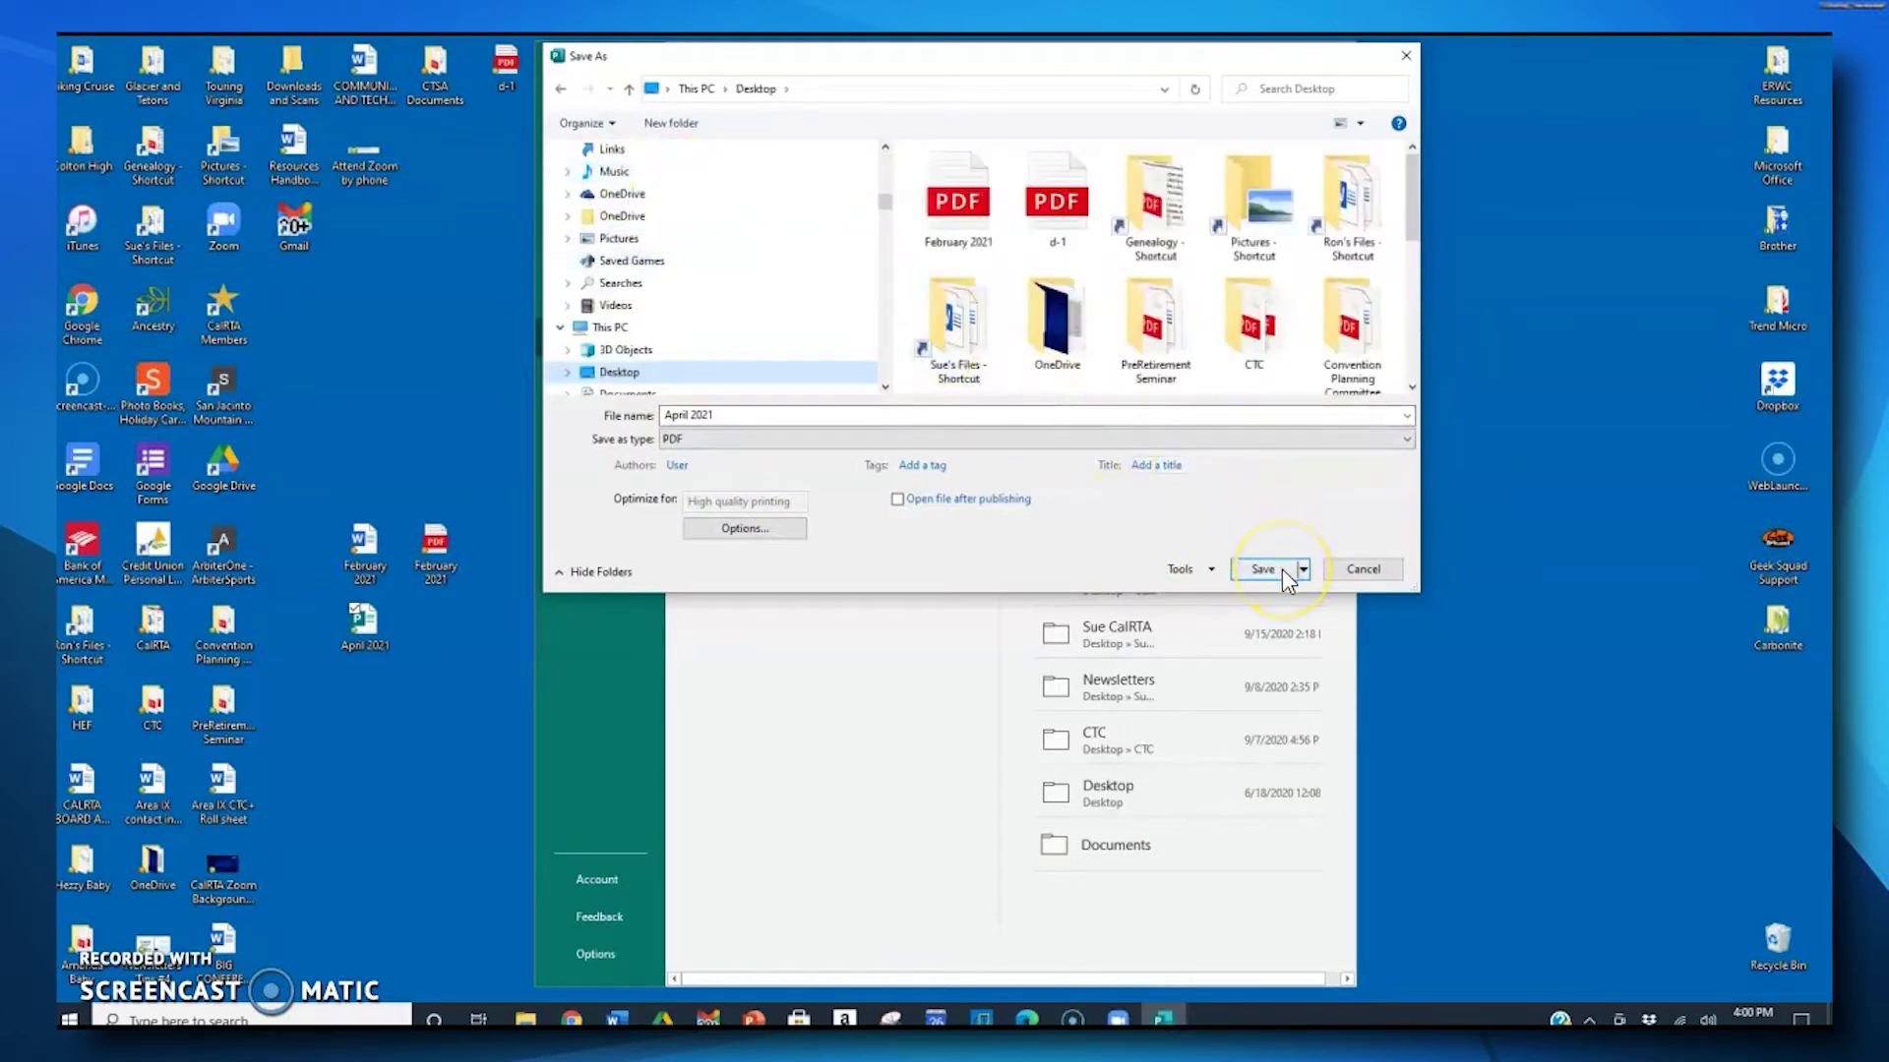
pyautogui.click(1363, 569)
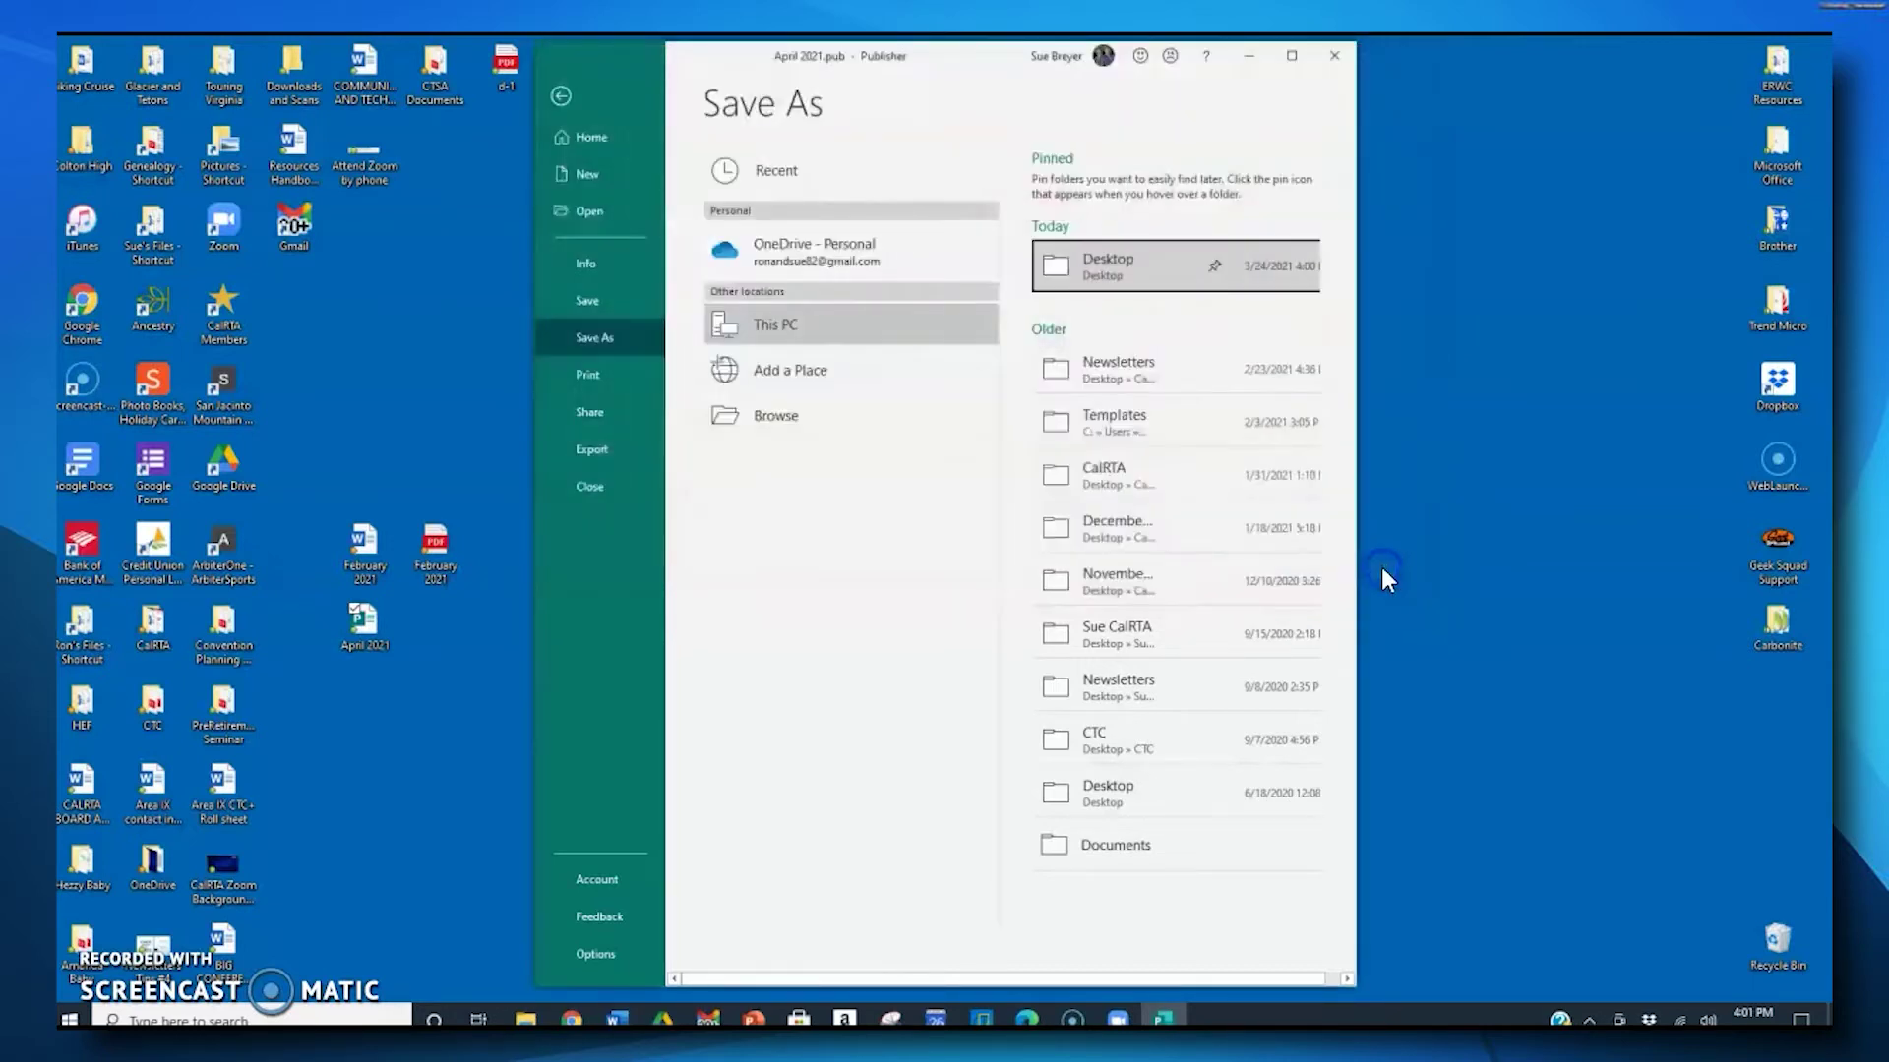
pyautogui.click(558, 103)
# Step: Export the publication as a PDF named April 2021 to the Desktop
pyautogui.click(557, 84)
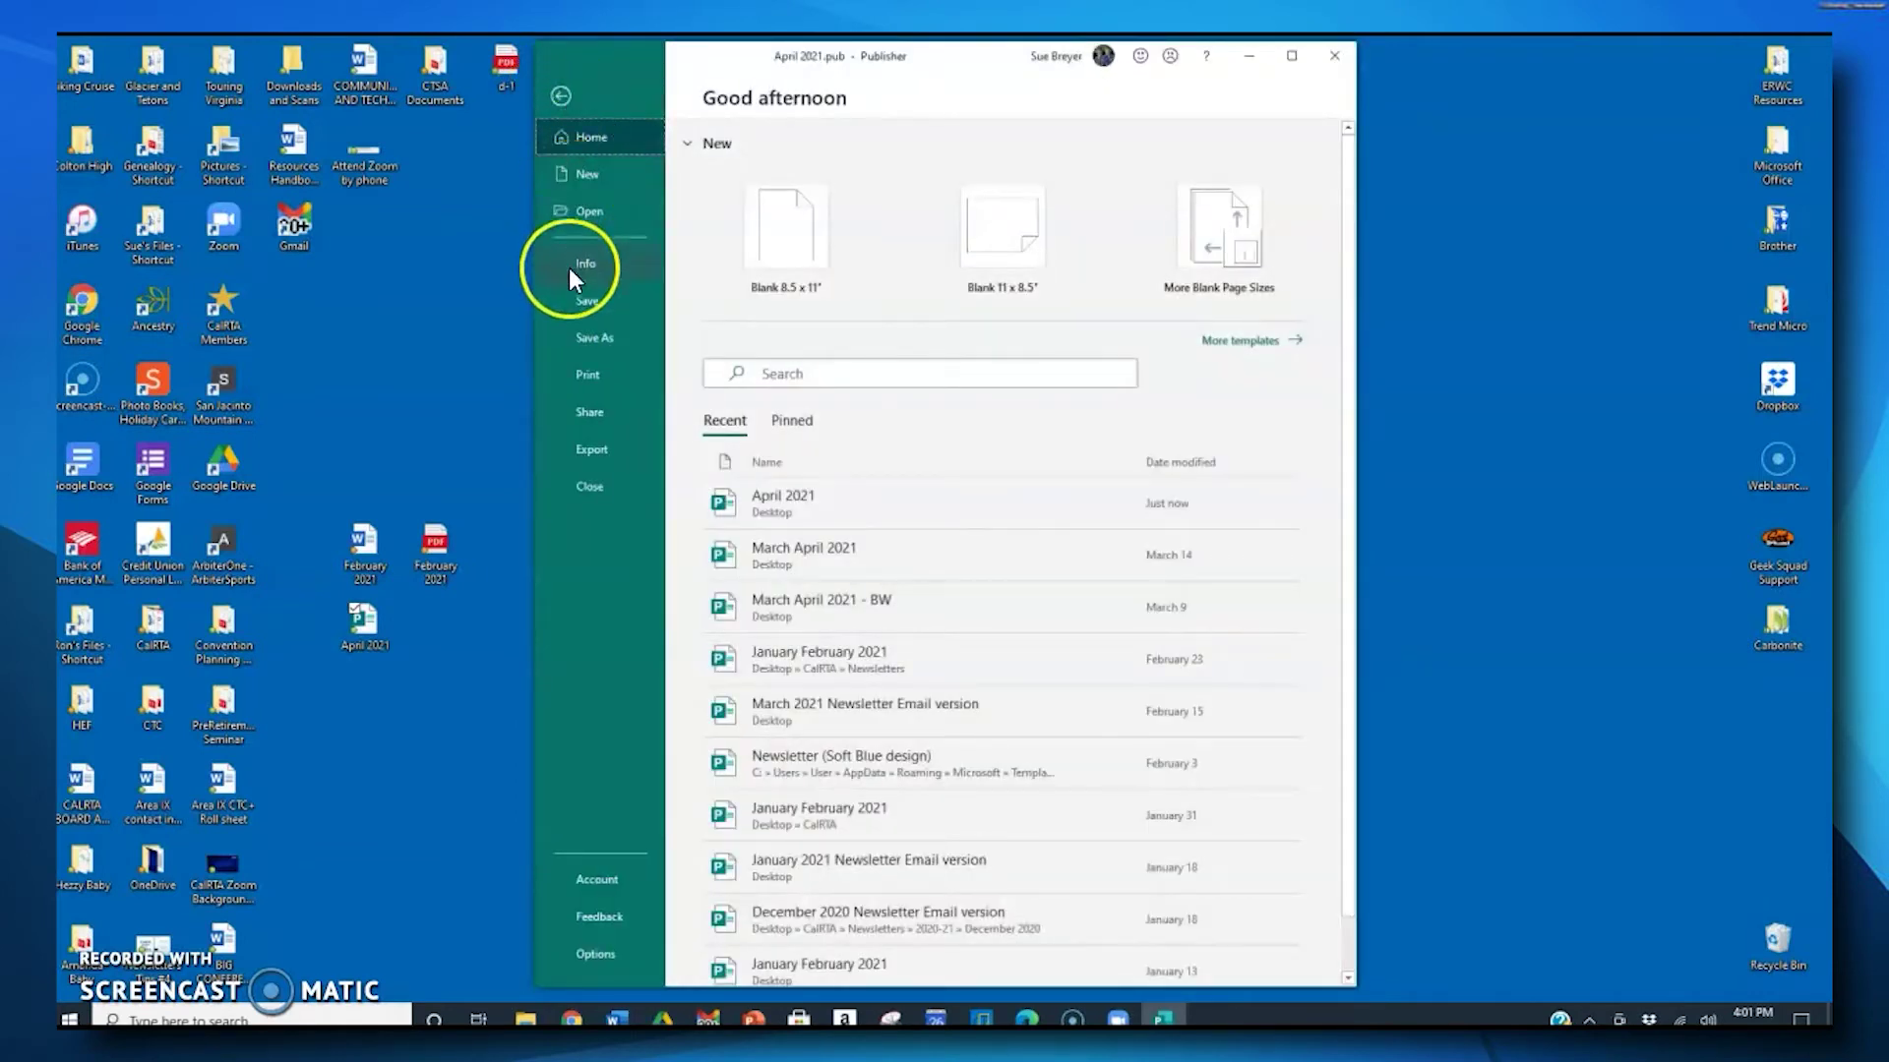
pyautogui.click(587, 455)
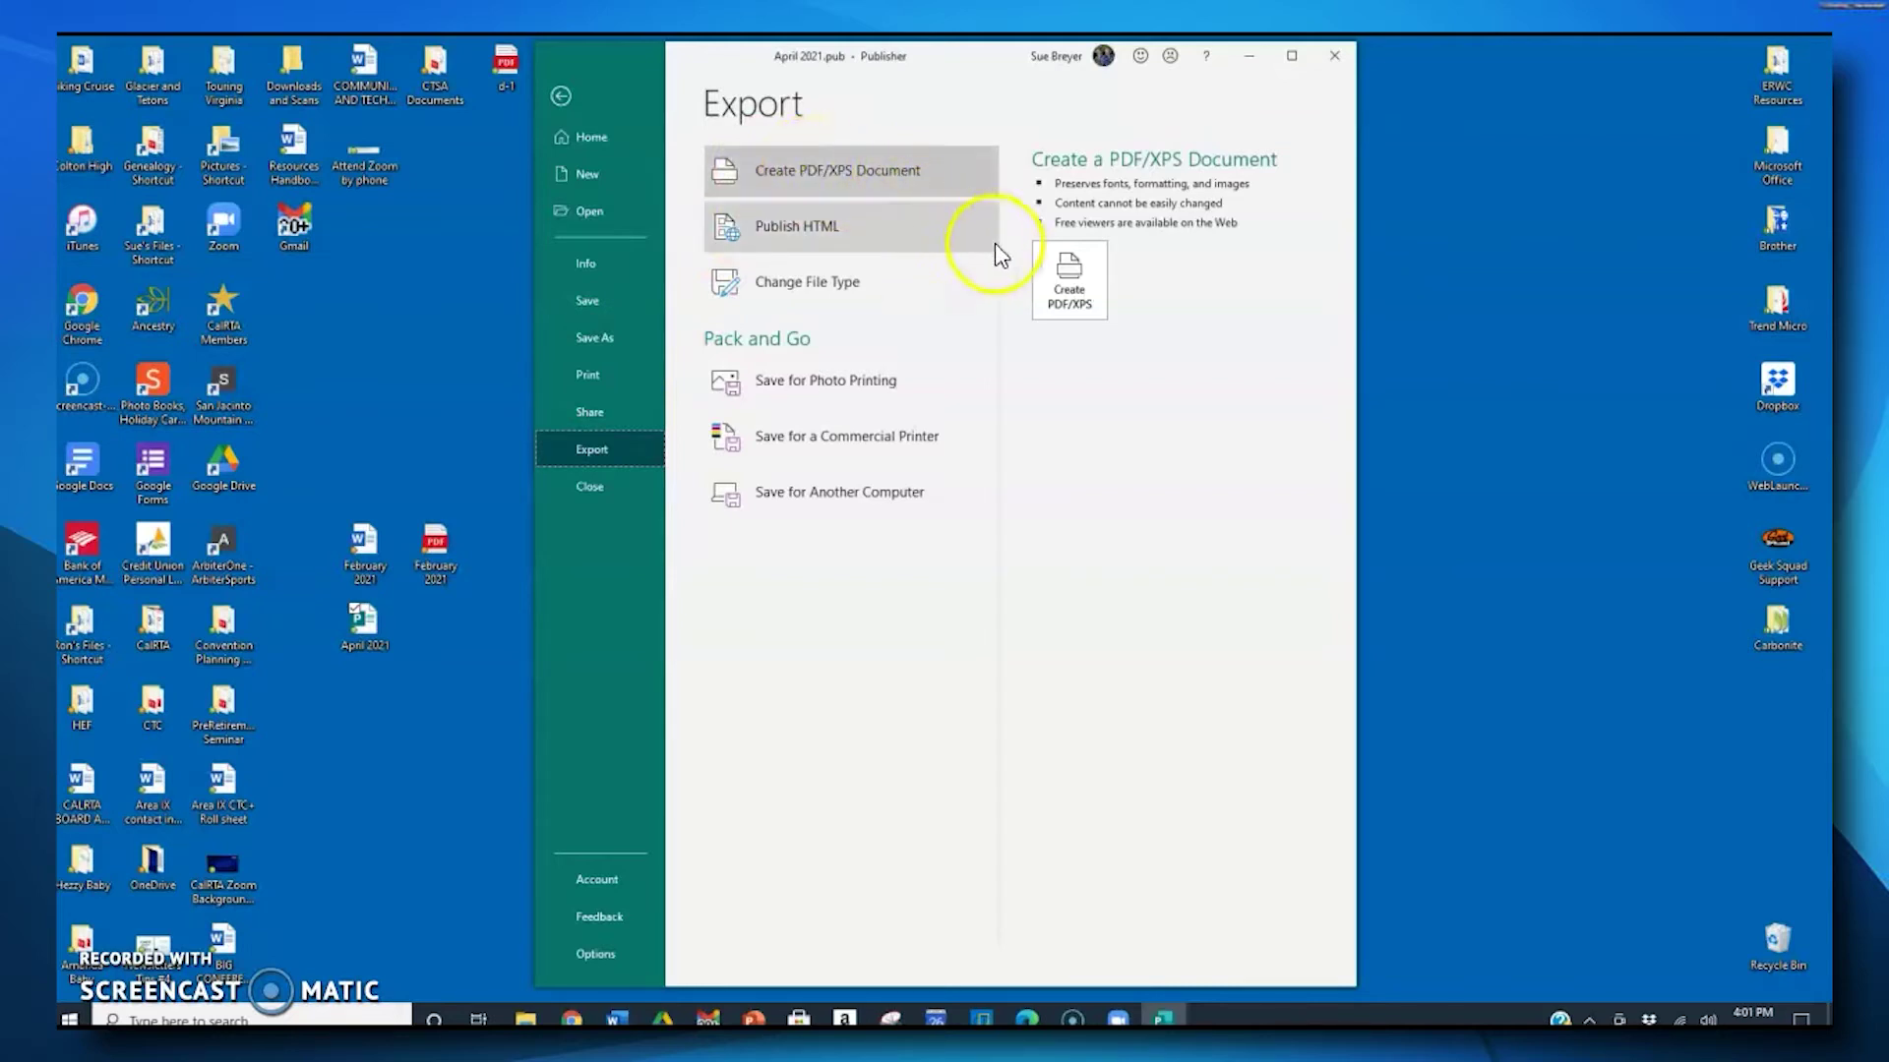
pyautogui.click(1078, 276)
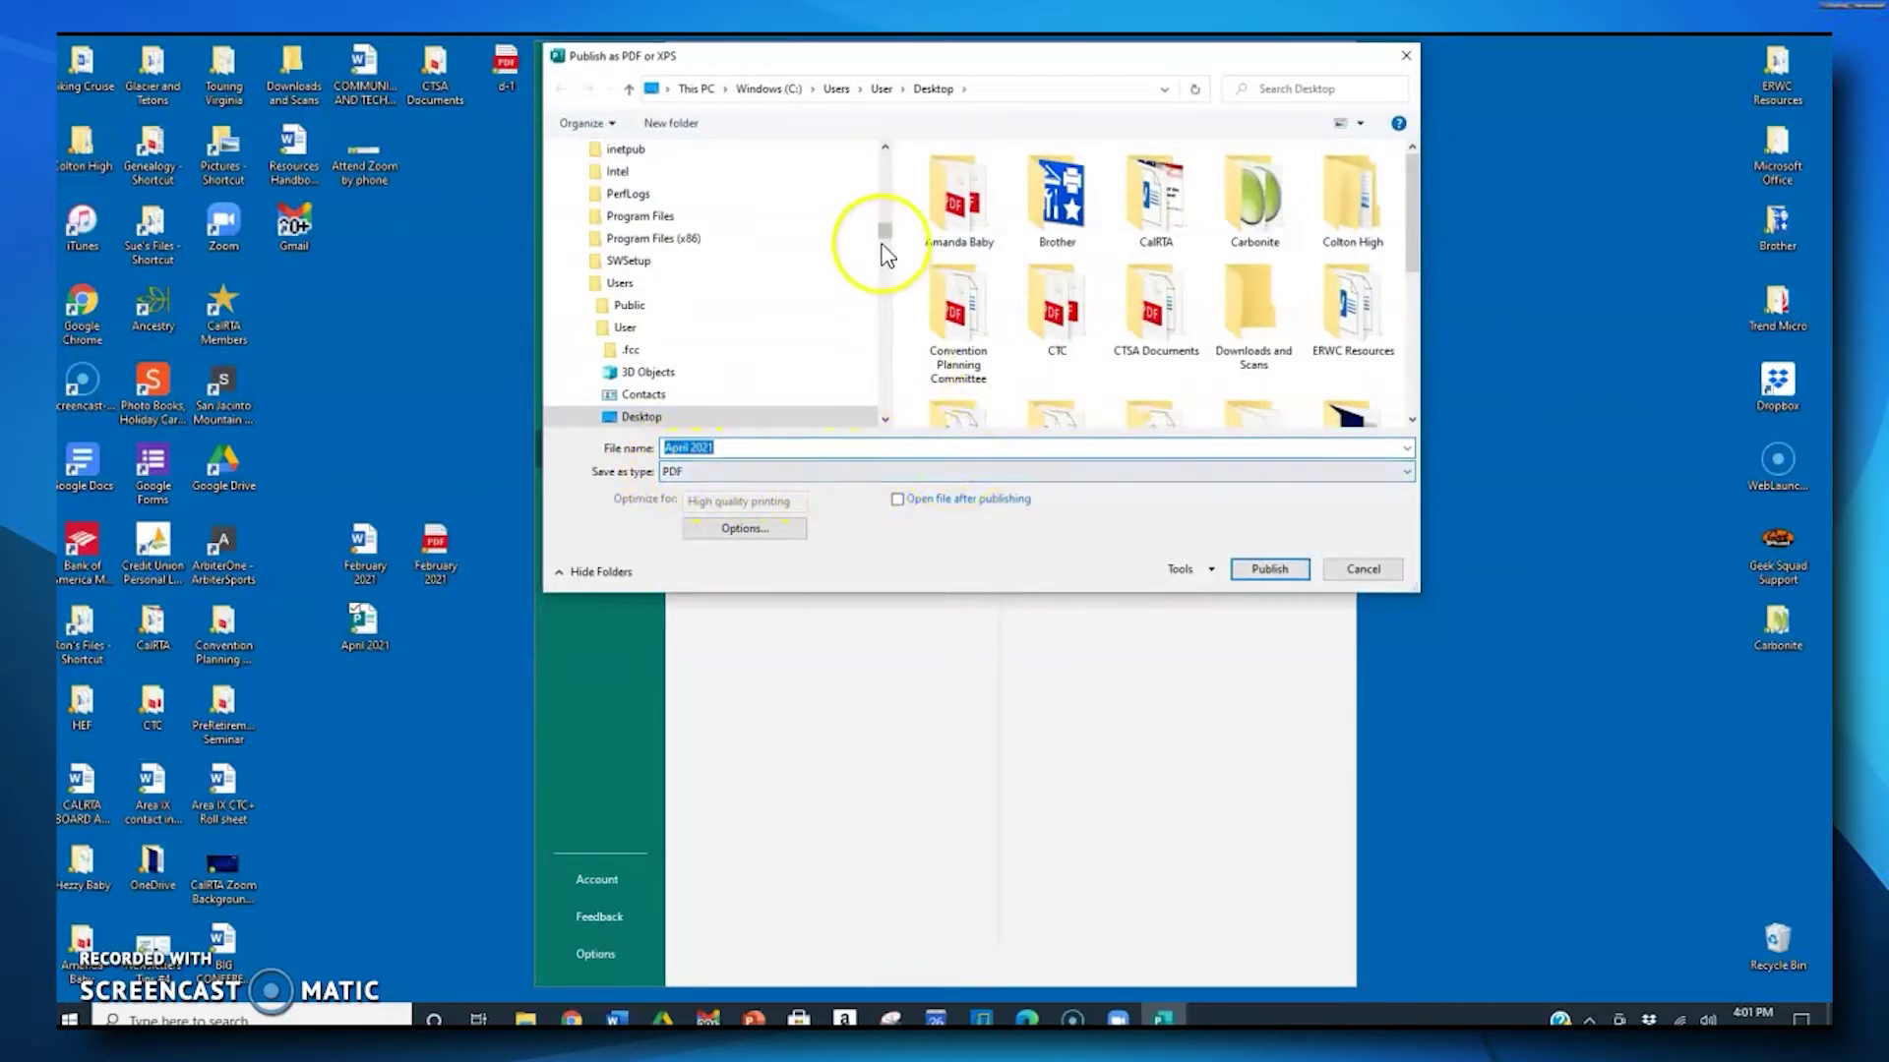
pyautogui.moveTo(883, 219); pyautogui.dragTo(885, 143)
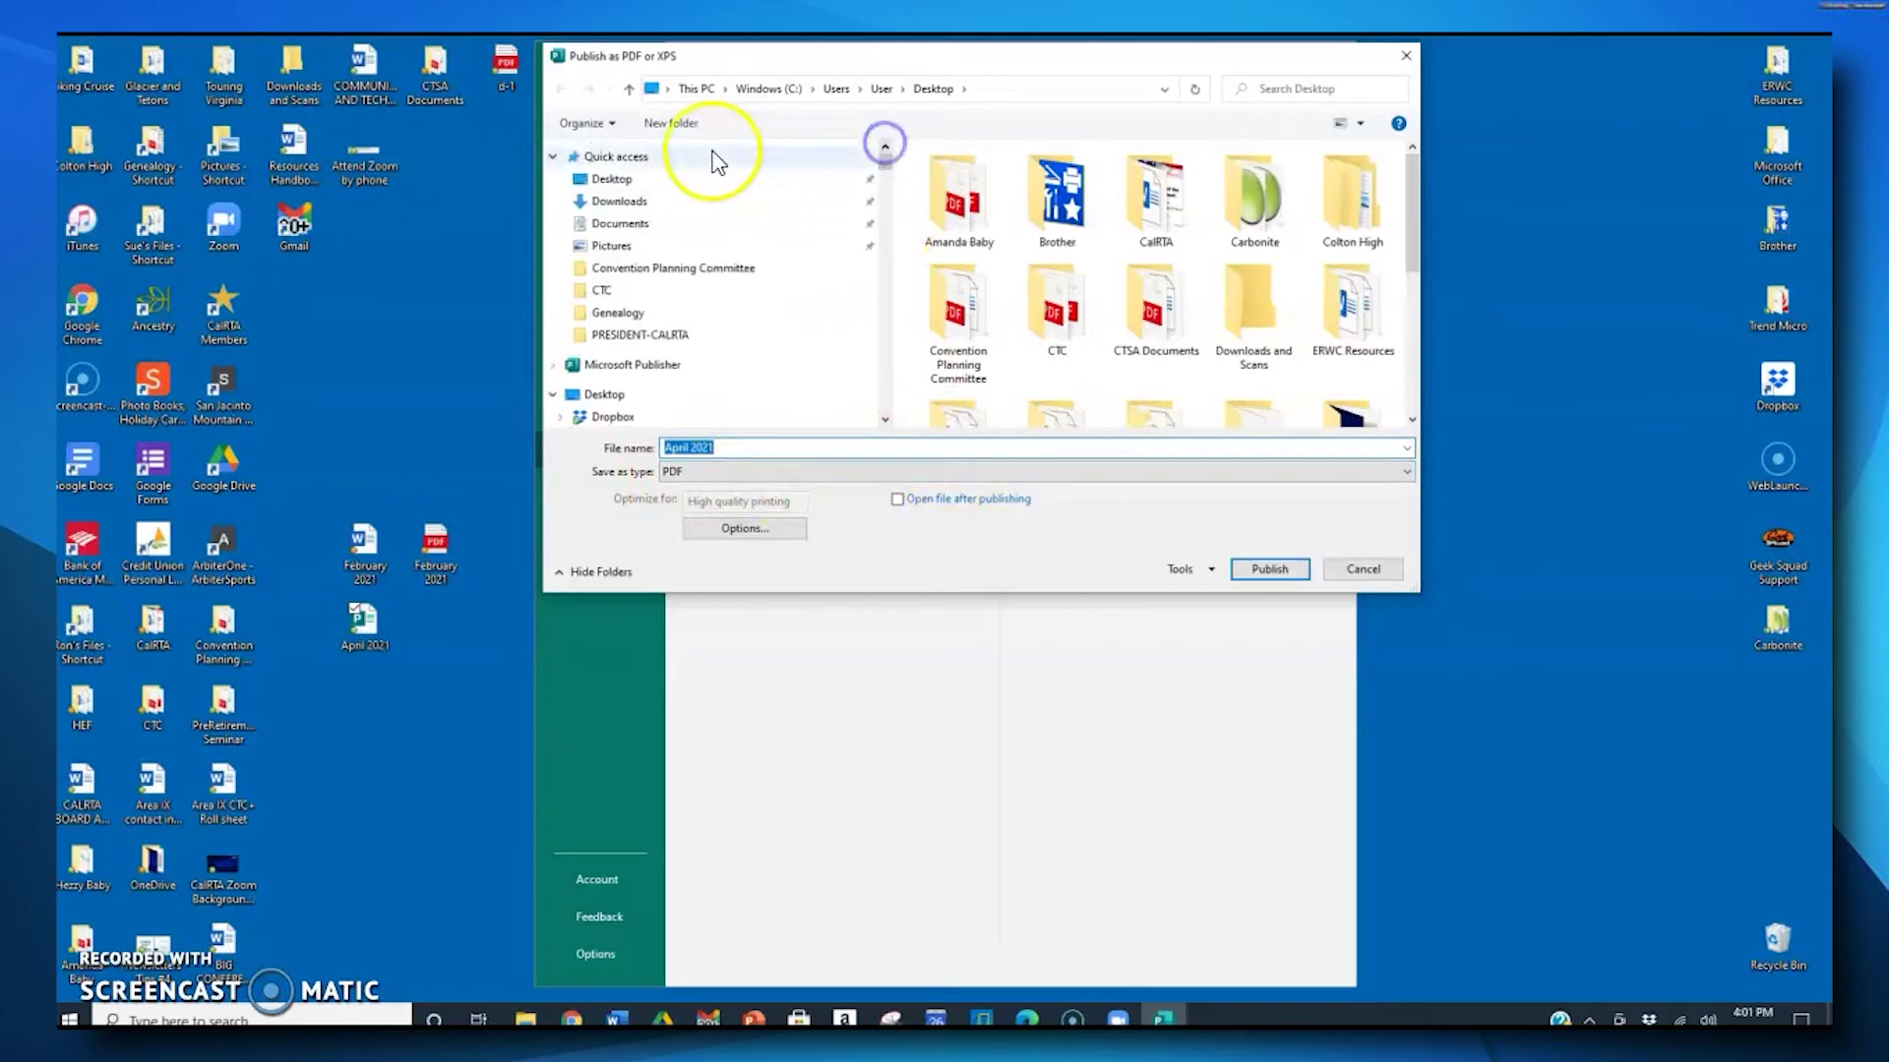
pyautogui.click(615, 179)
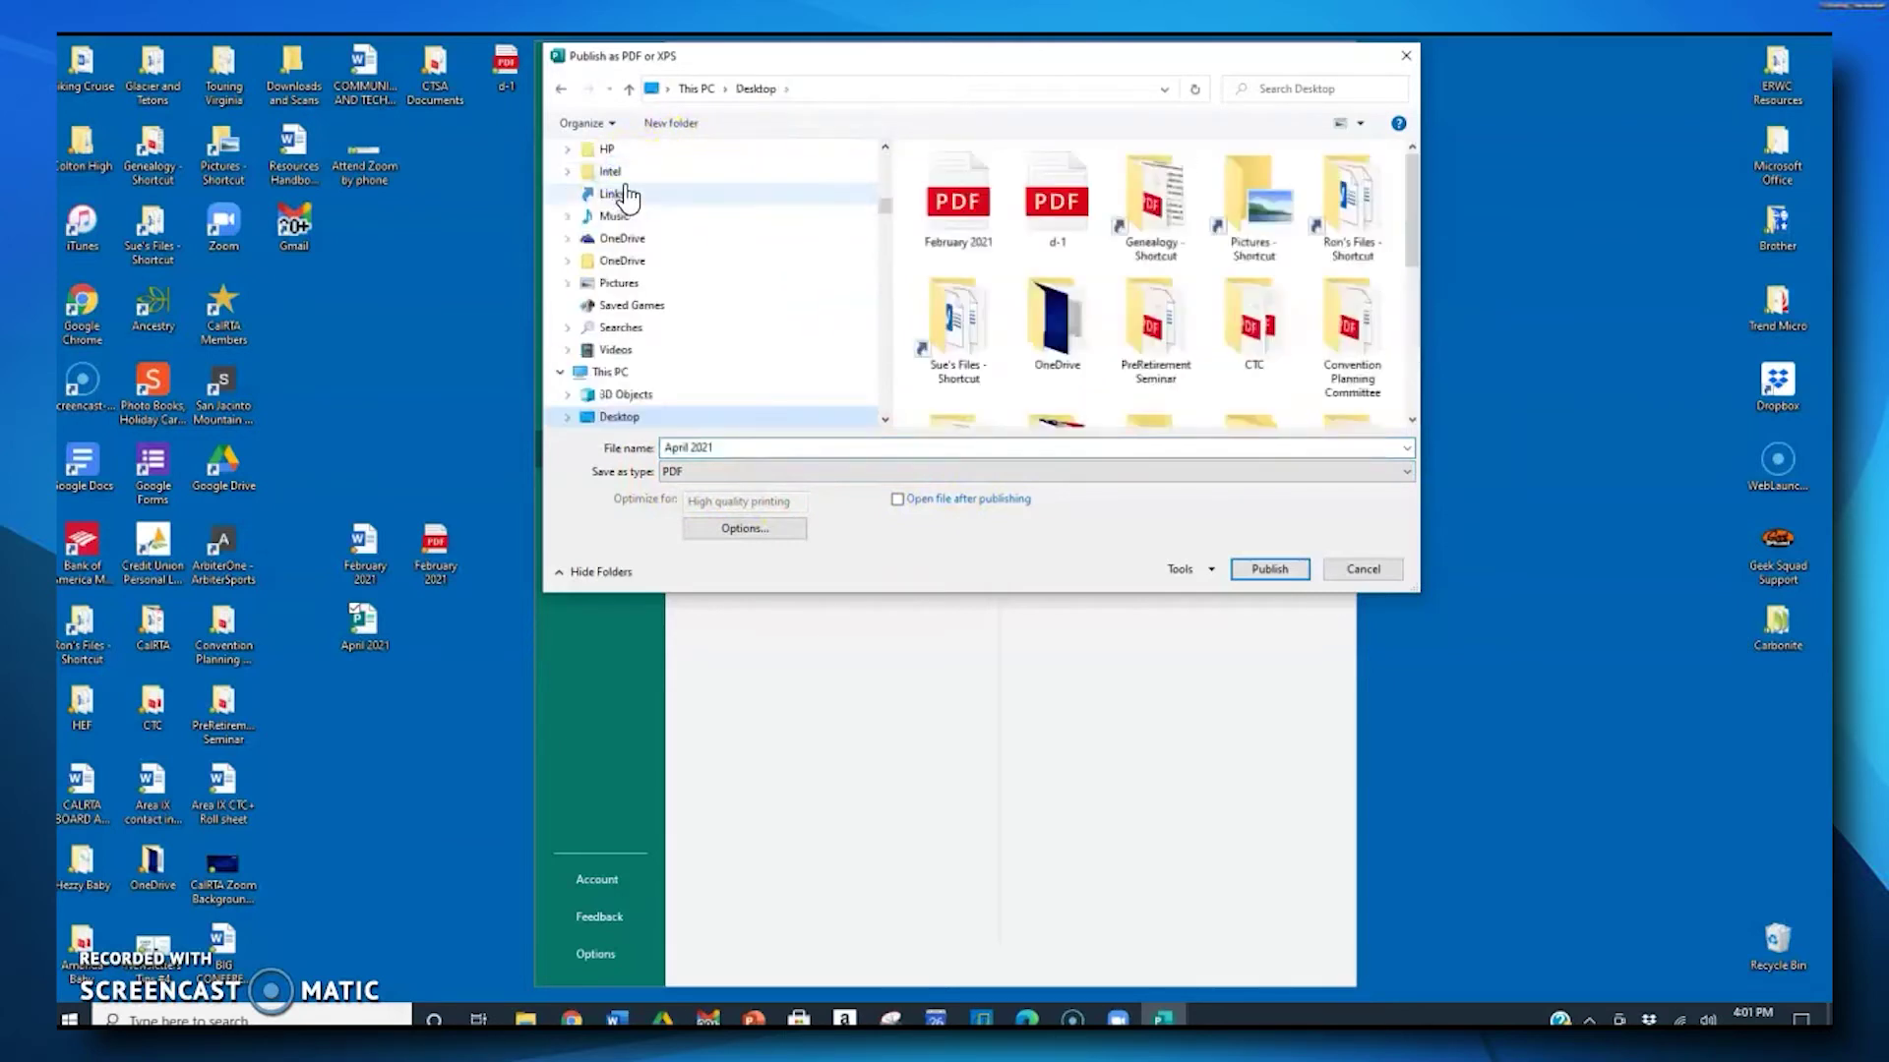
pyautogui.click(1269, 568)
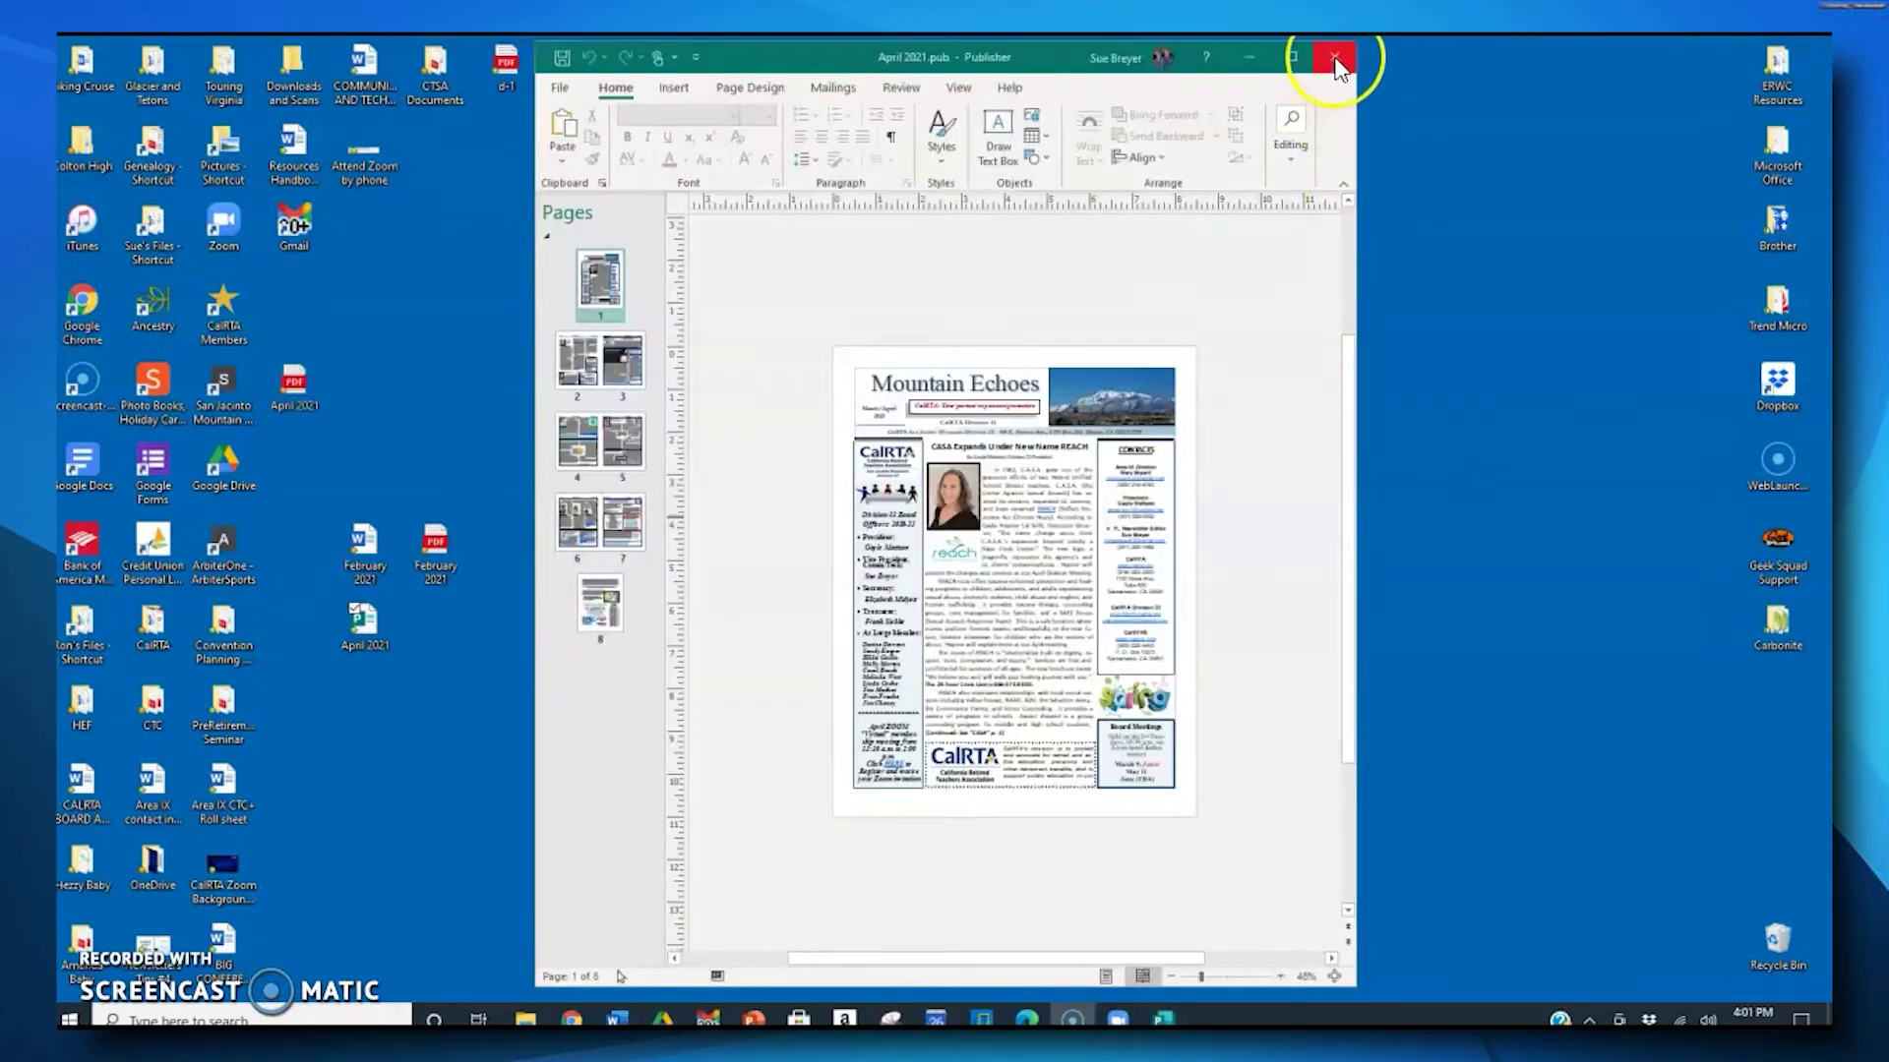
# Step: Close the publication and place the April 2021 PDF beside the April 2021 Publisher file on the desktop
pyautogui.click(1334, 61)
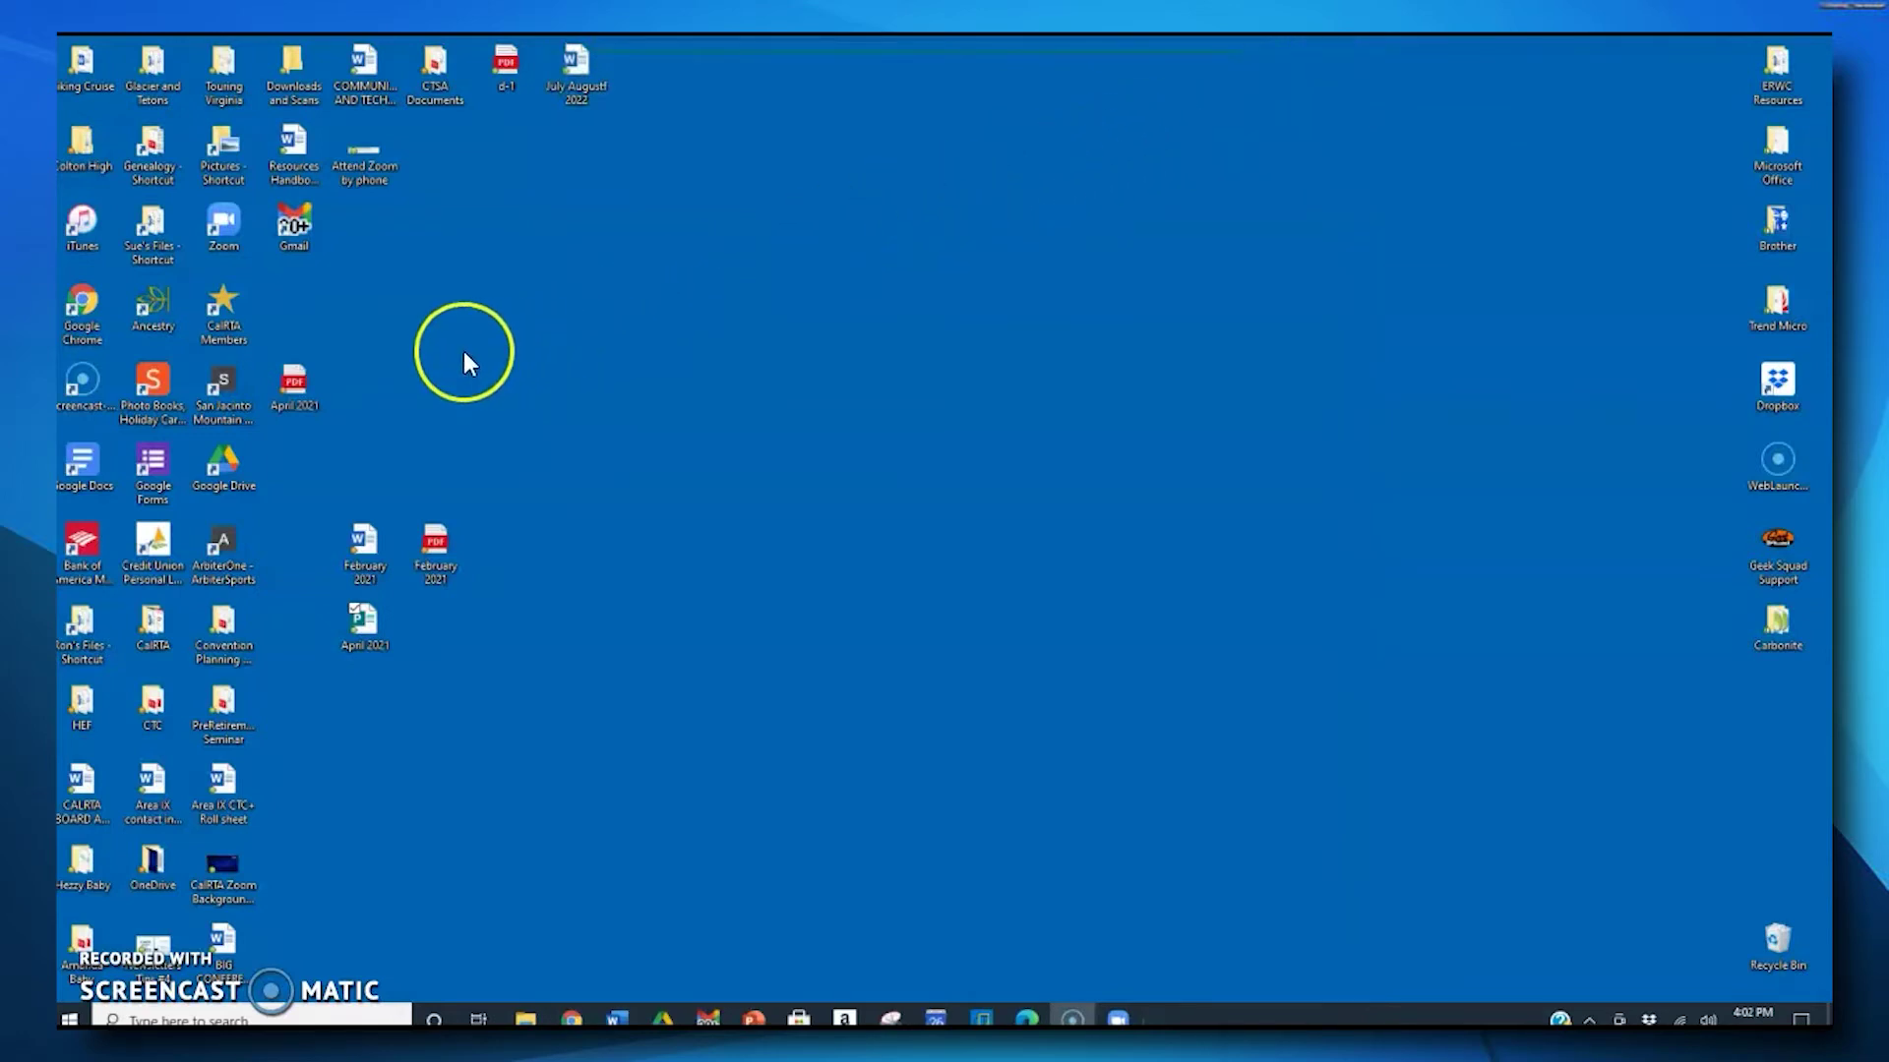
pyautogui.doubleClick(301, 387)
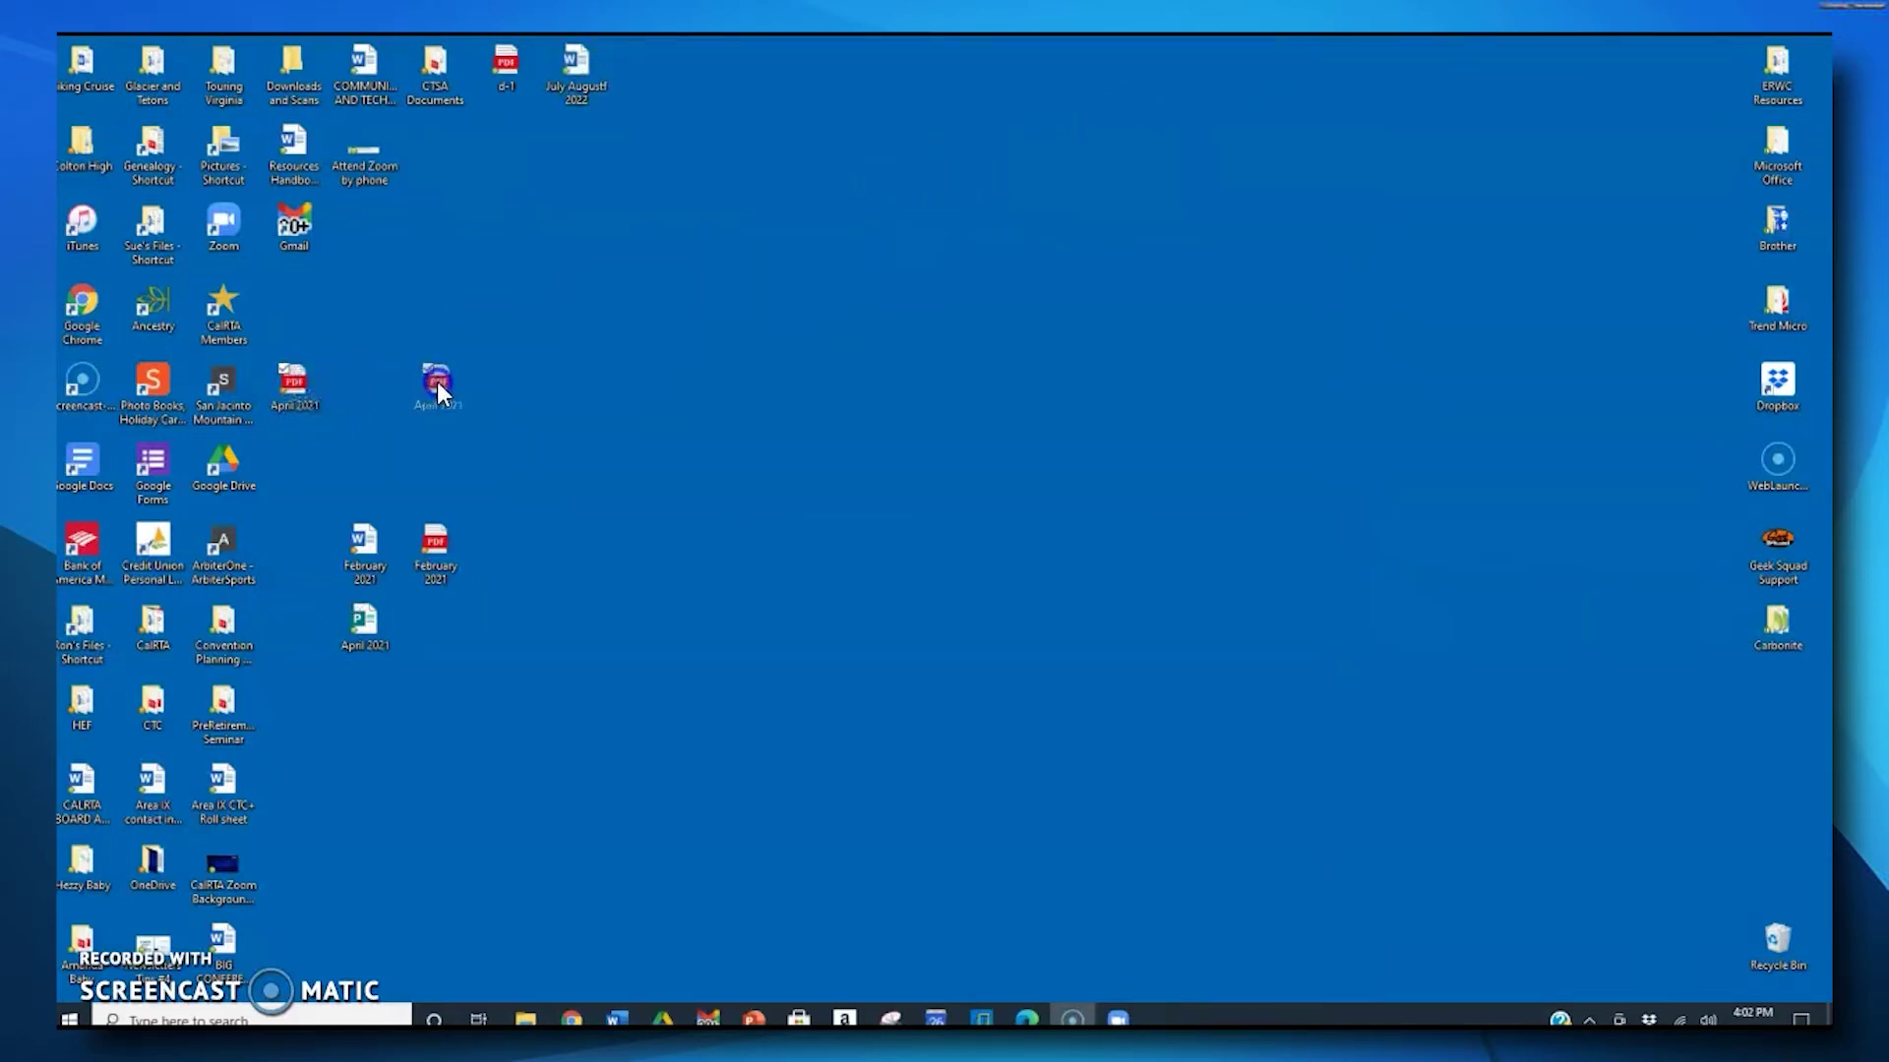
pyautogui.moveTo(456, 628); pyautogui.dragTo(442, 628)
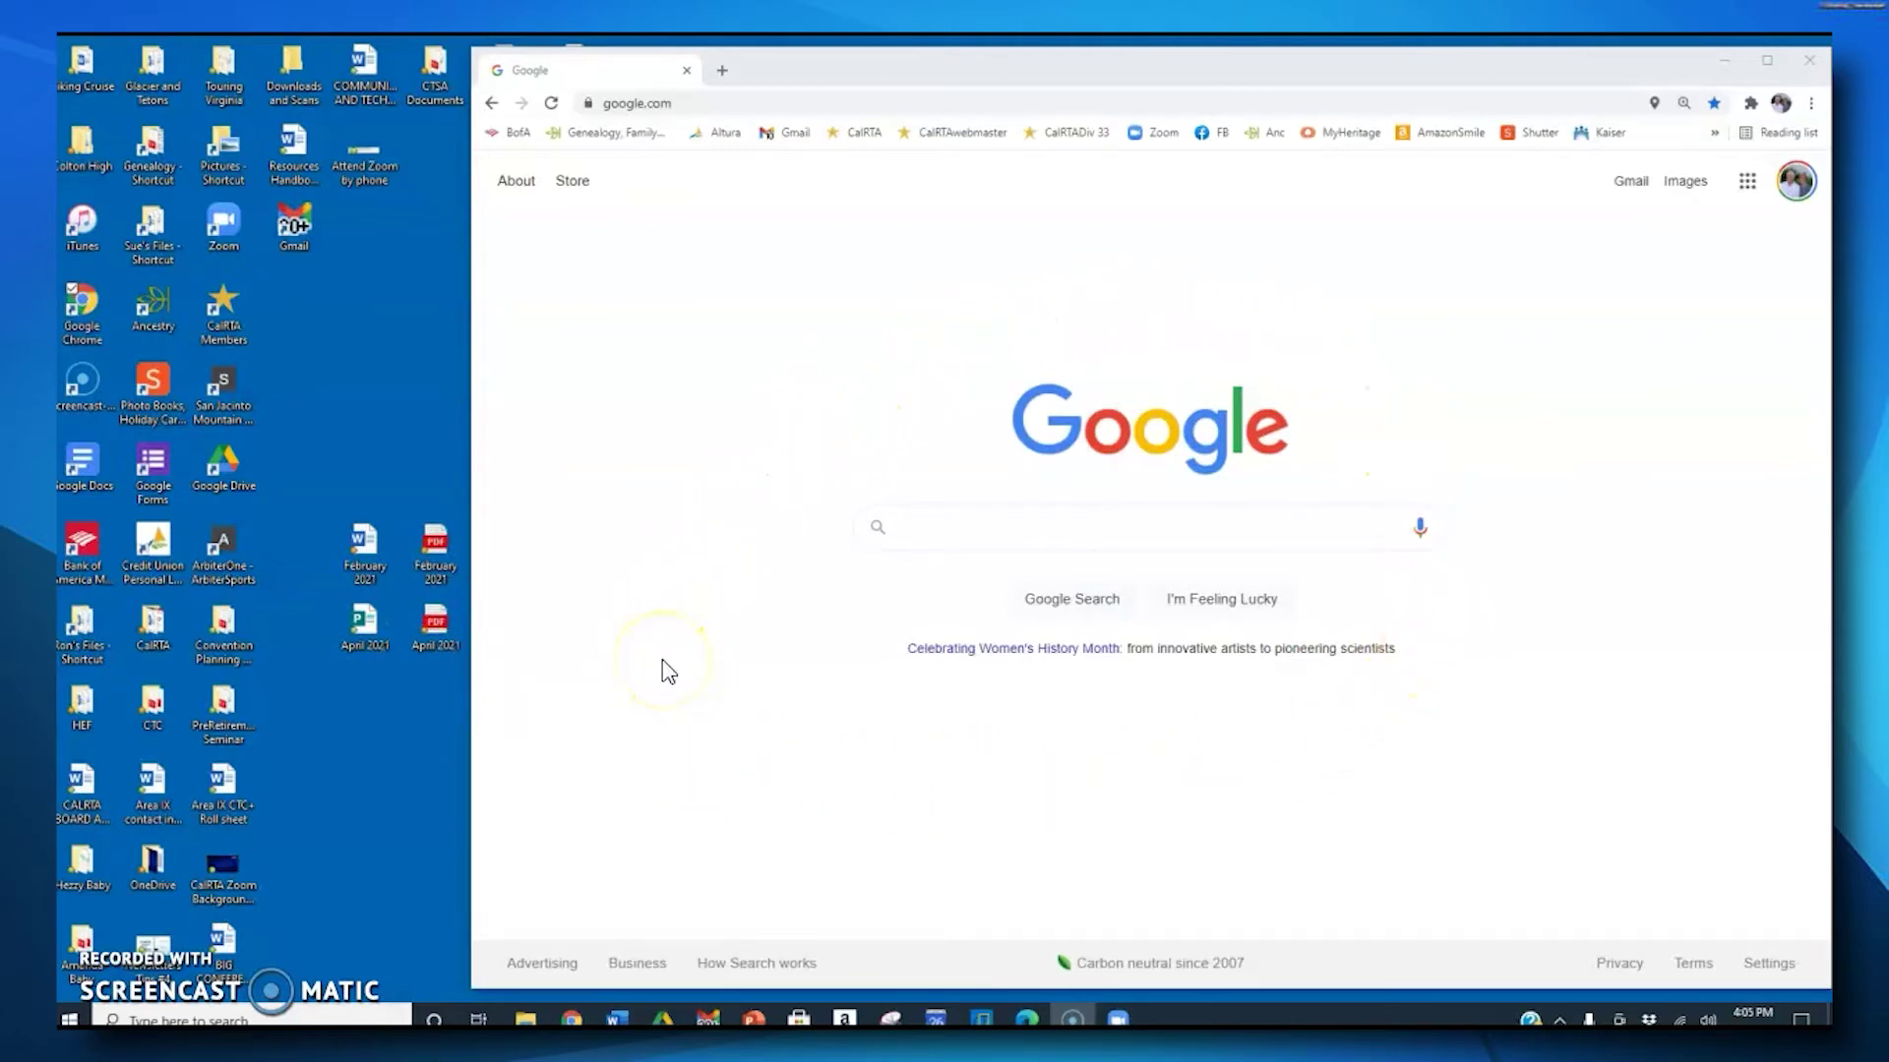
# Step: Go to div33.calrta.org/wp-admin/ in the browser and log in with the prefilled credentials
pyautogui.click(719, 105)
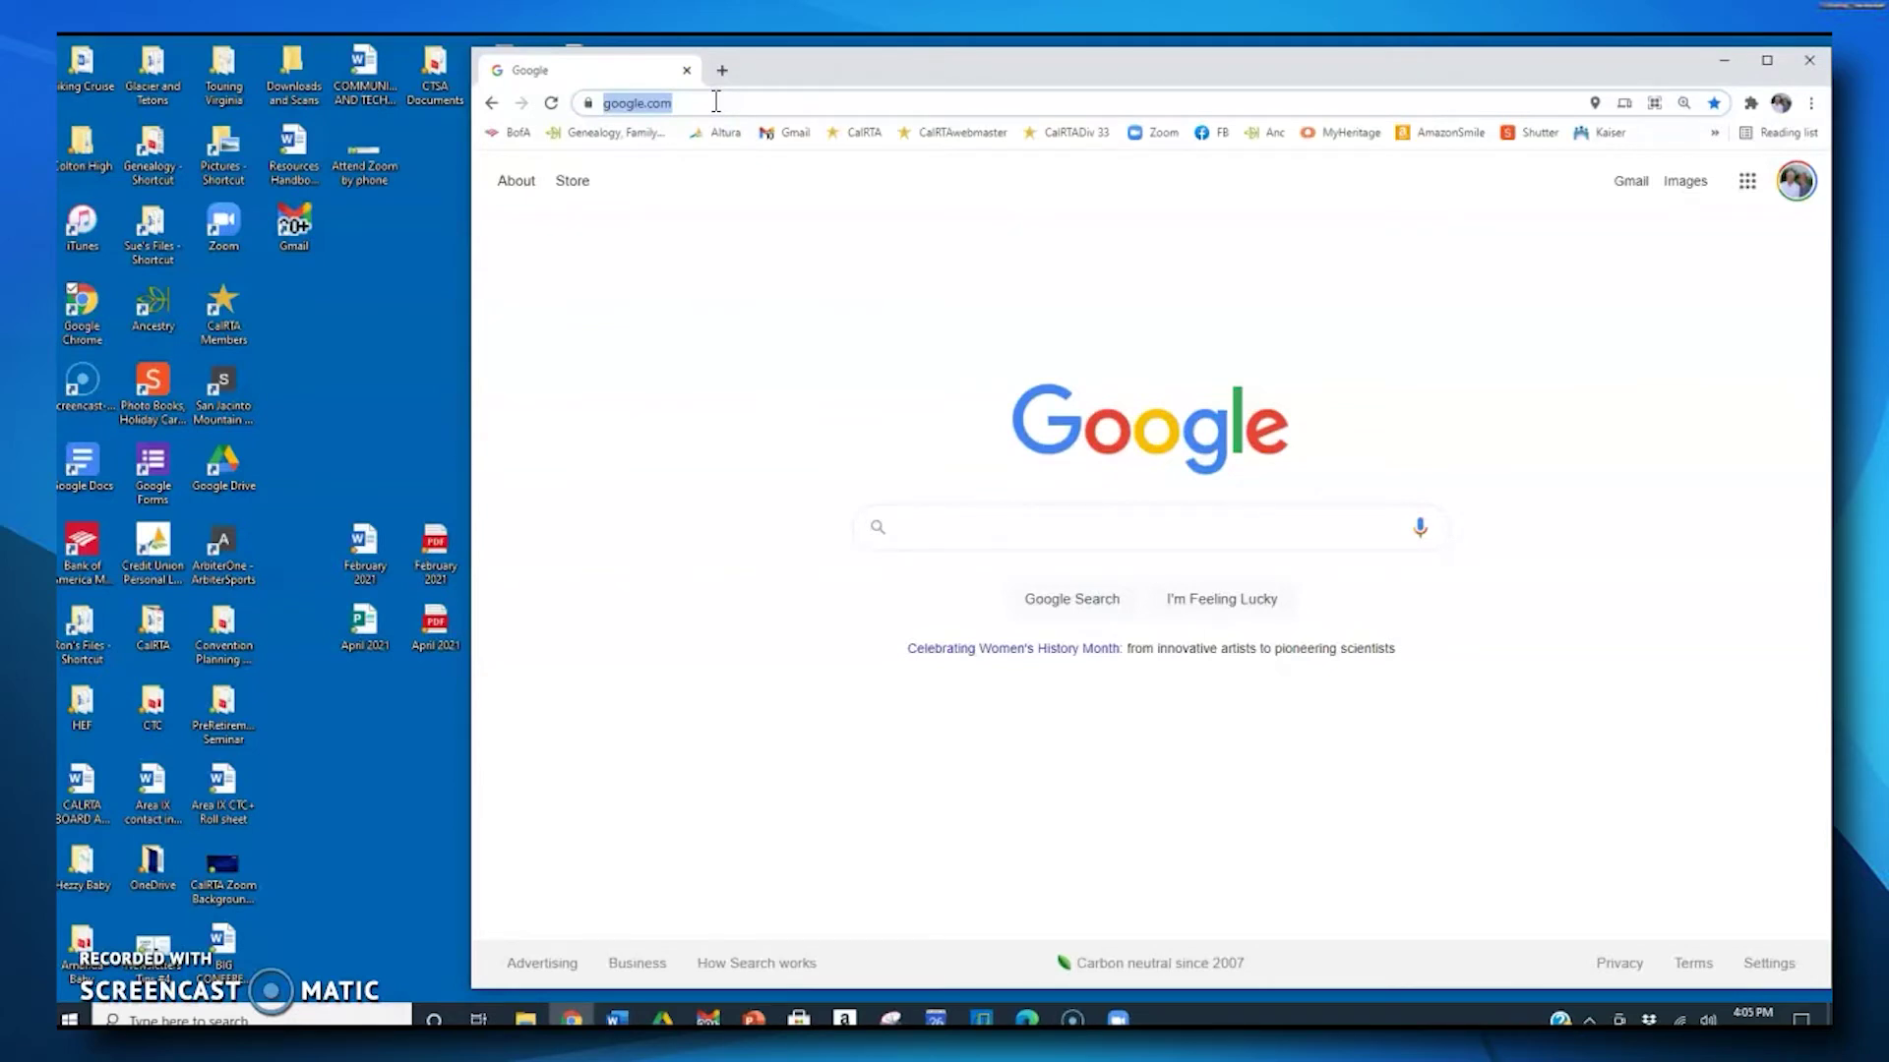
pyautogui.write('div')
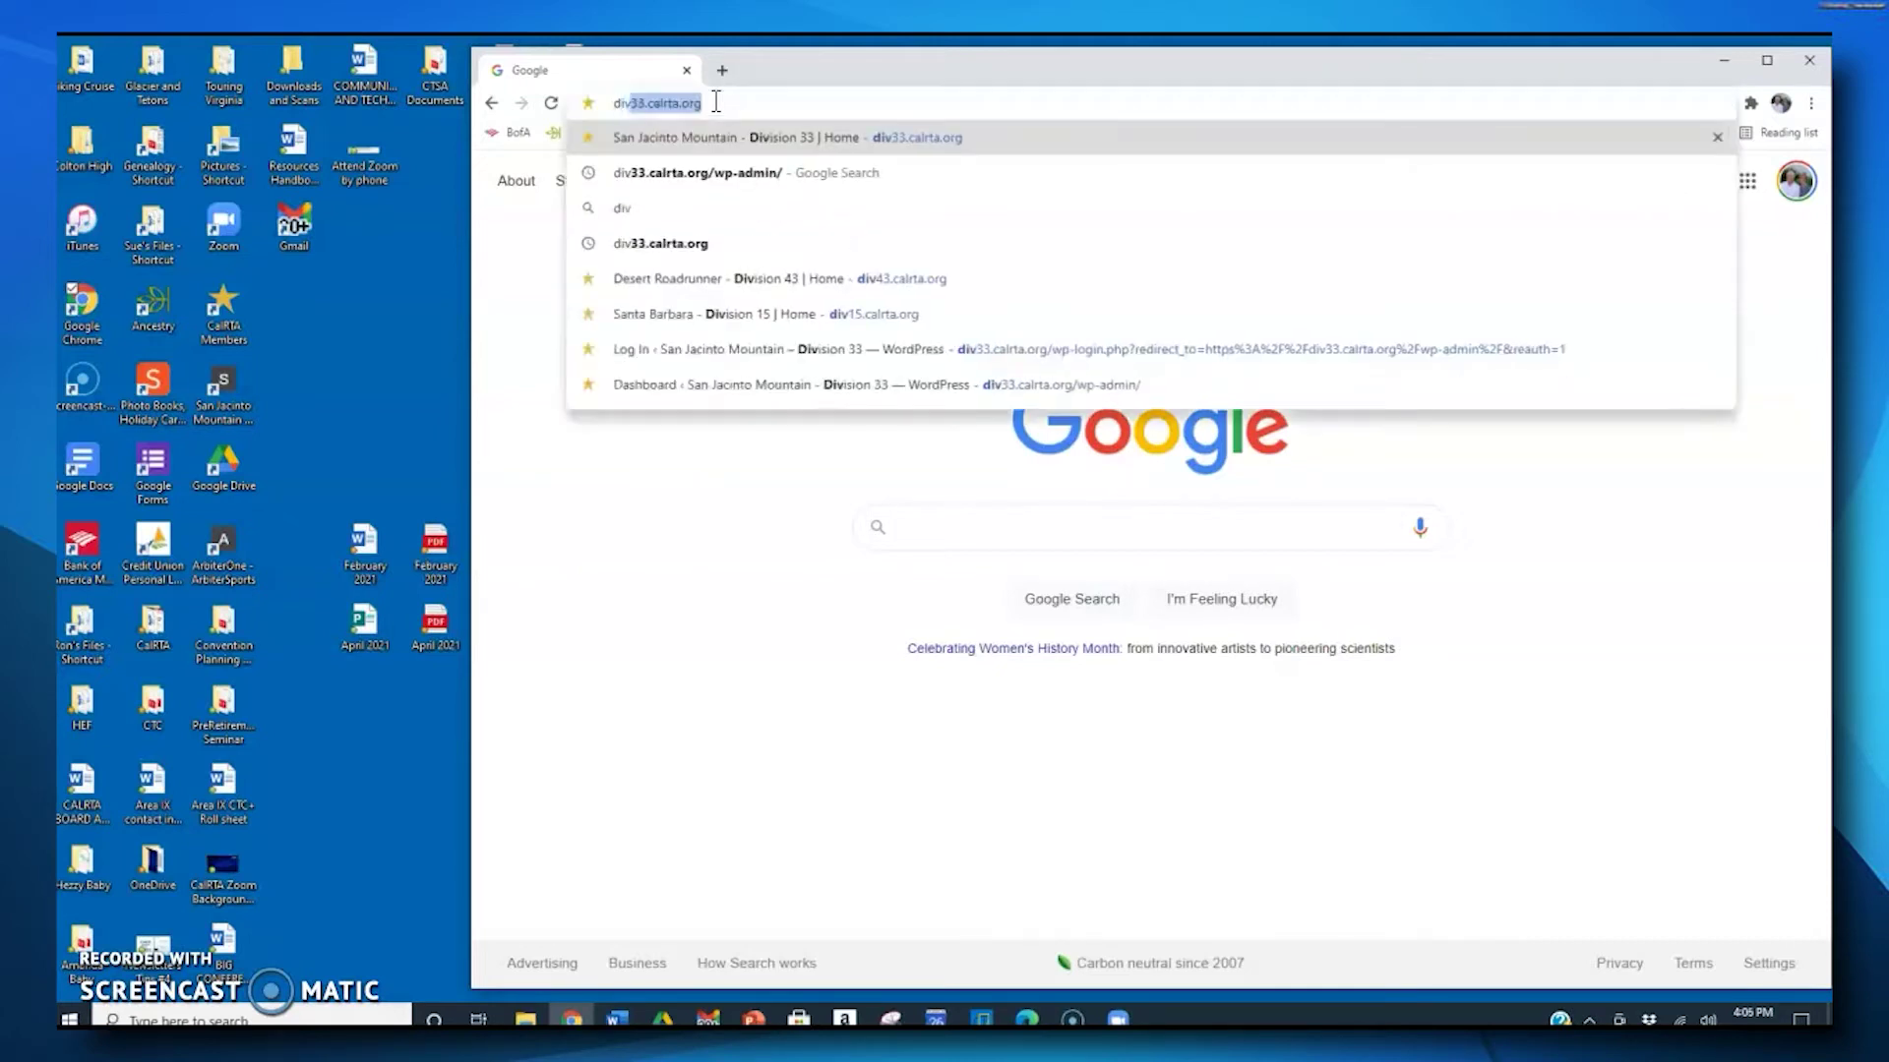
pyautogui.write('33')
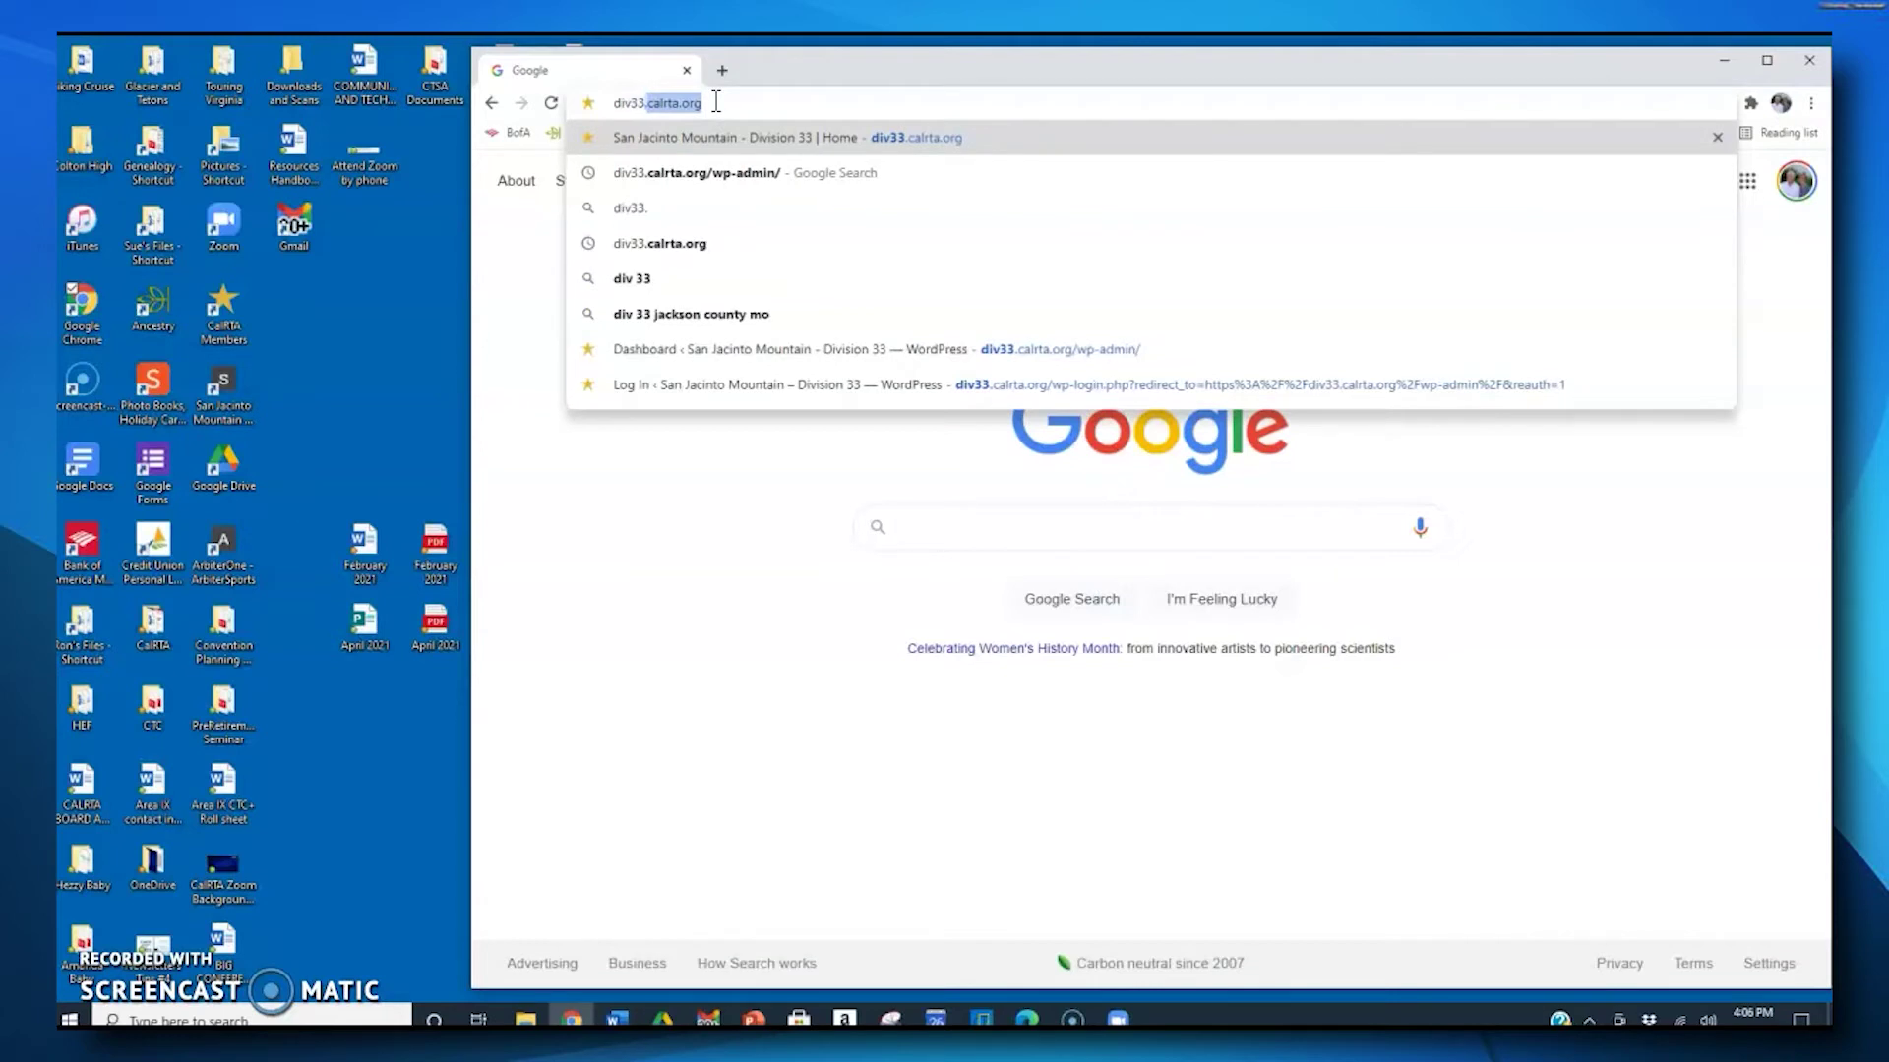
pyautogui.write('.cal')
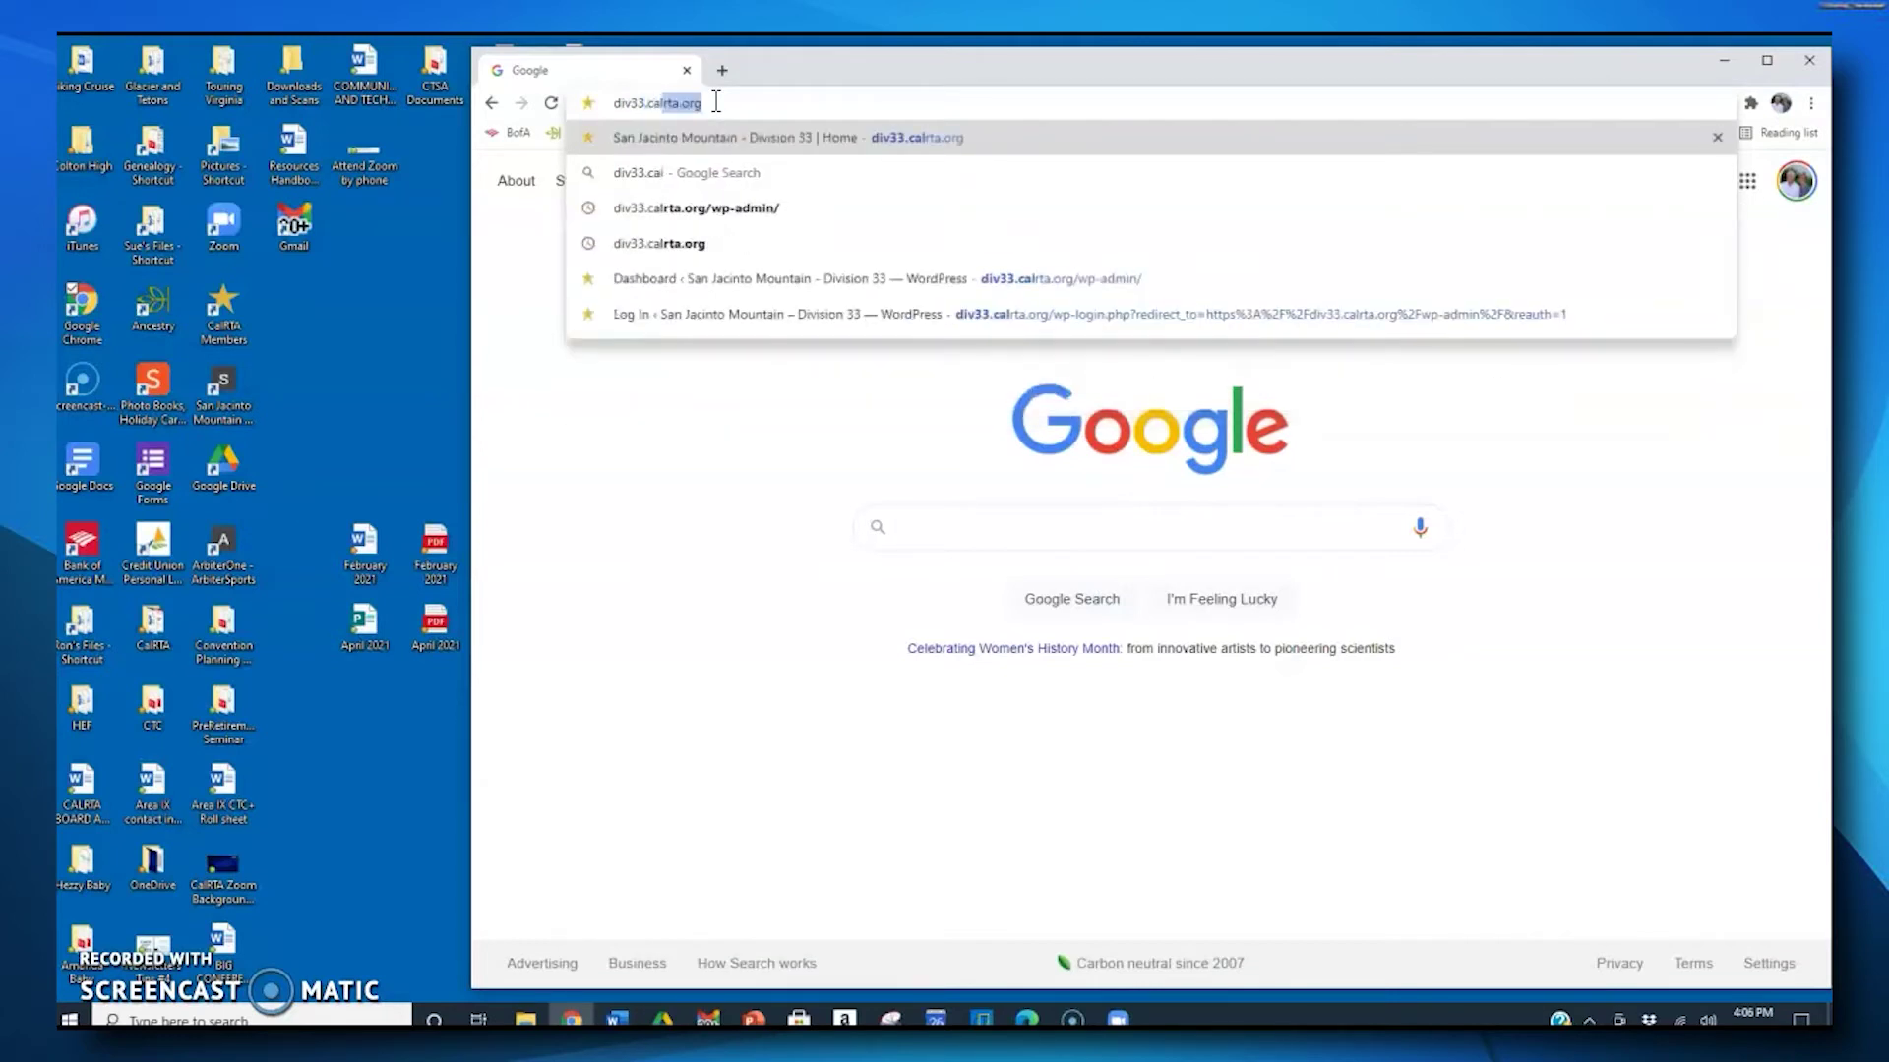
pyautogui.write('rta.org')
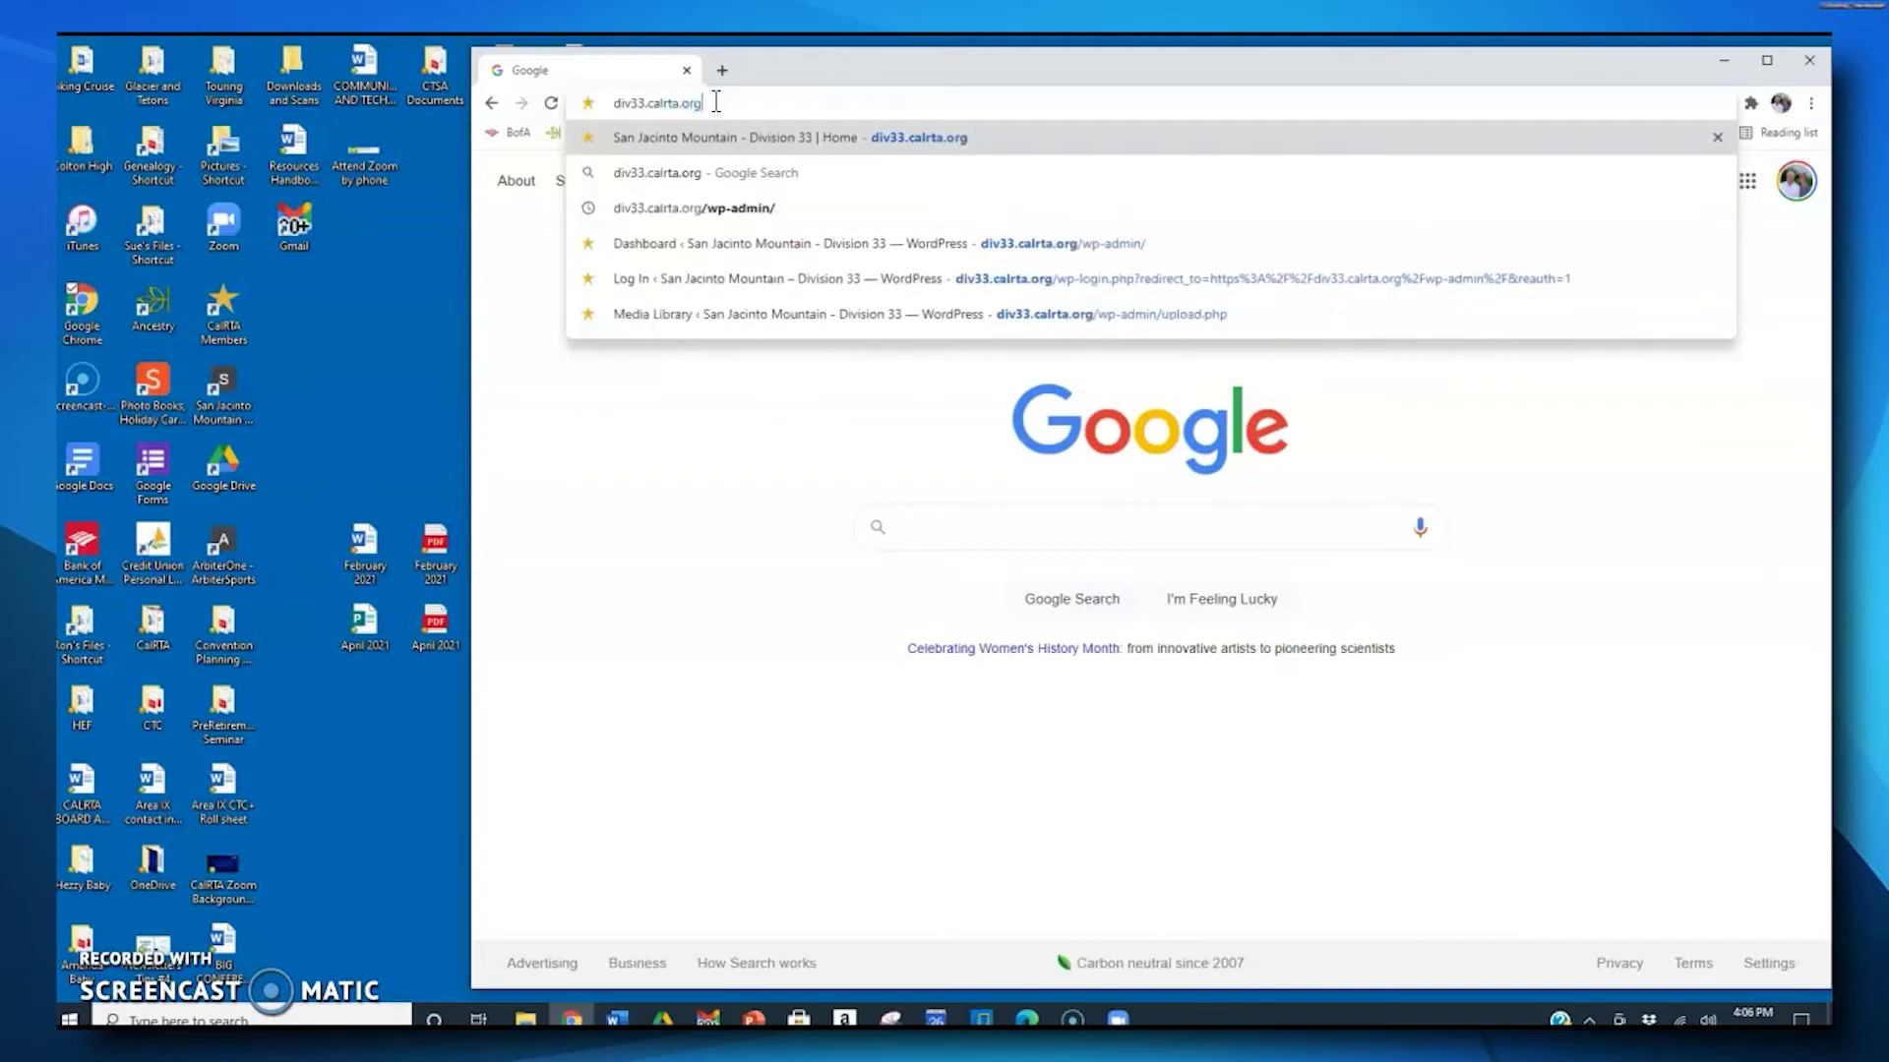
pyautogui.write('/wp')
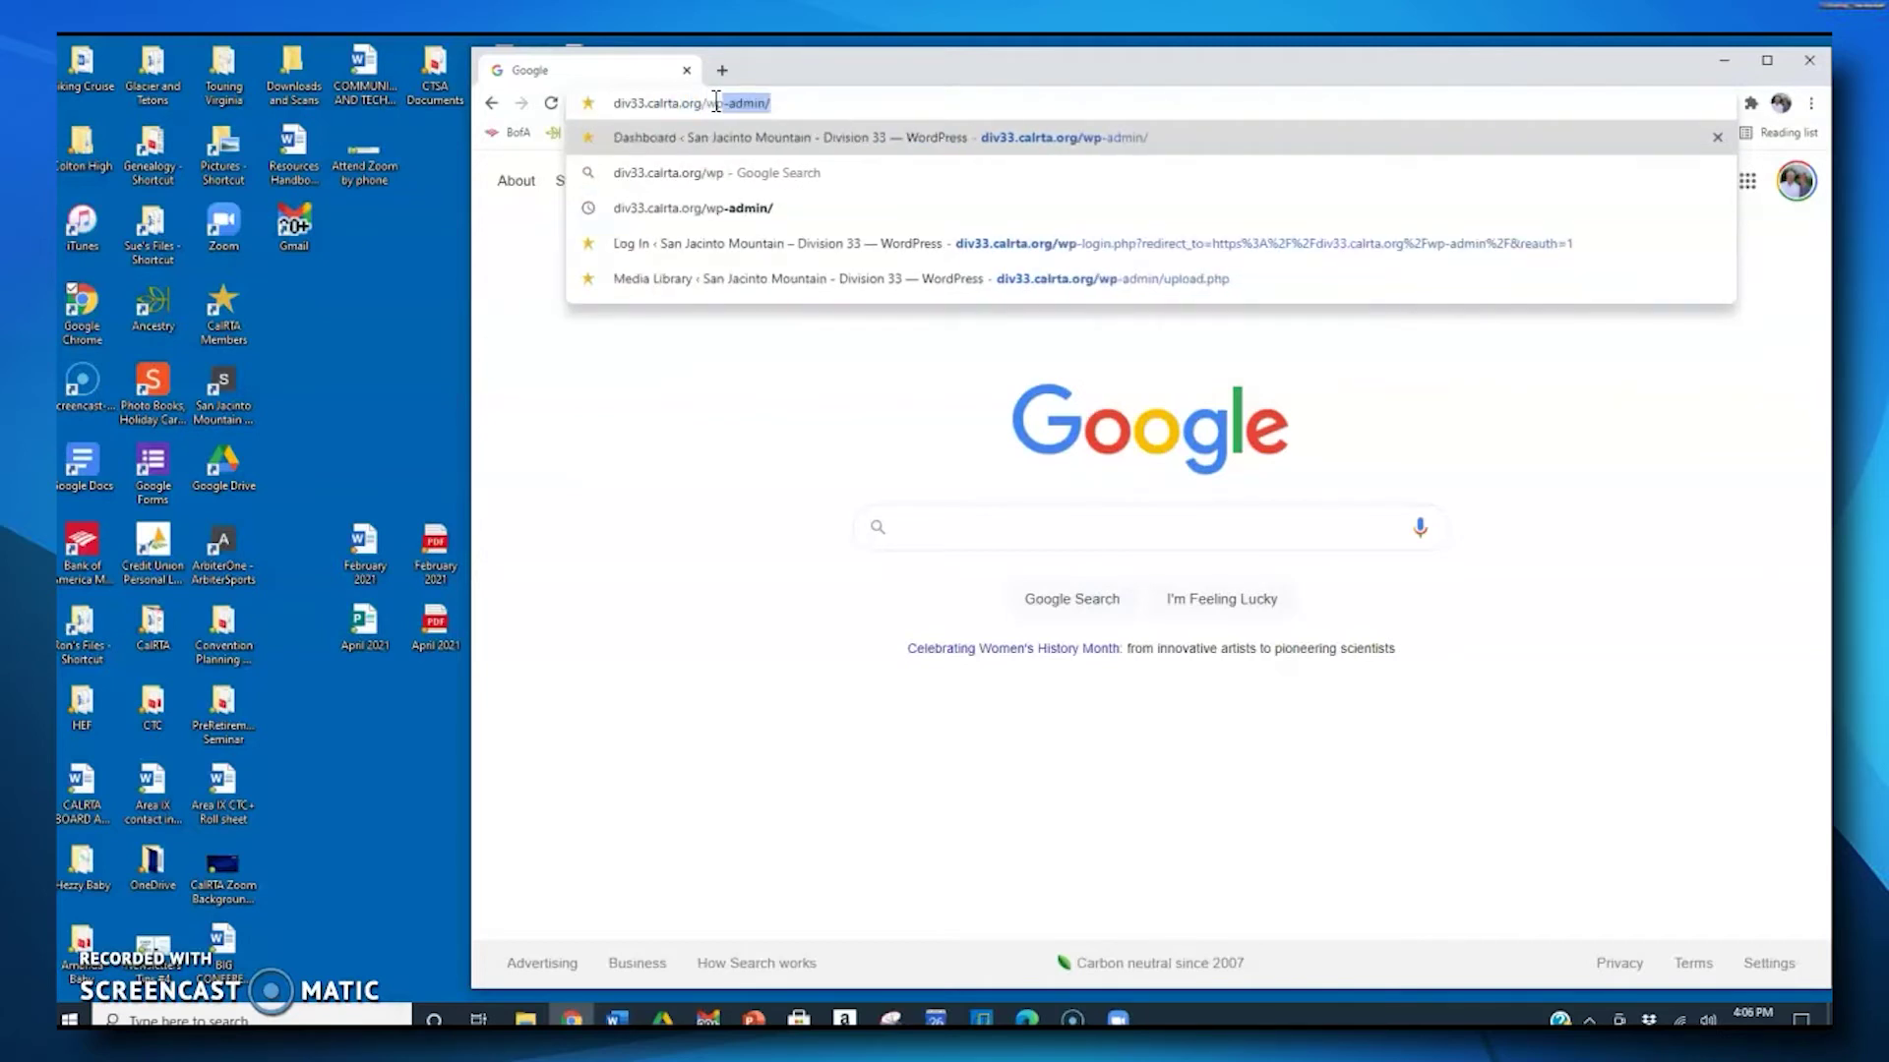
pyautogui.write('-adm')
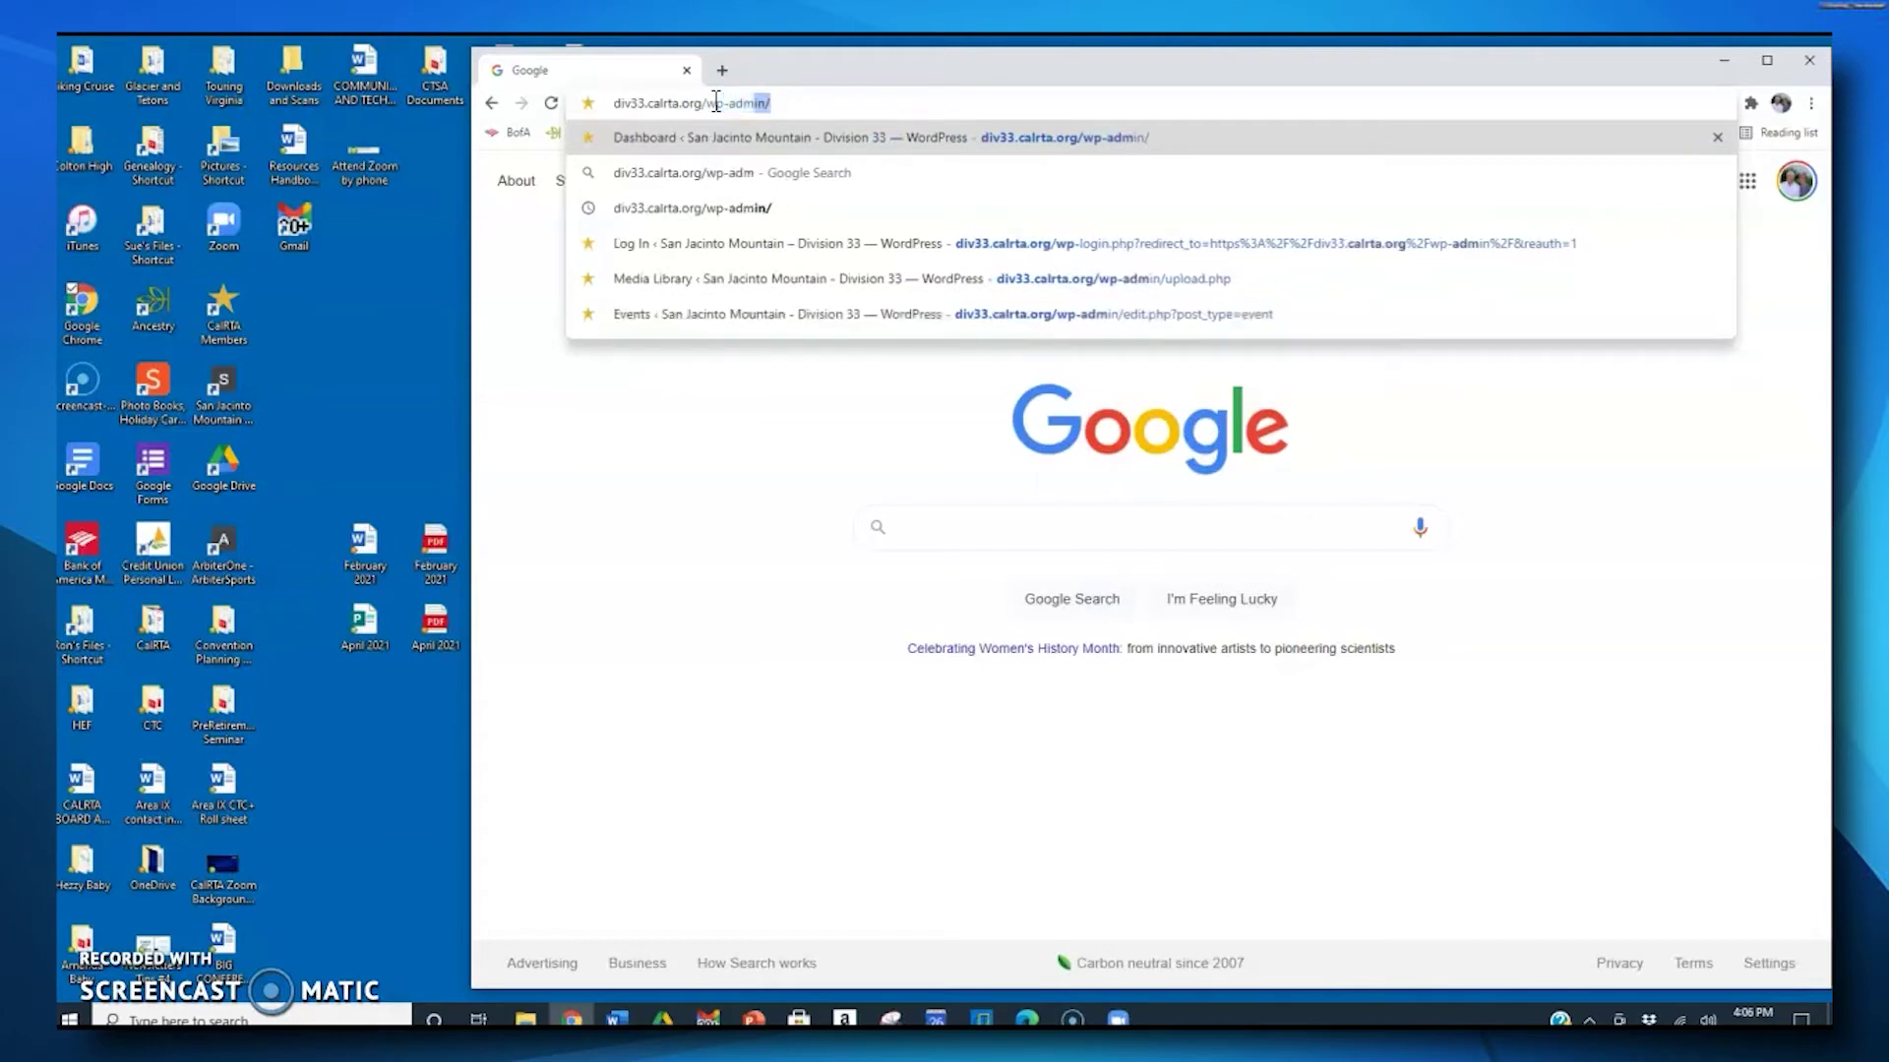
pyautogui.write('in/')
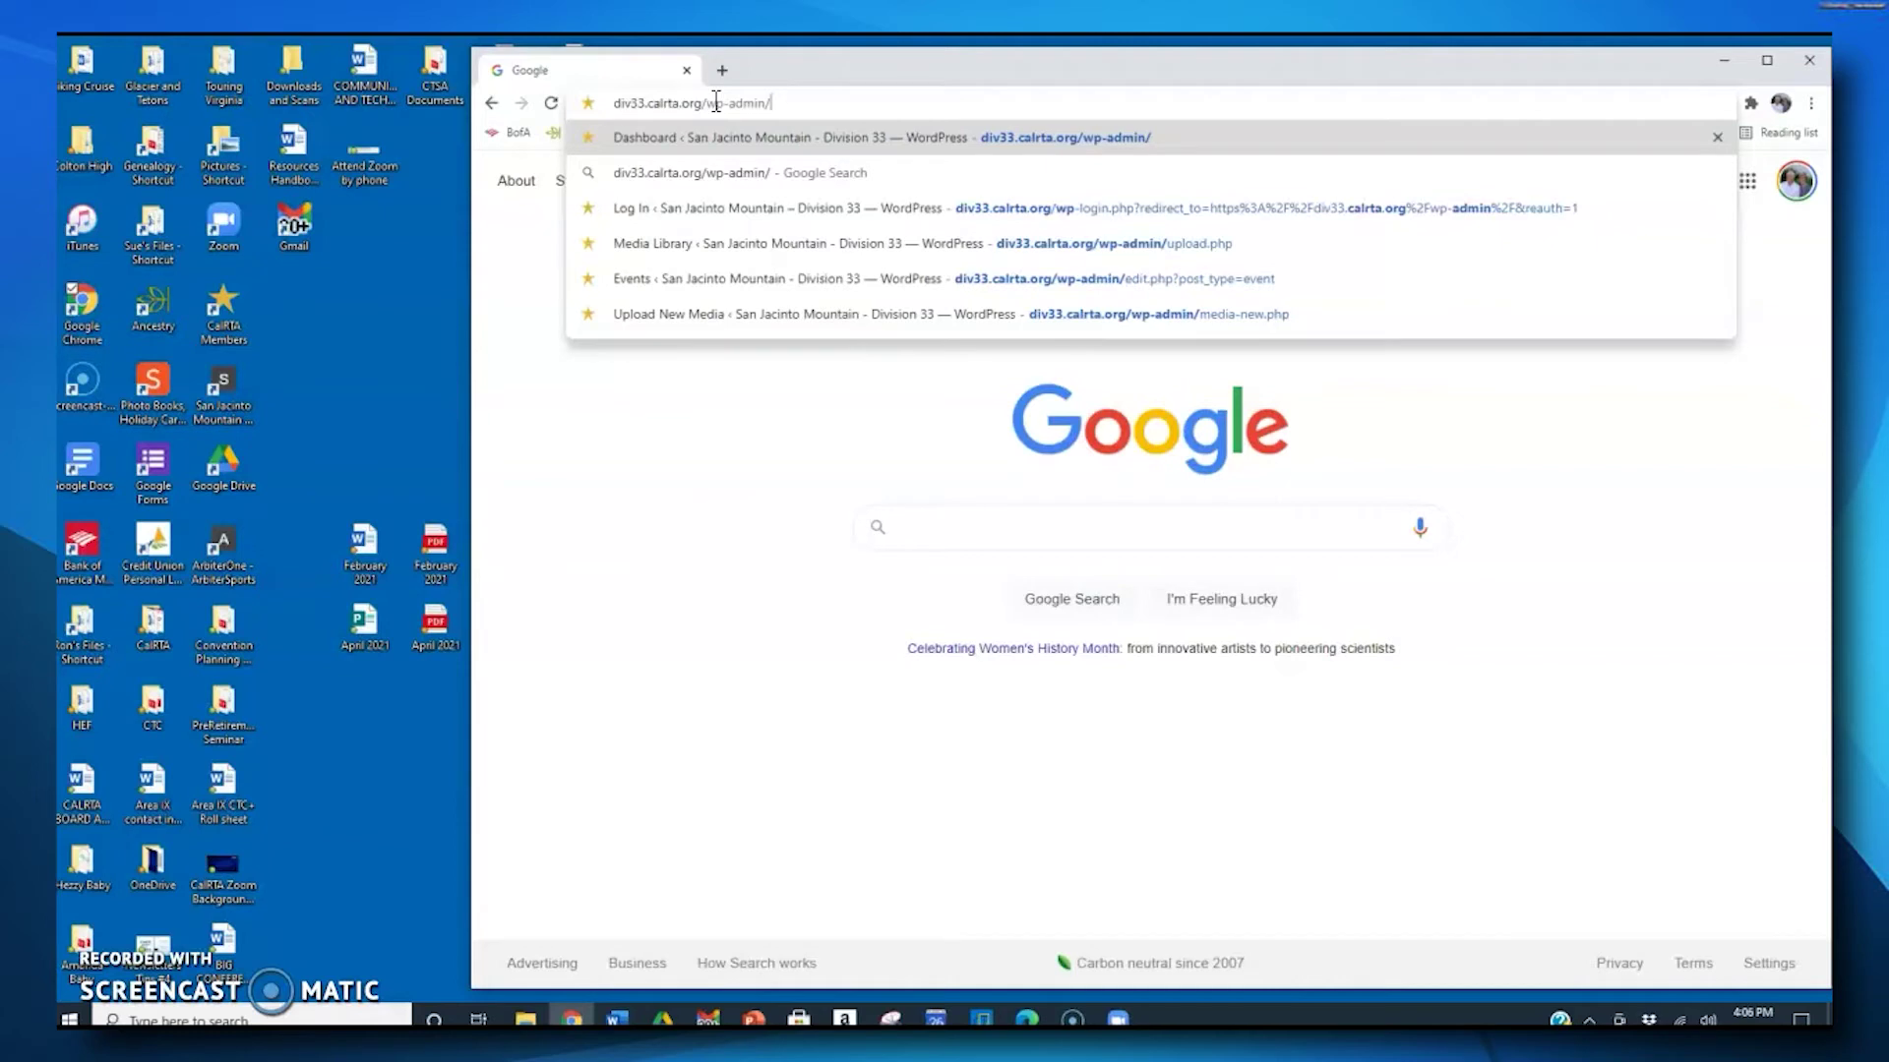
pyautogui.click(637, 99)
pyautogui.click(773, 99)
pyautogui.press('Return')
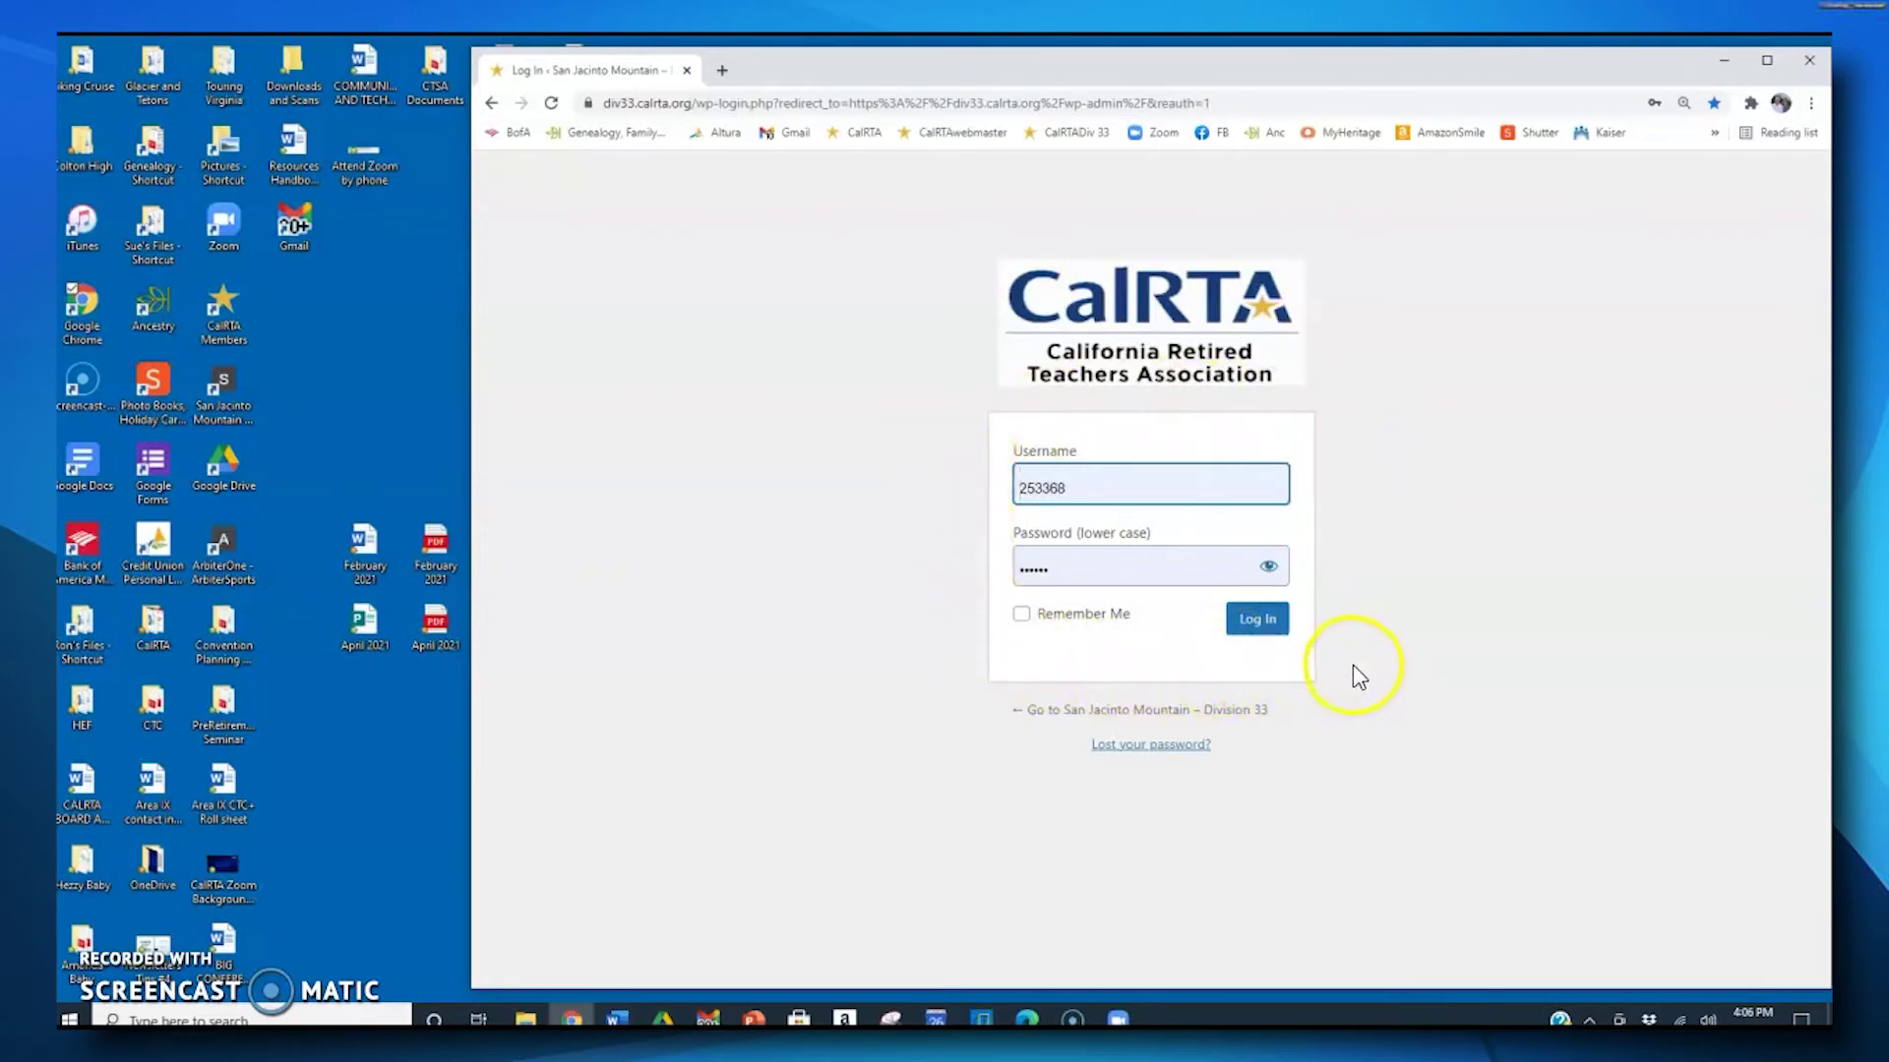
pyautogui.click(1263, 629)
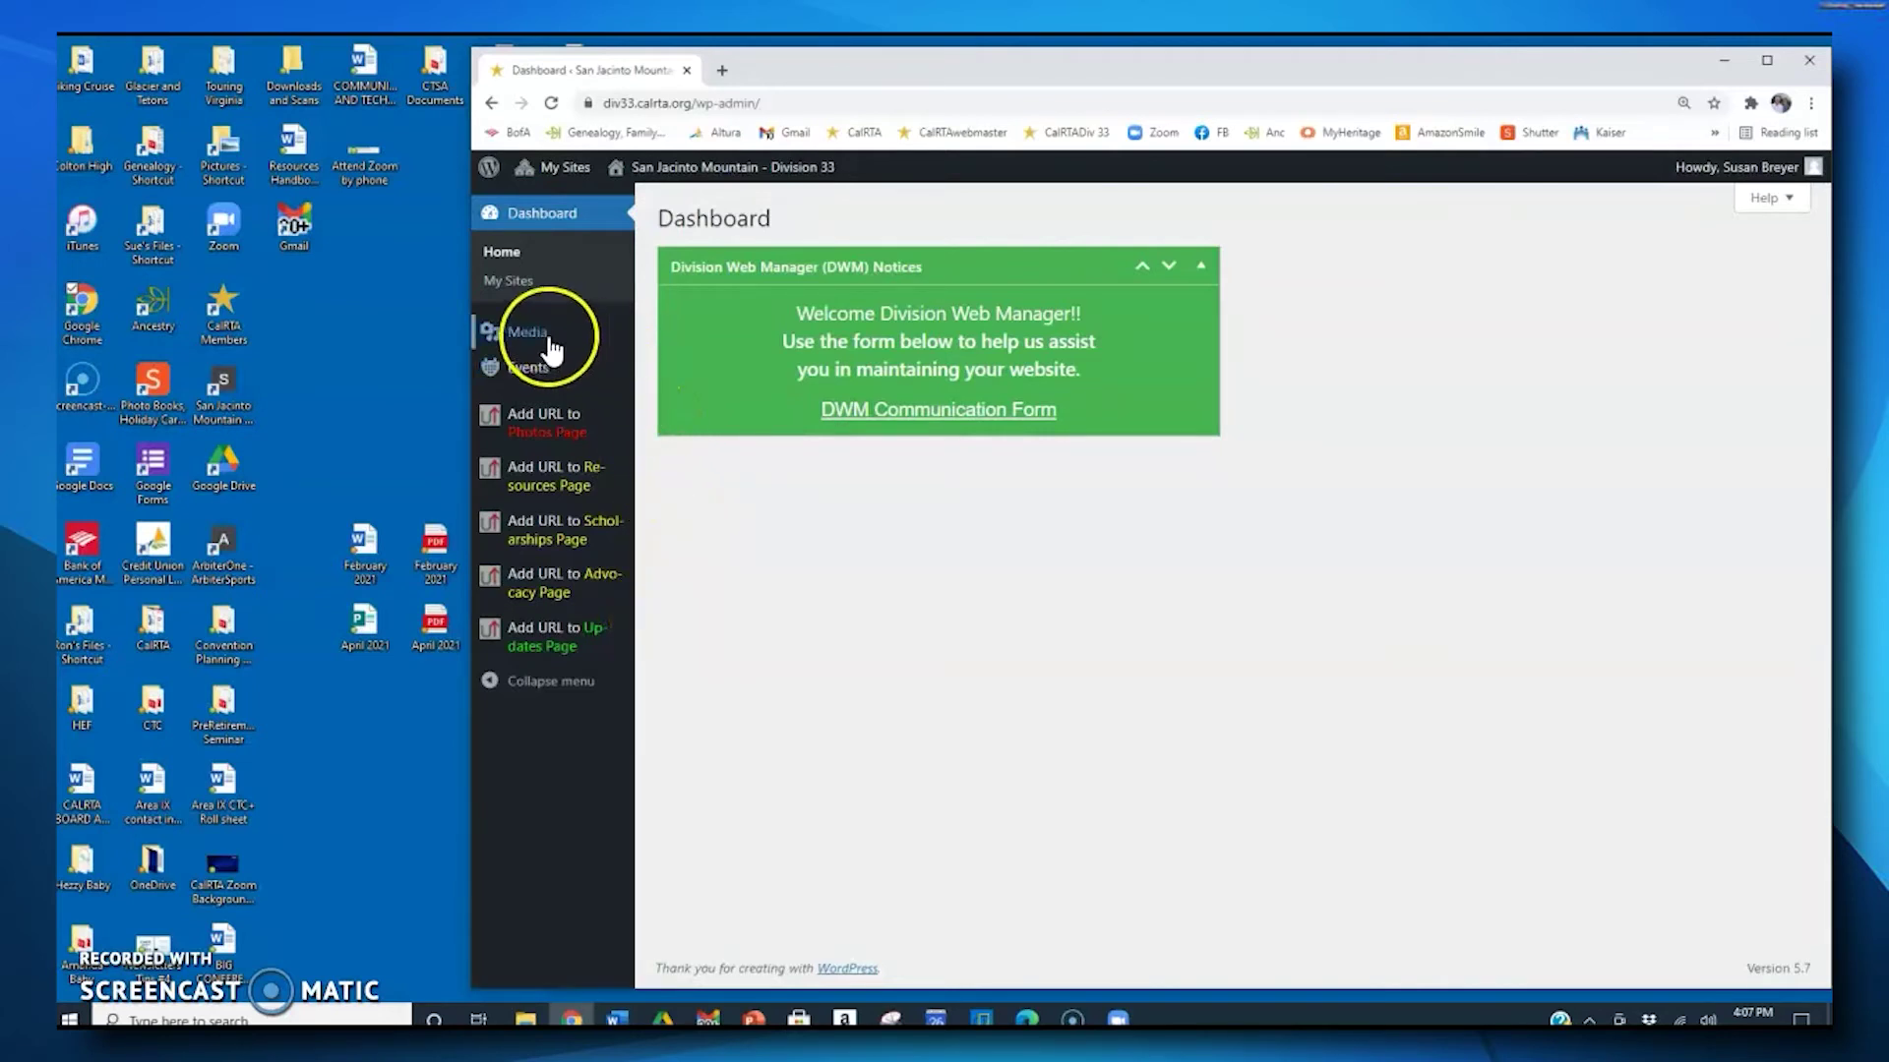
# Step: Open the site's Media Library and show the upload area for adding a new file
pyautogui.moveTo(502, 346)
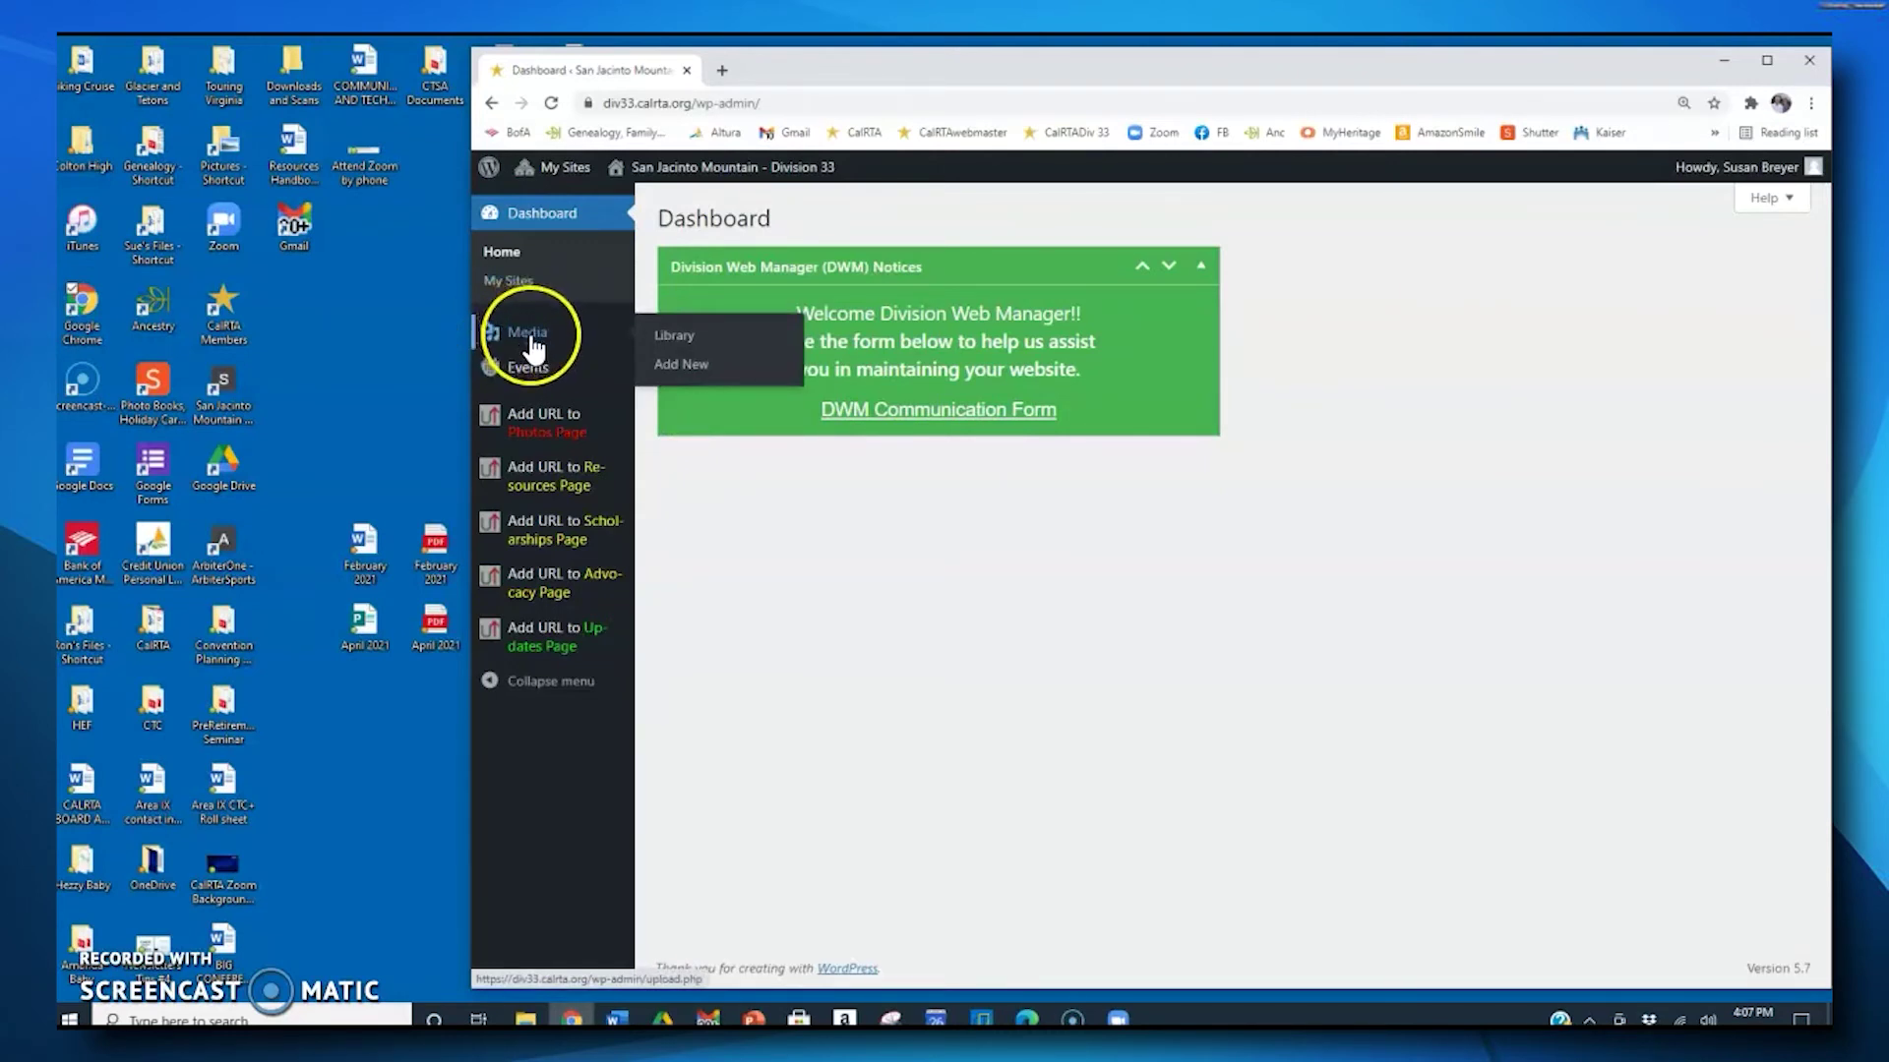
pyautogui.click(530, 340)
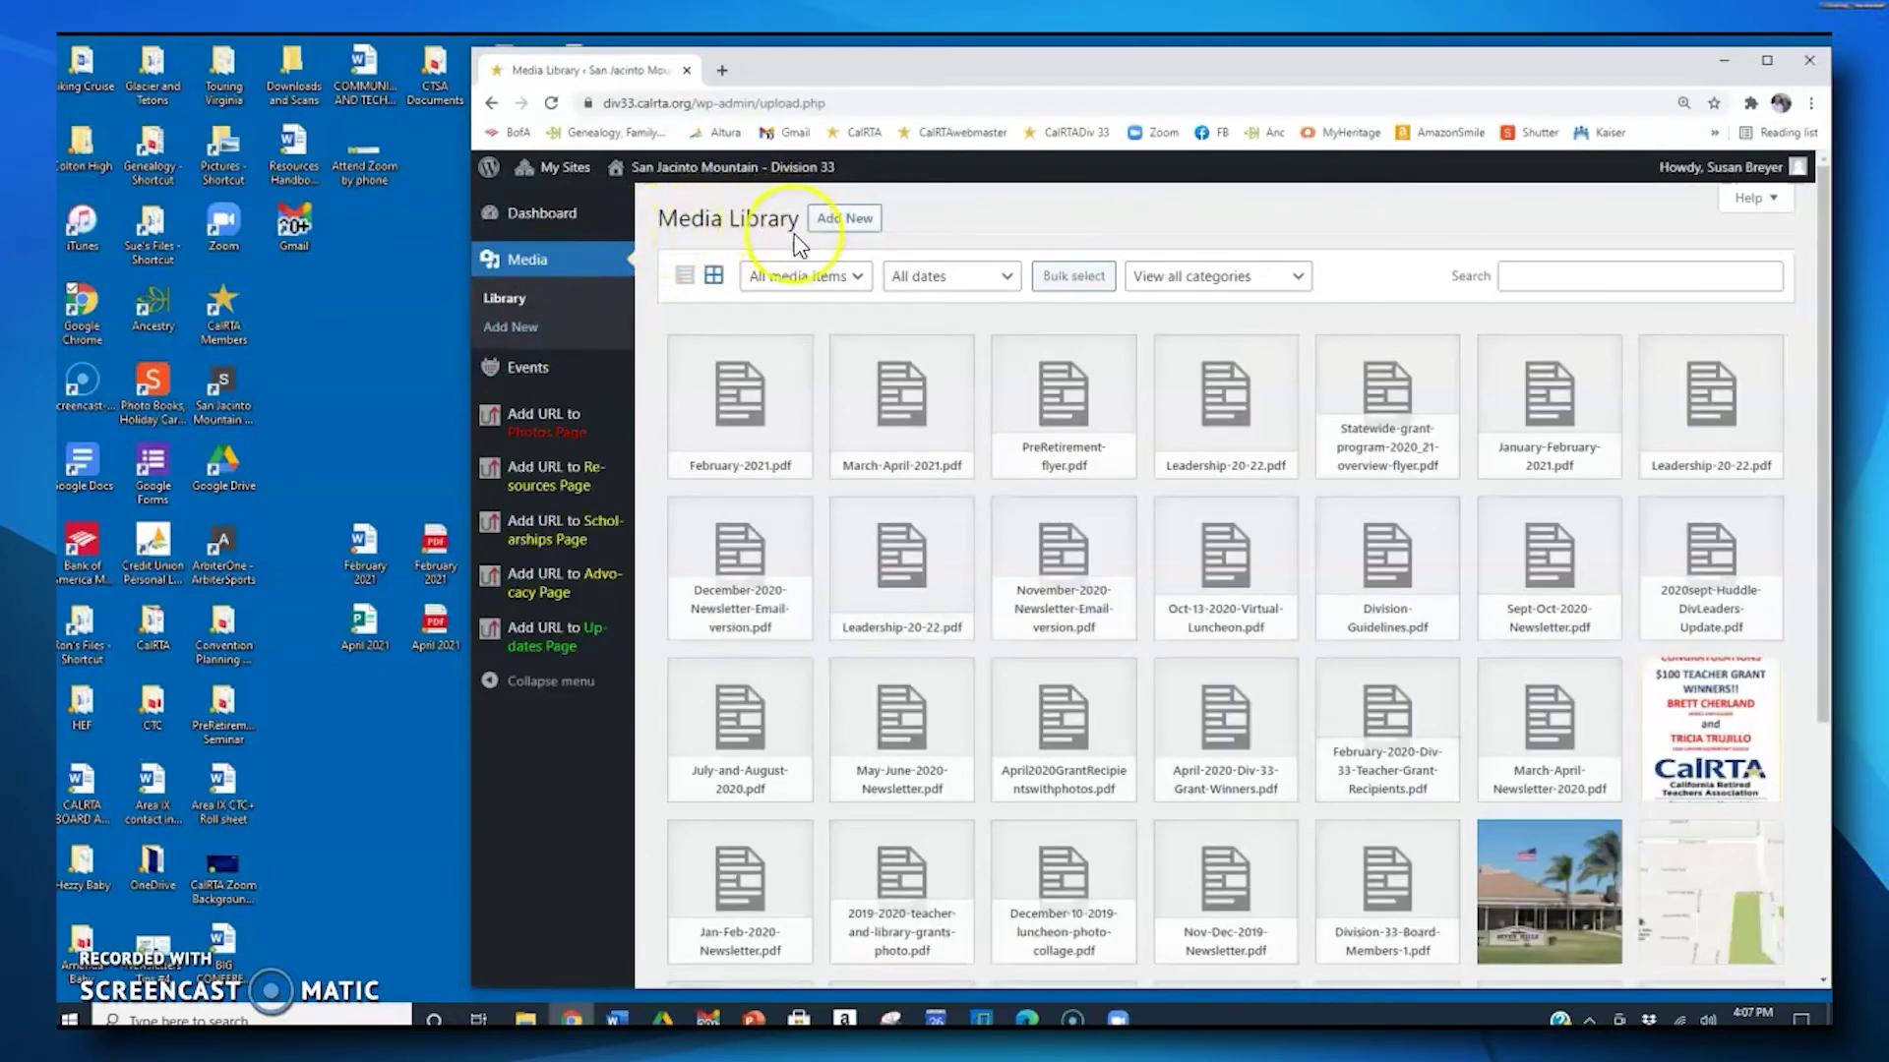
pyautogui.click(871, 228)
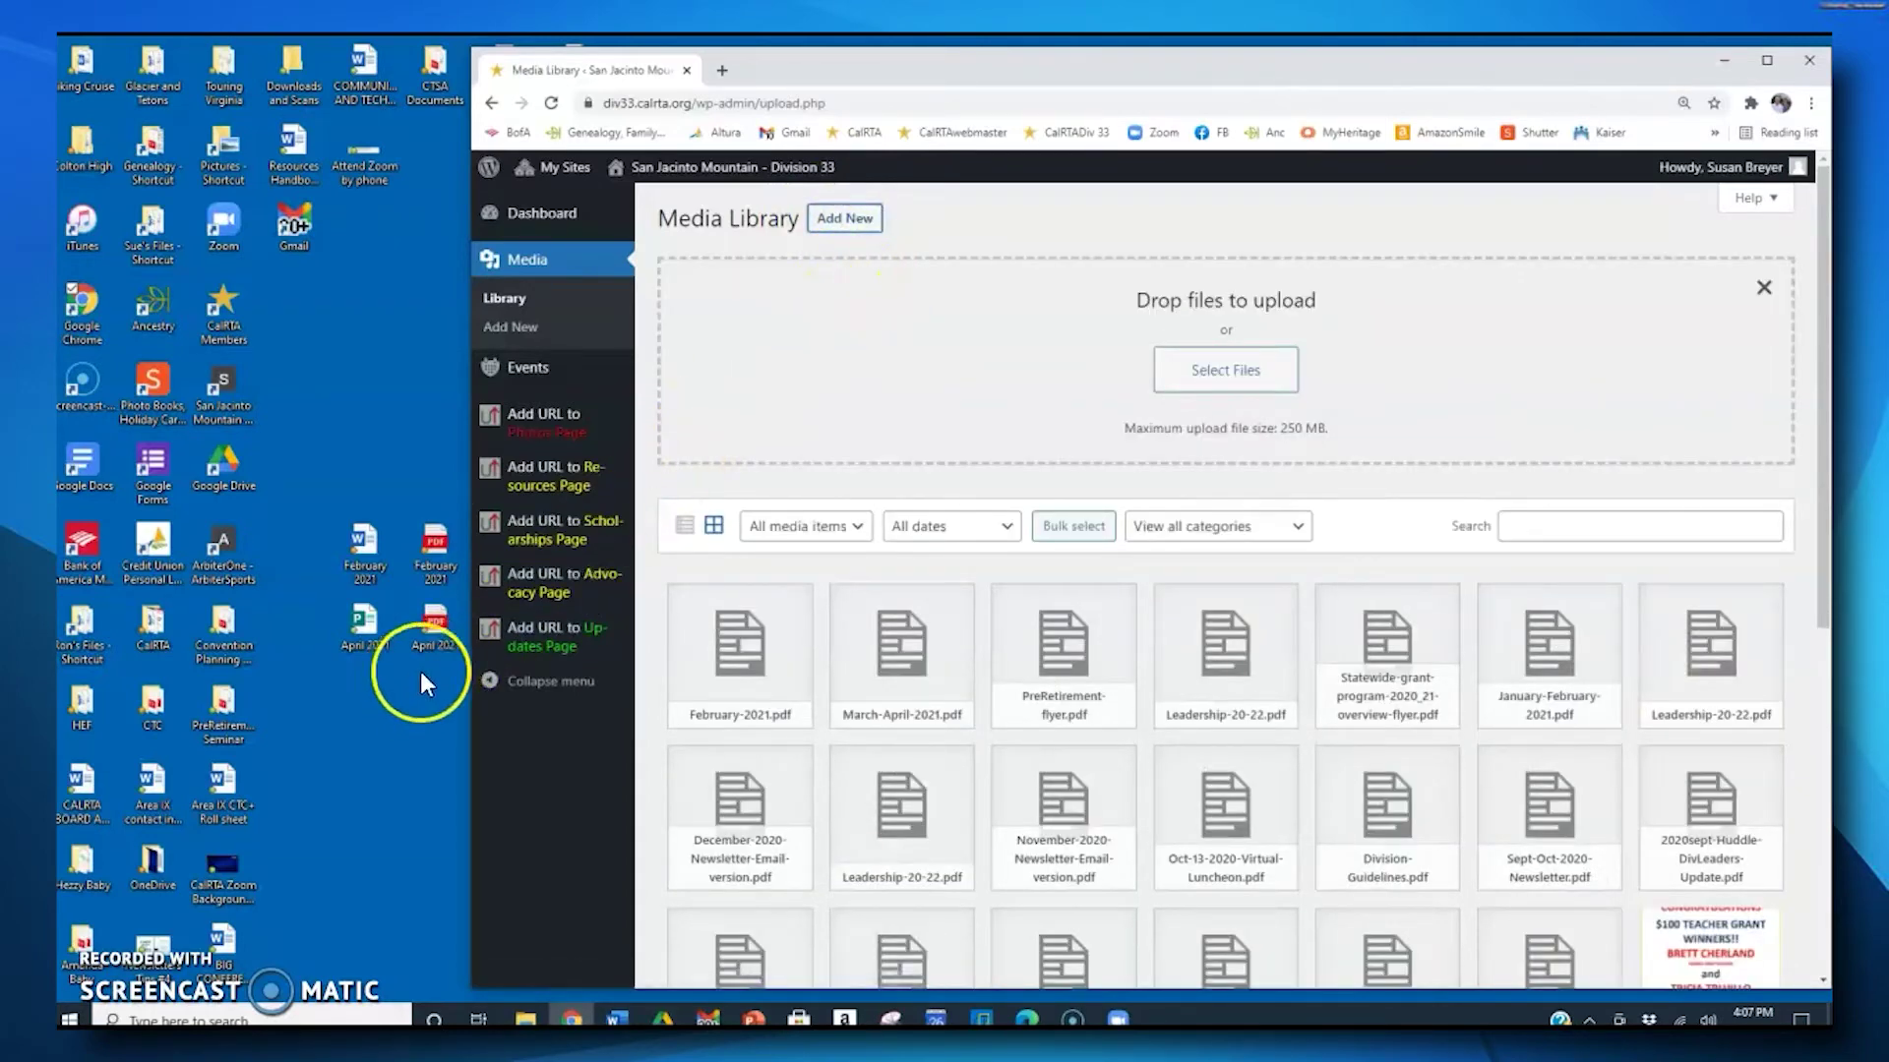
pyautogui.click(444, 626)
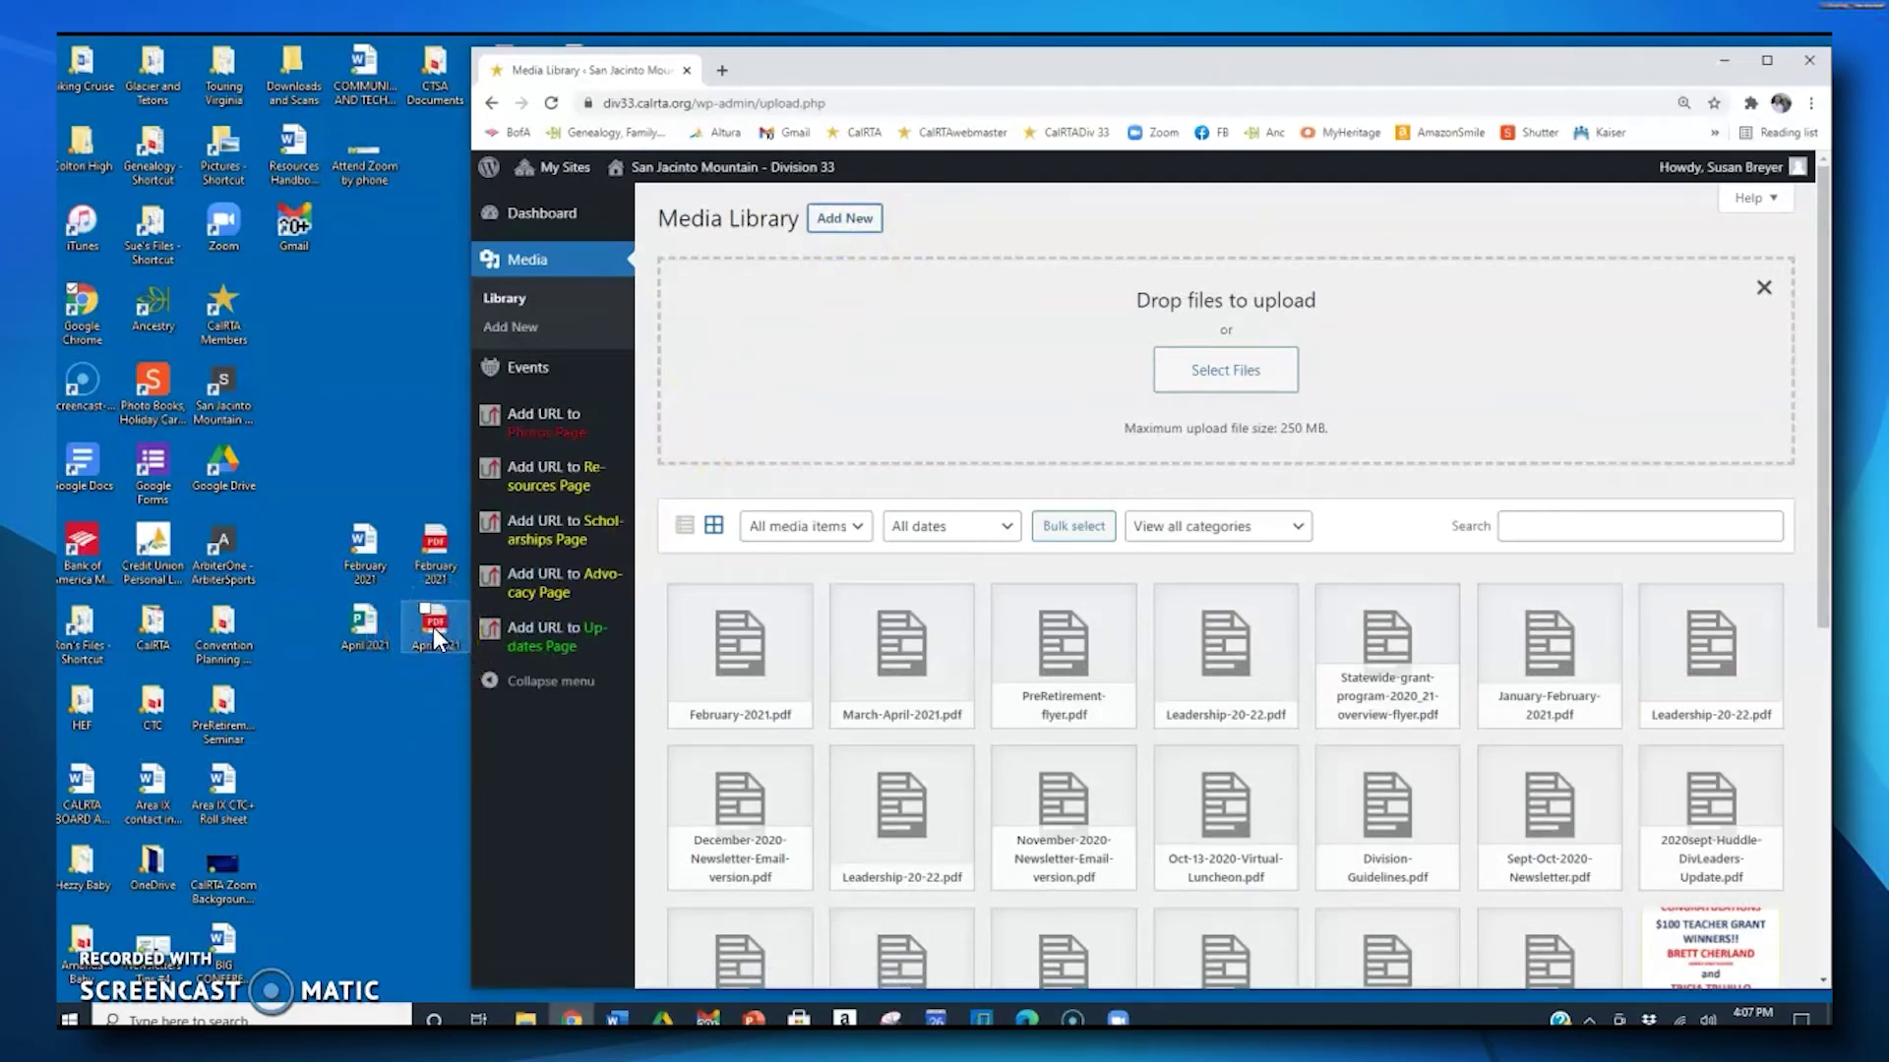
pyautogui.moveTo(433, 628); pyautogui.dragTo(716, 500)
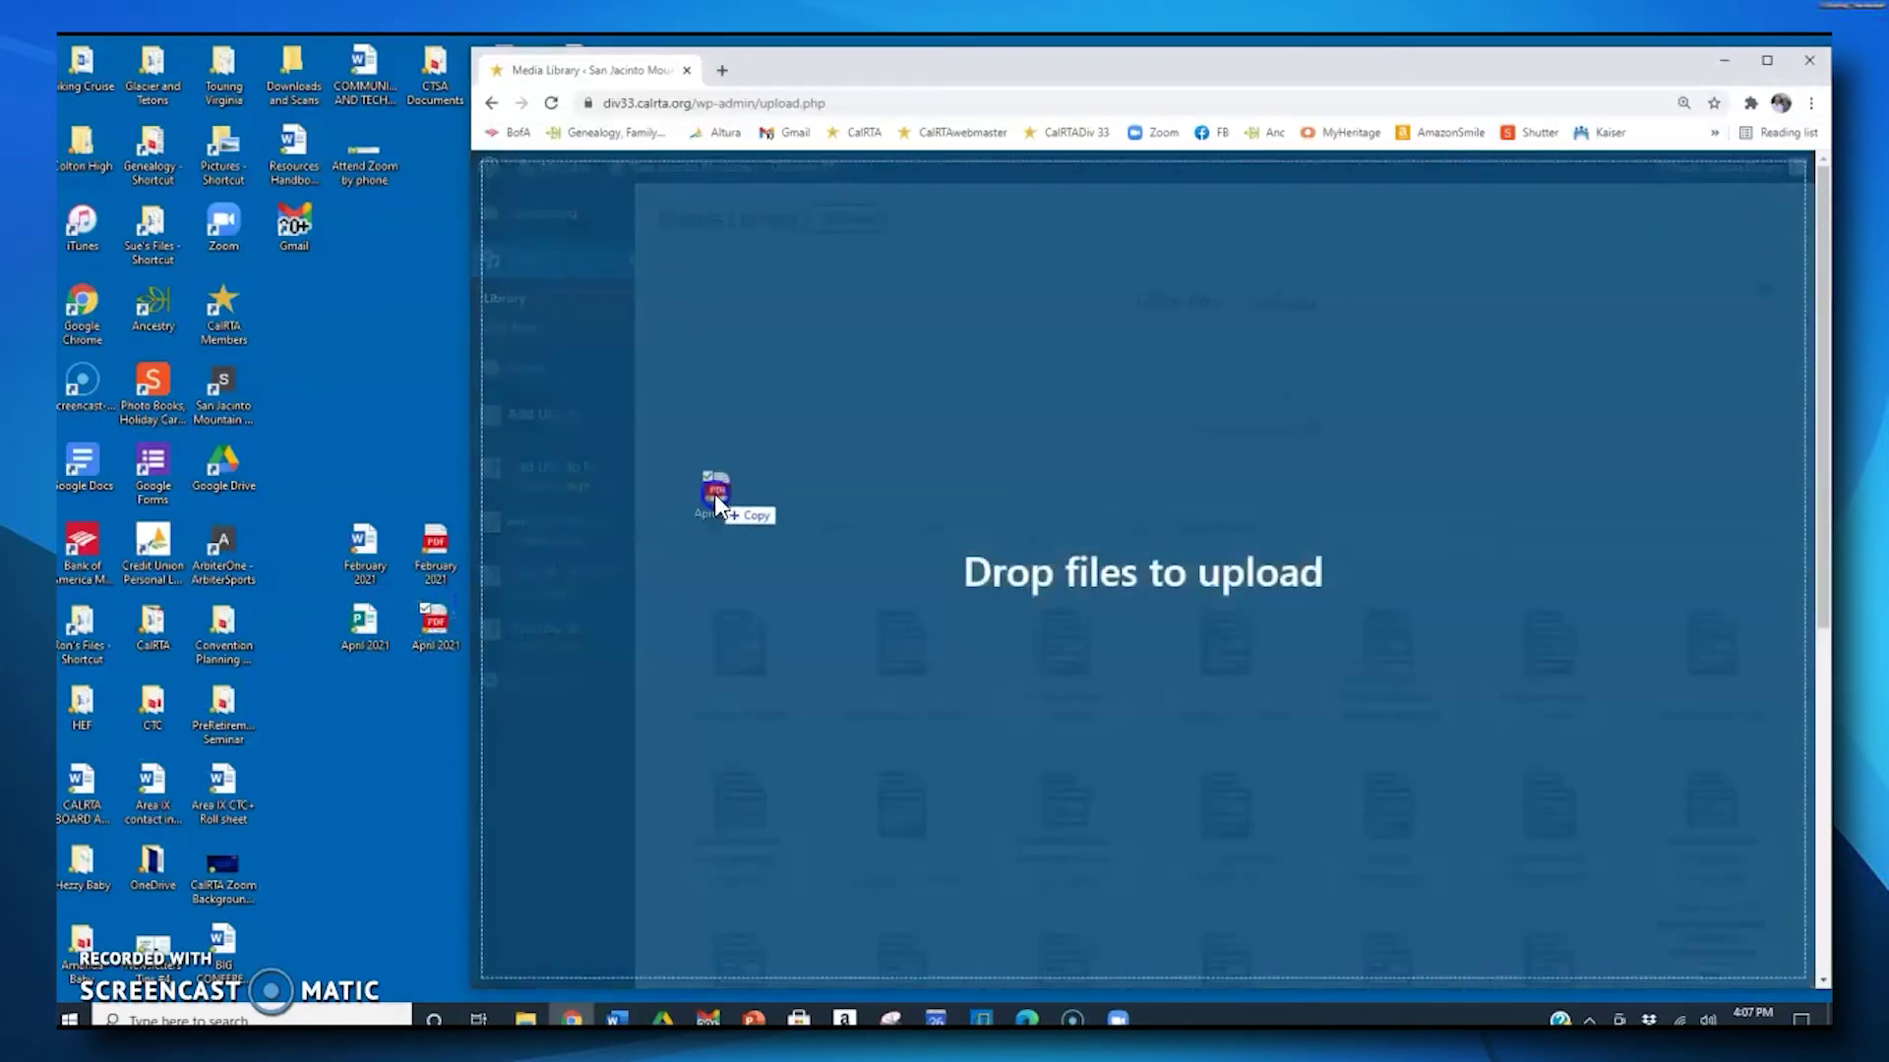
pyautogui.moveTo(1079, 547); pyautogui.dragTo(1097, 532)
pyautogui.moveTo(1076, 521); pyautogui.dragTo(432, 633)
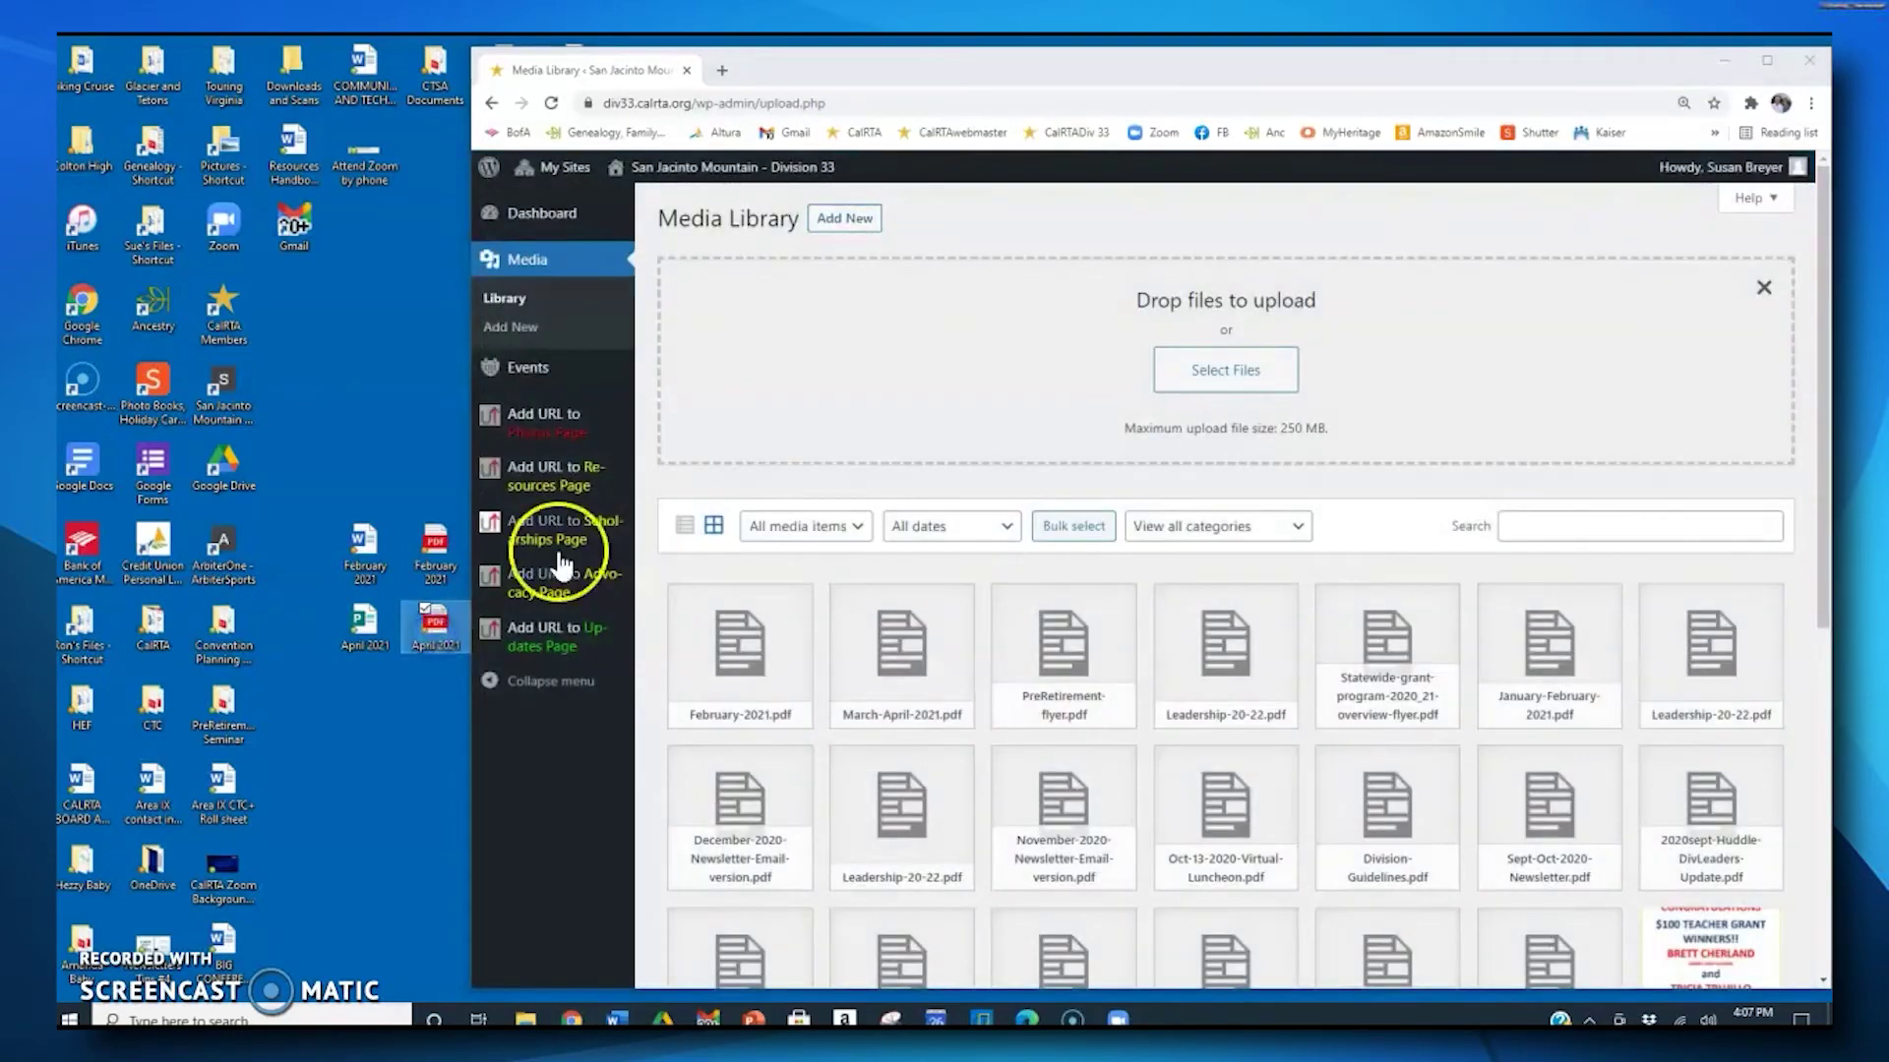
# Step: Upload the April 2021 PDF from the Desktop by selecting it in the file chooser
pyautogui.click(1238, 373)
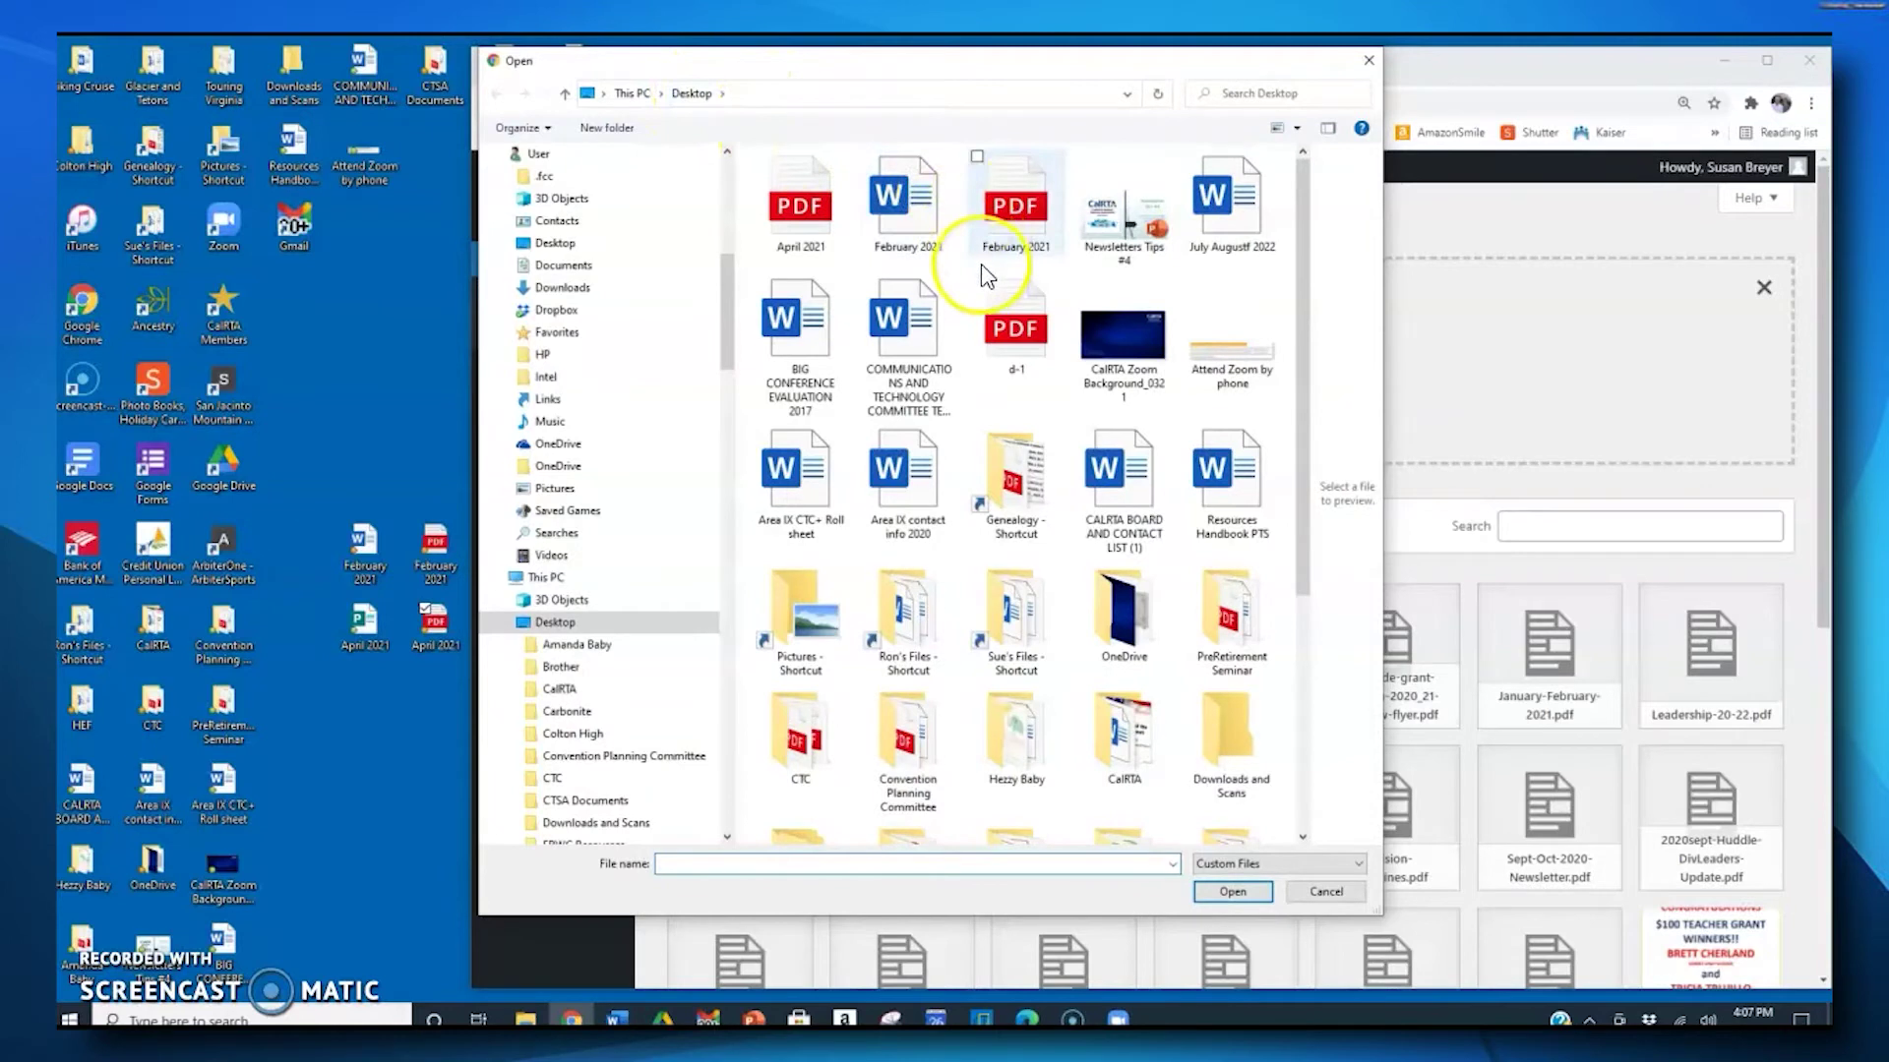
pyautogui.click(808, 223)
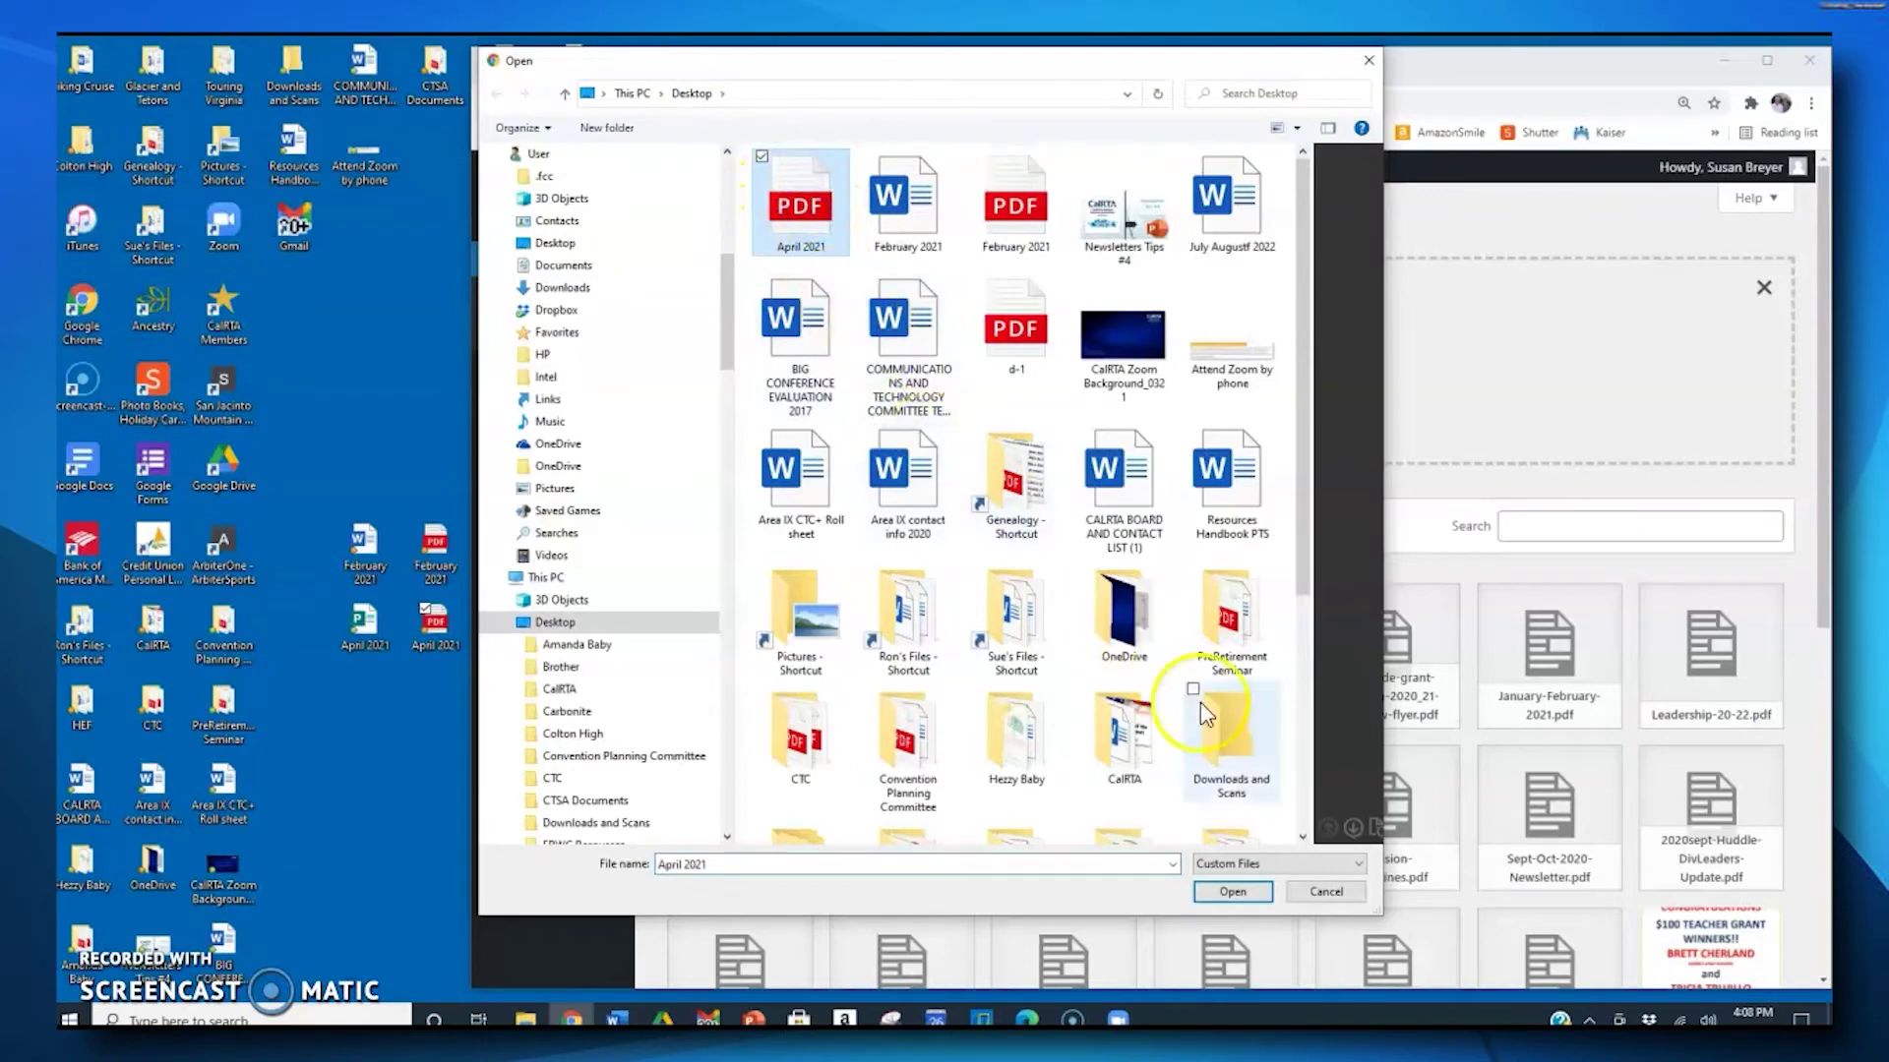
pyautogui.click(1232, 892)
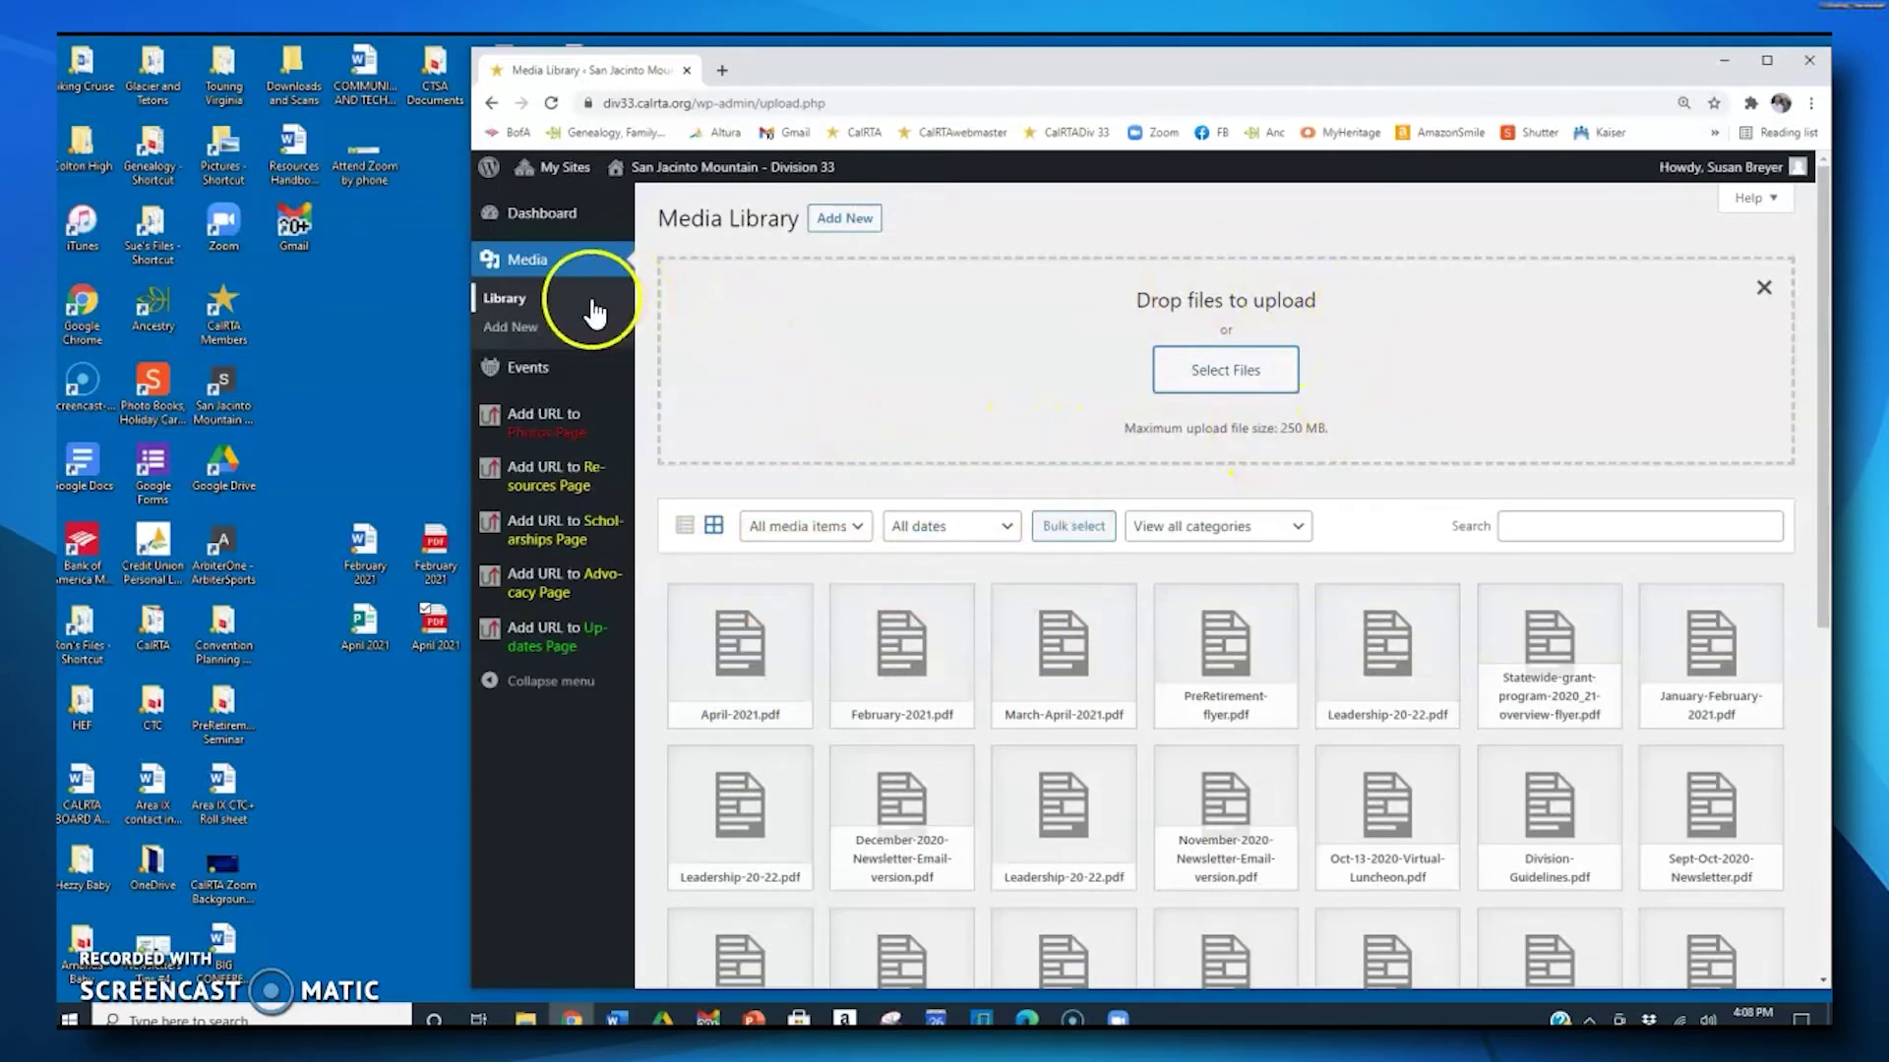
# Step: Assign the uploaded April-2021.pdf to the Newsletters category and close its attachment details
pyautogui.click(513, 311)
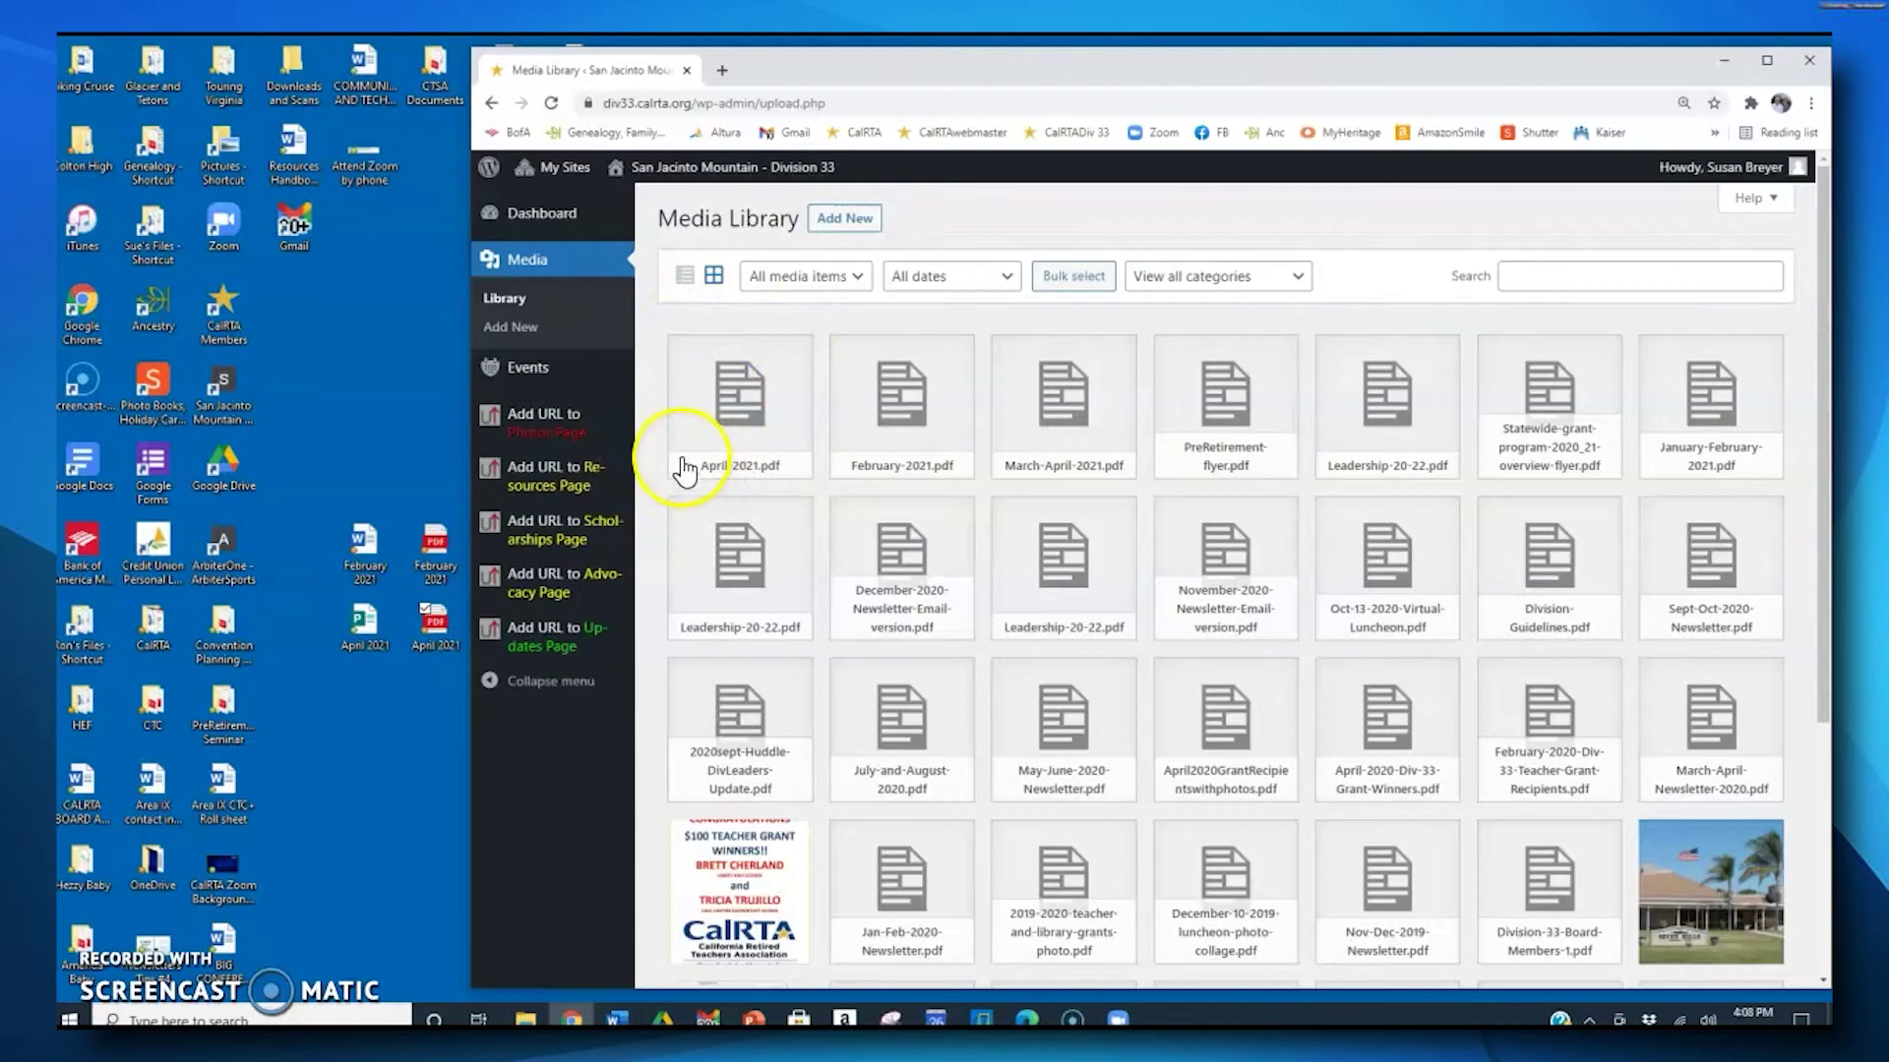
pyautogui.click(757, 406)
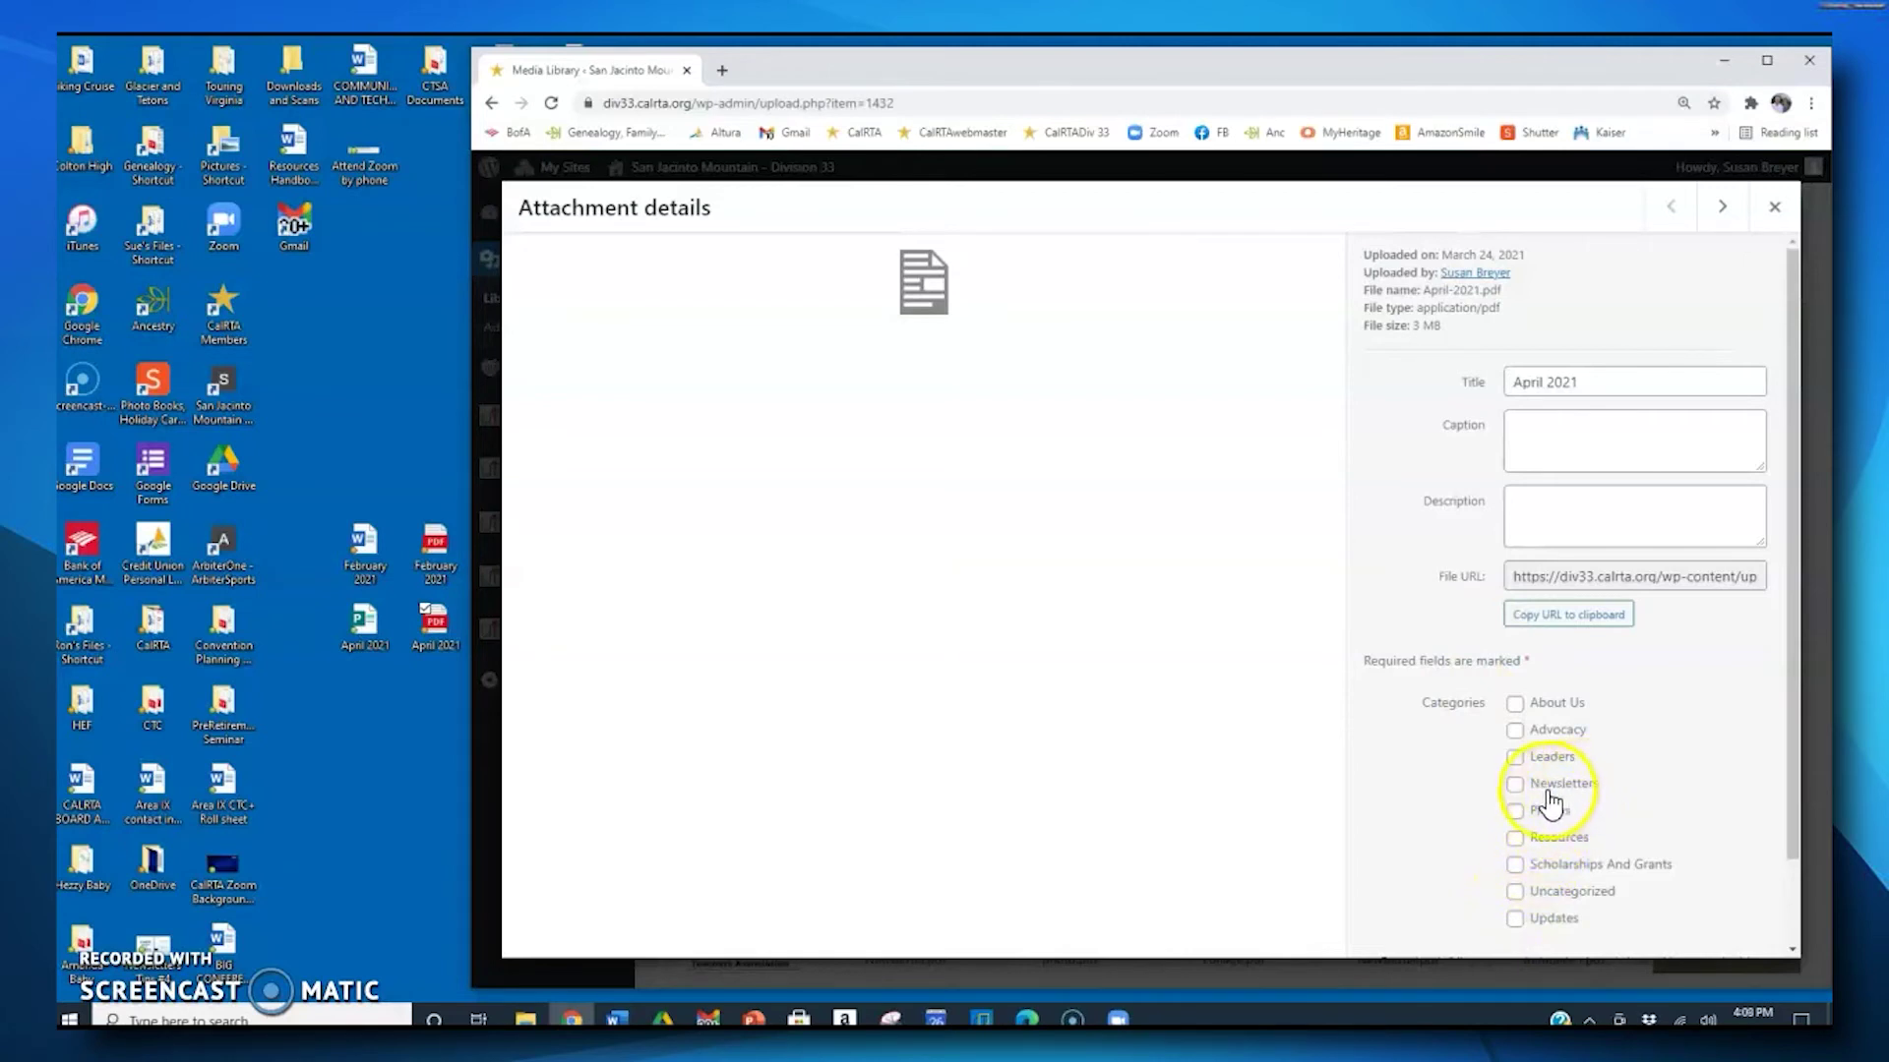
pyautogui.click(1517, 786)
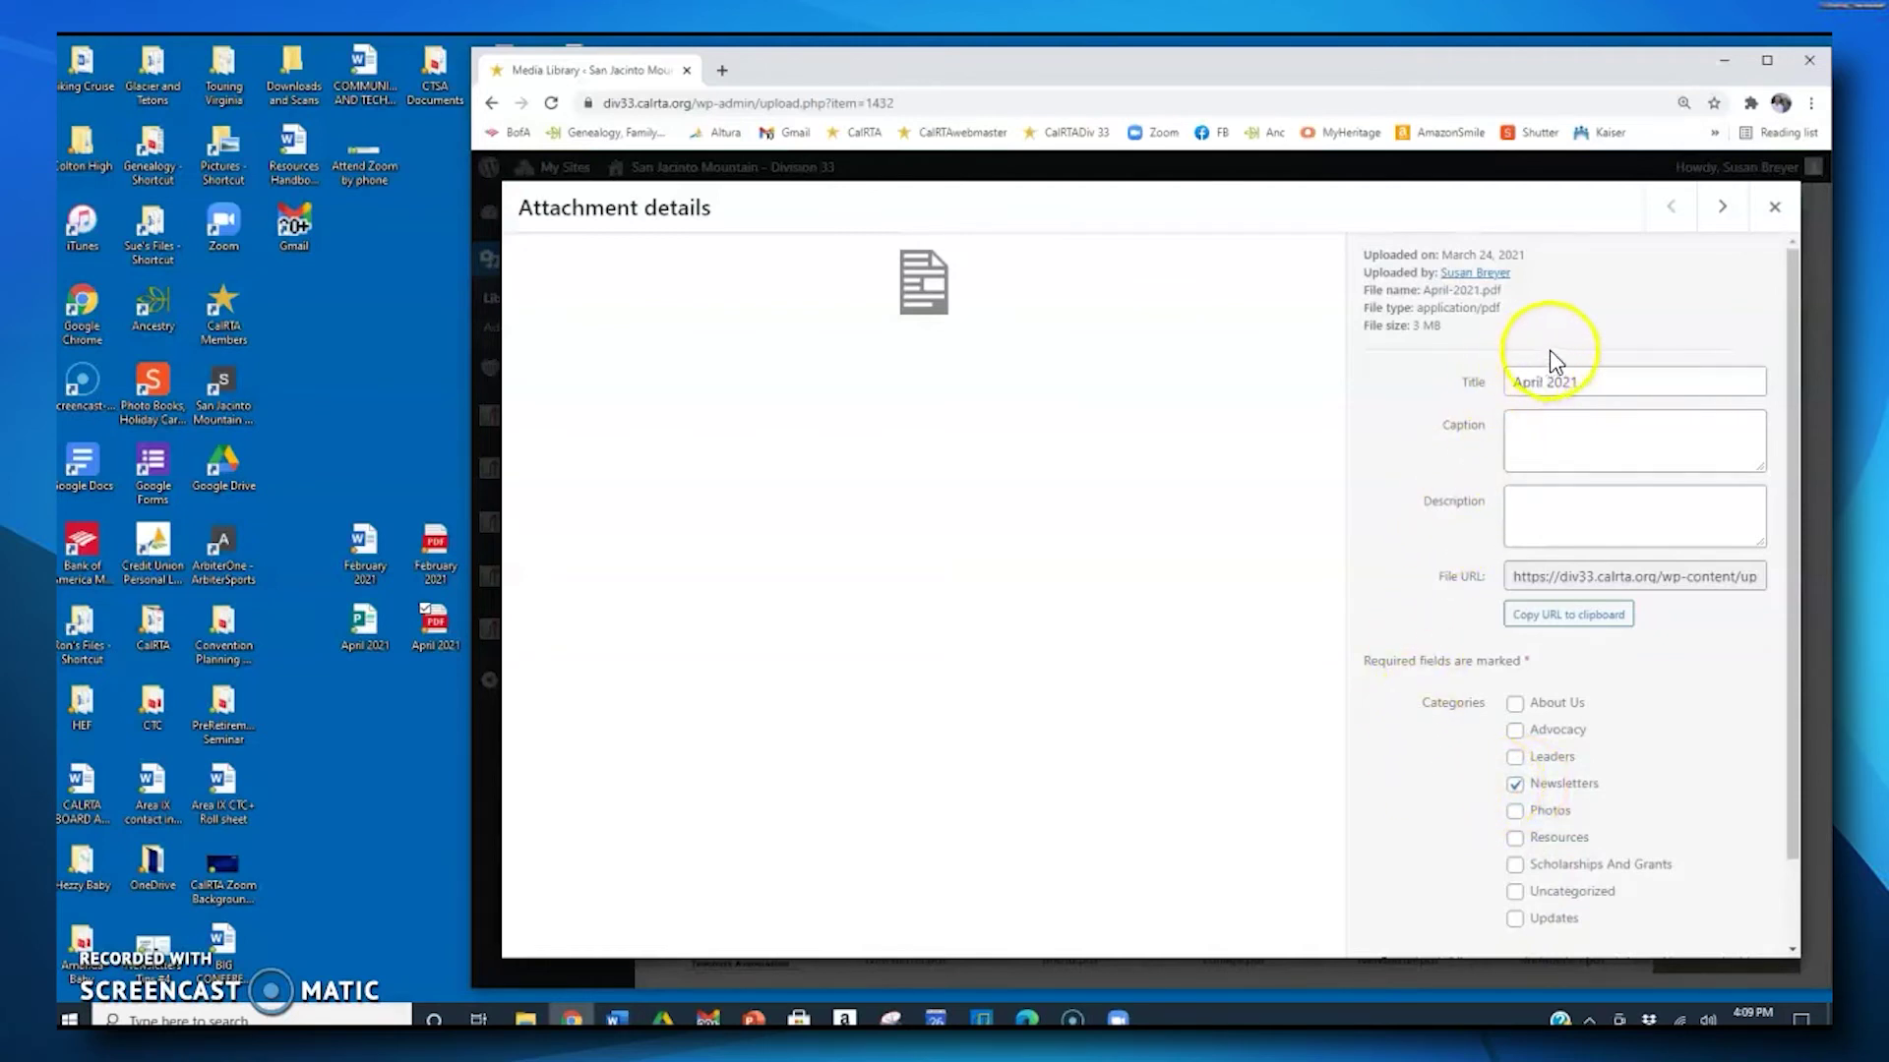
pyautogui.click(1775, 212)
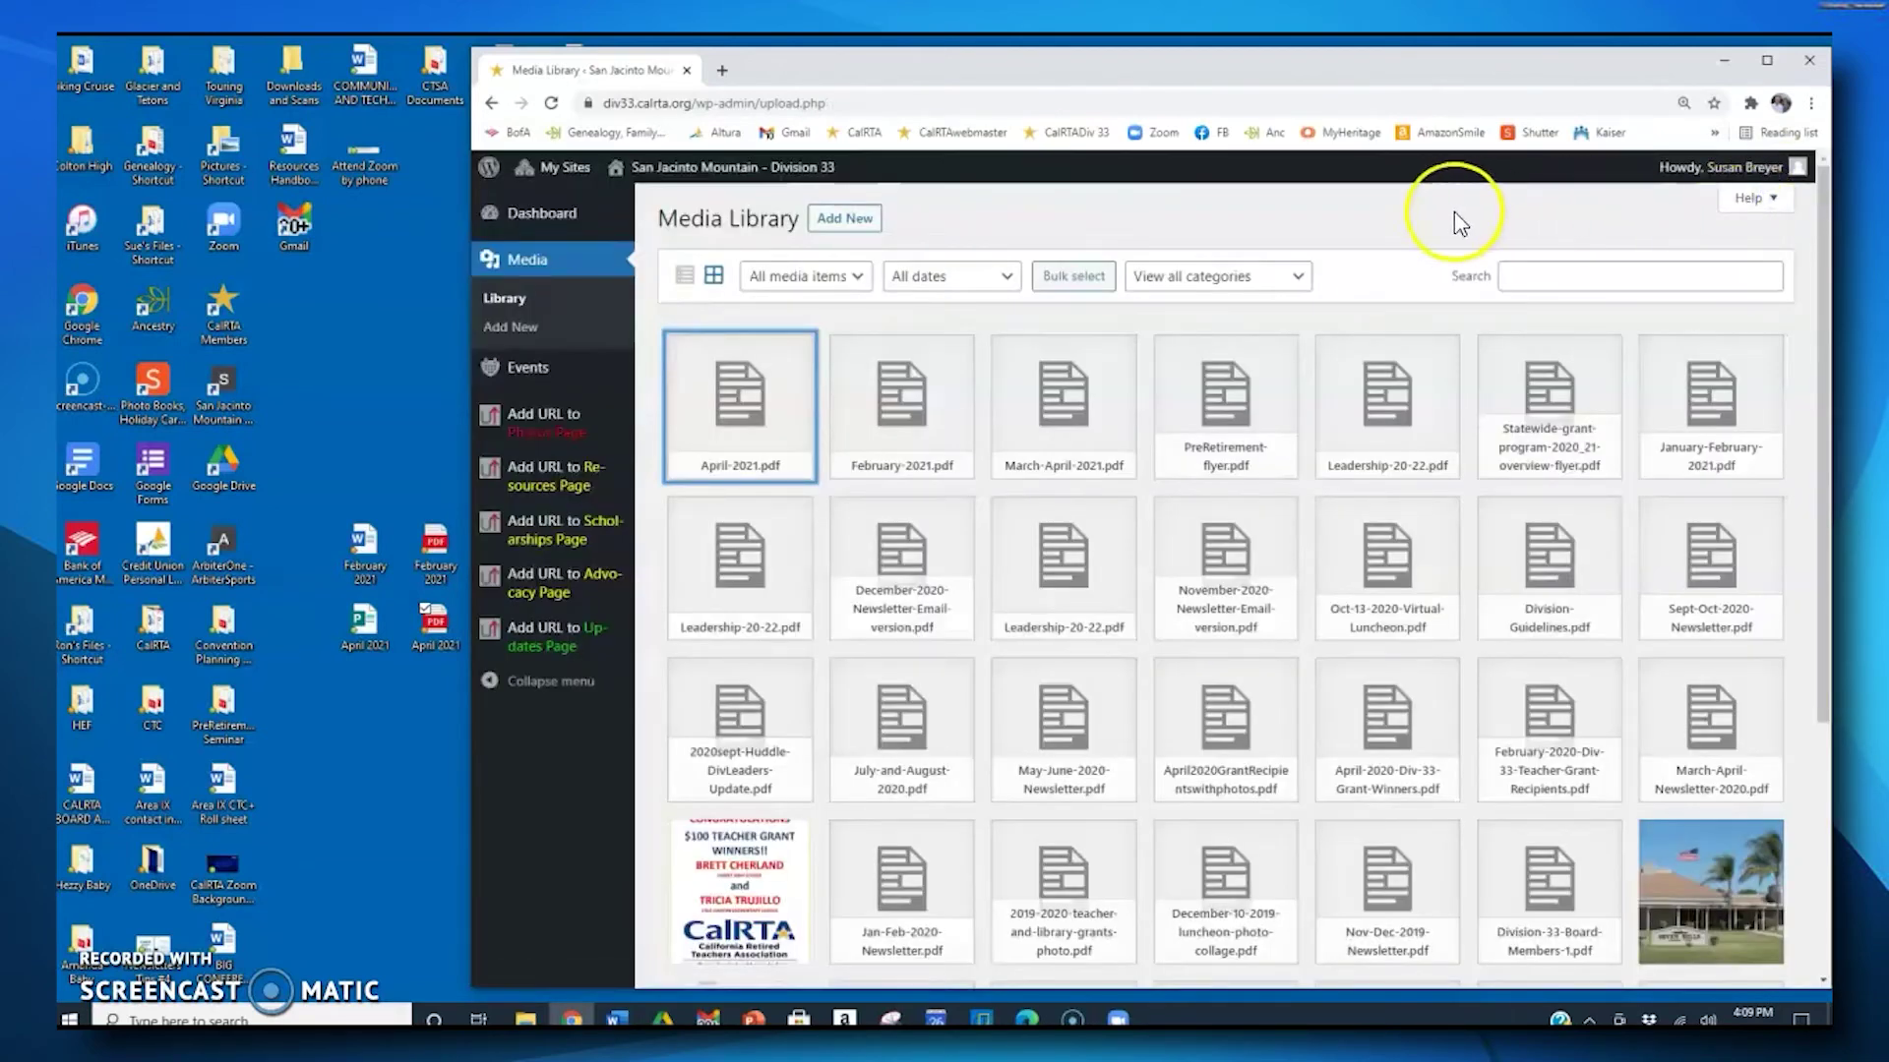
# Step: Visit the Division 33 website, view the April 2021 newsletter from its newsletter list, and return to the home page
pyautogui.moveTo(817, 192)
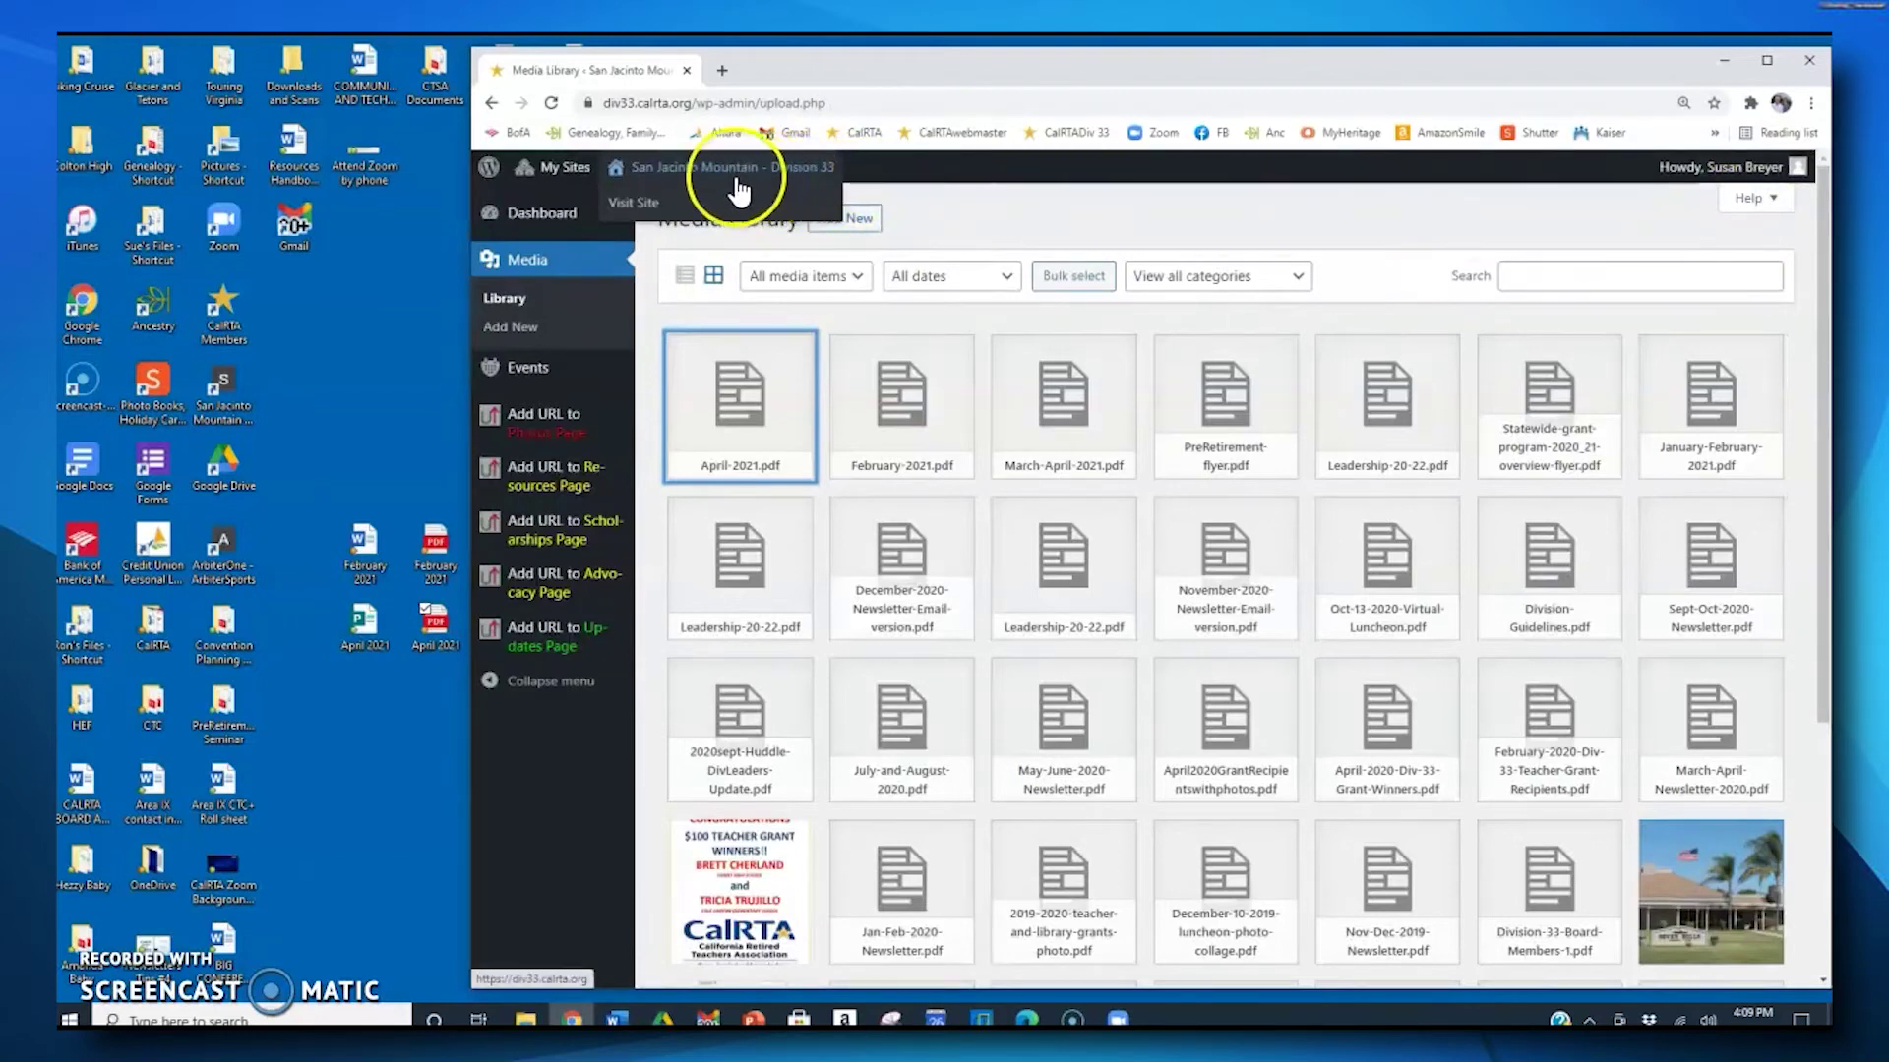
pyautogui.click(632, 204)
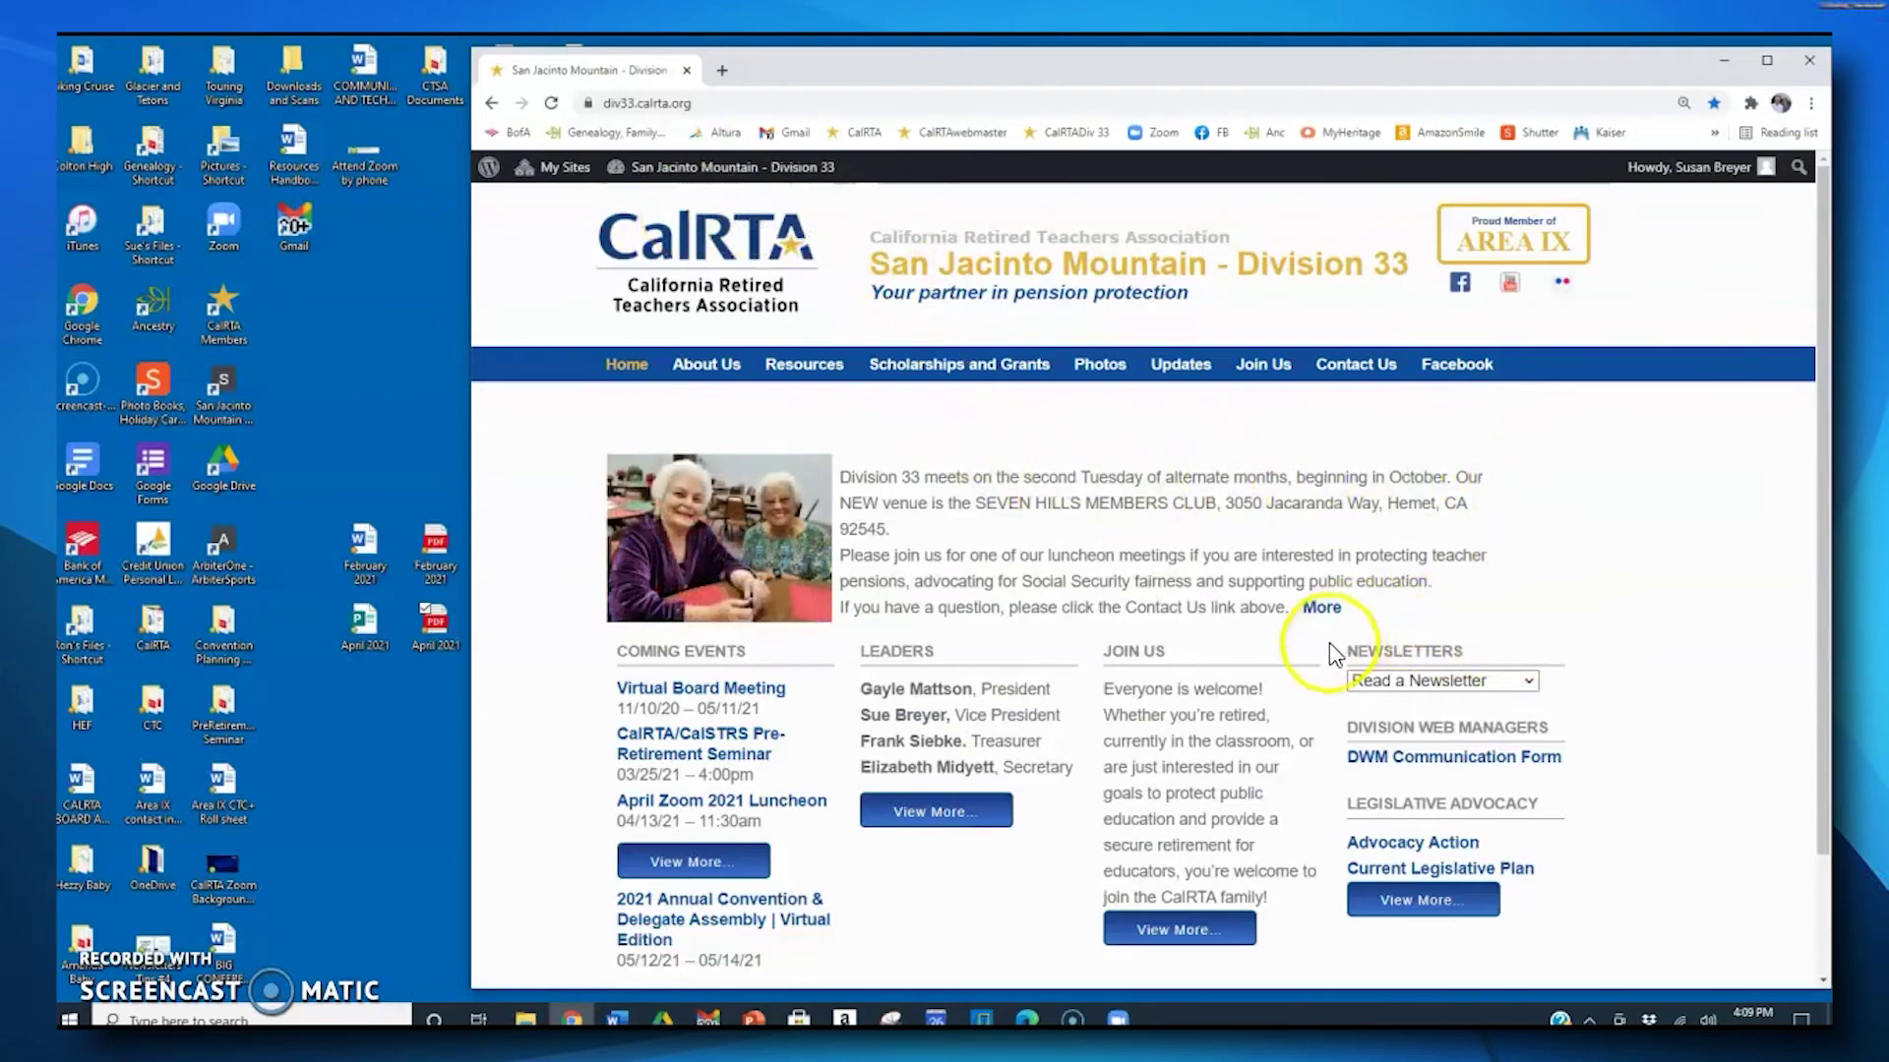
pyautogui.click(1532, 681)
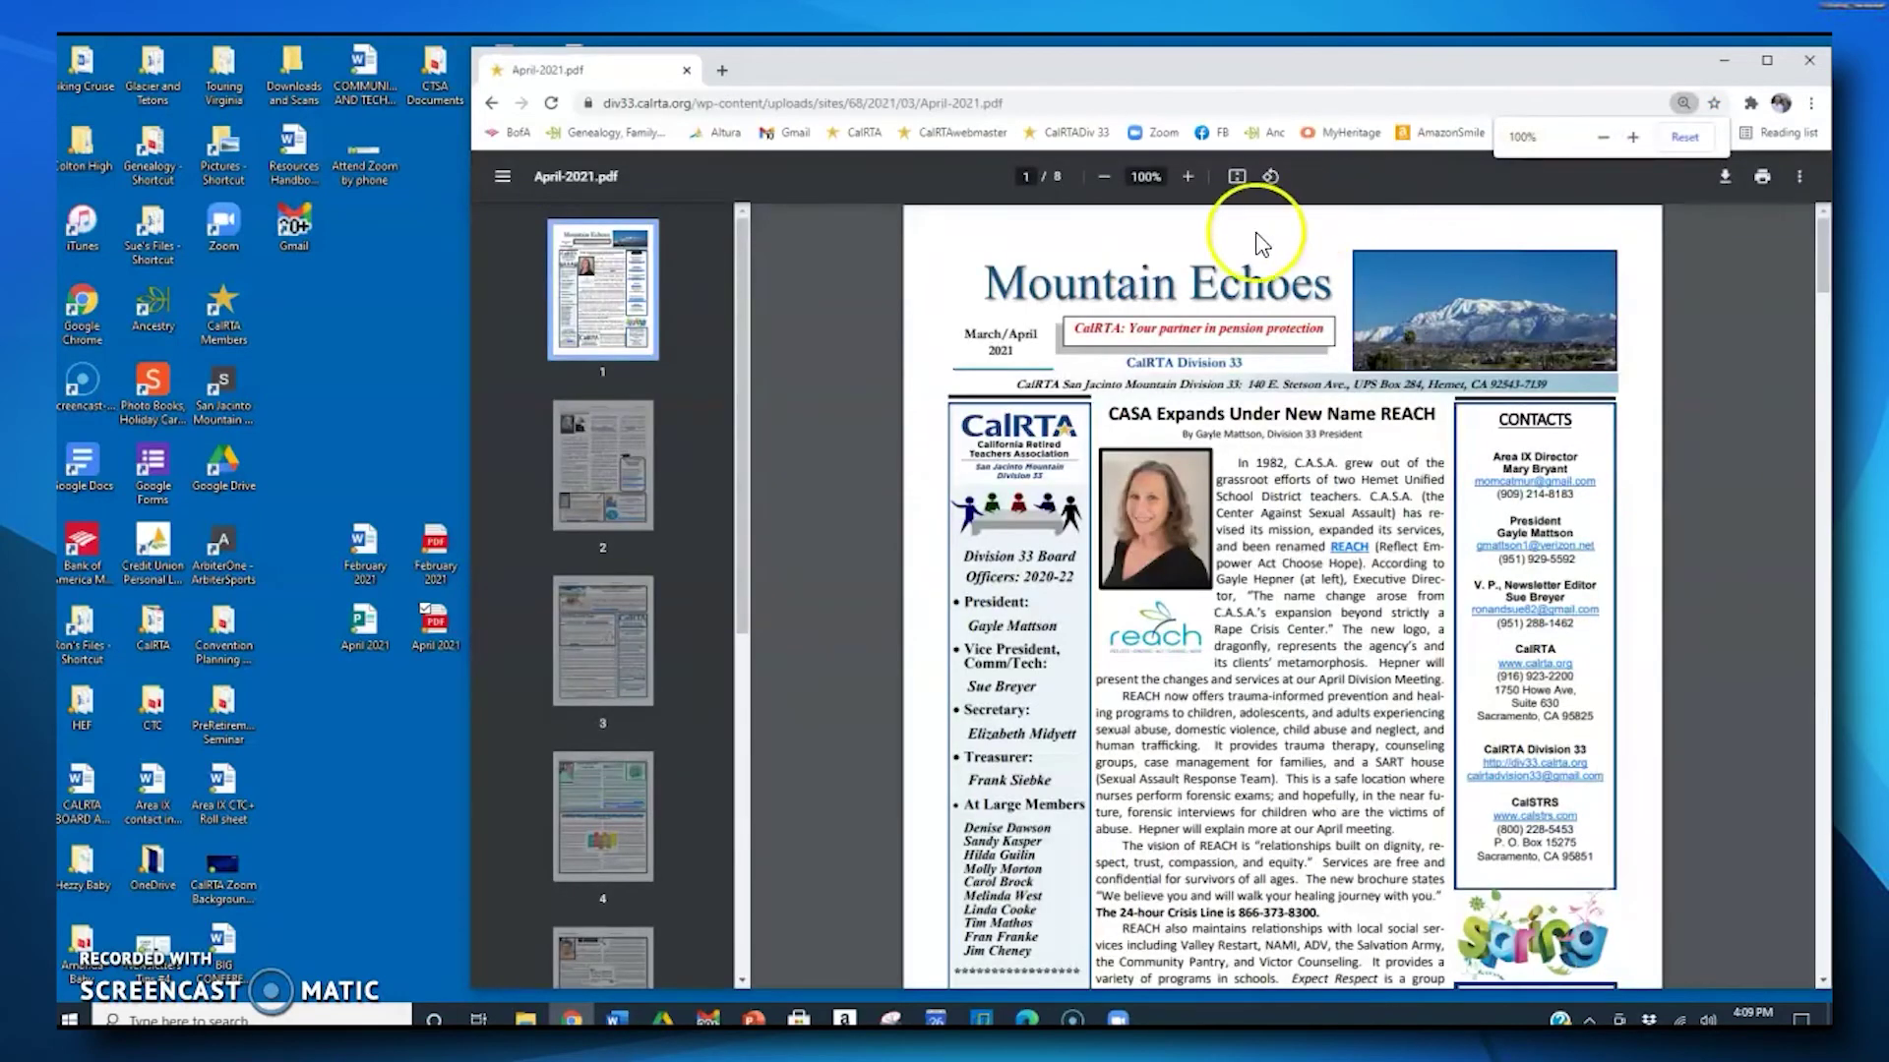
pyautogui.scroll(-6, 1230, 379)
pyautogui.click(641, 324)
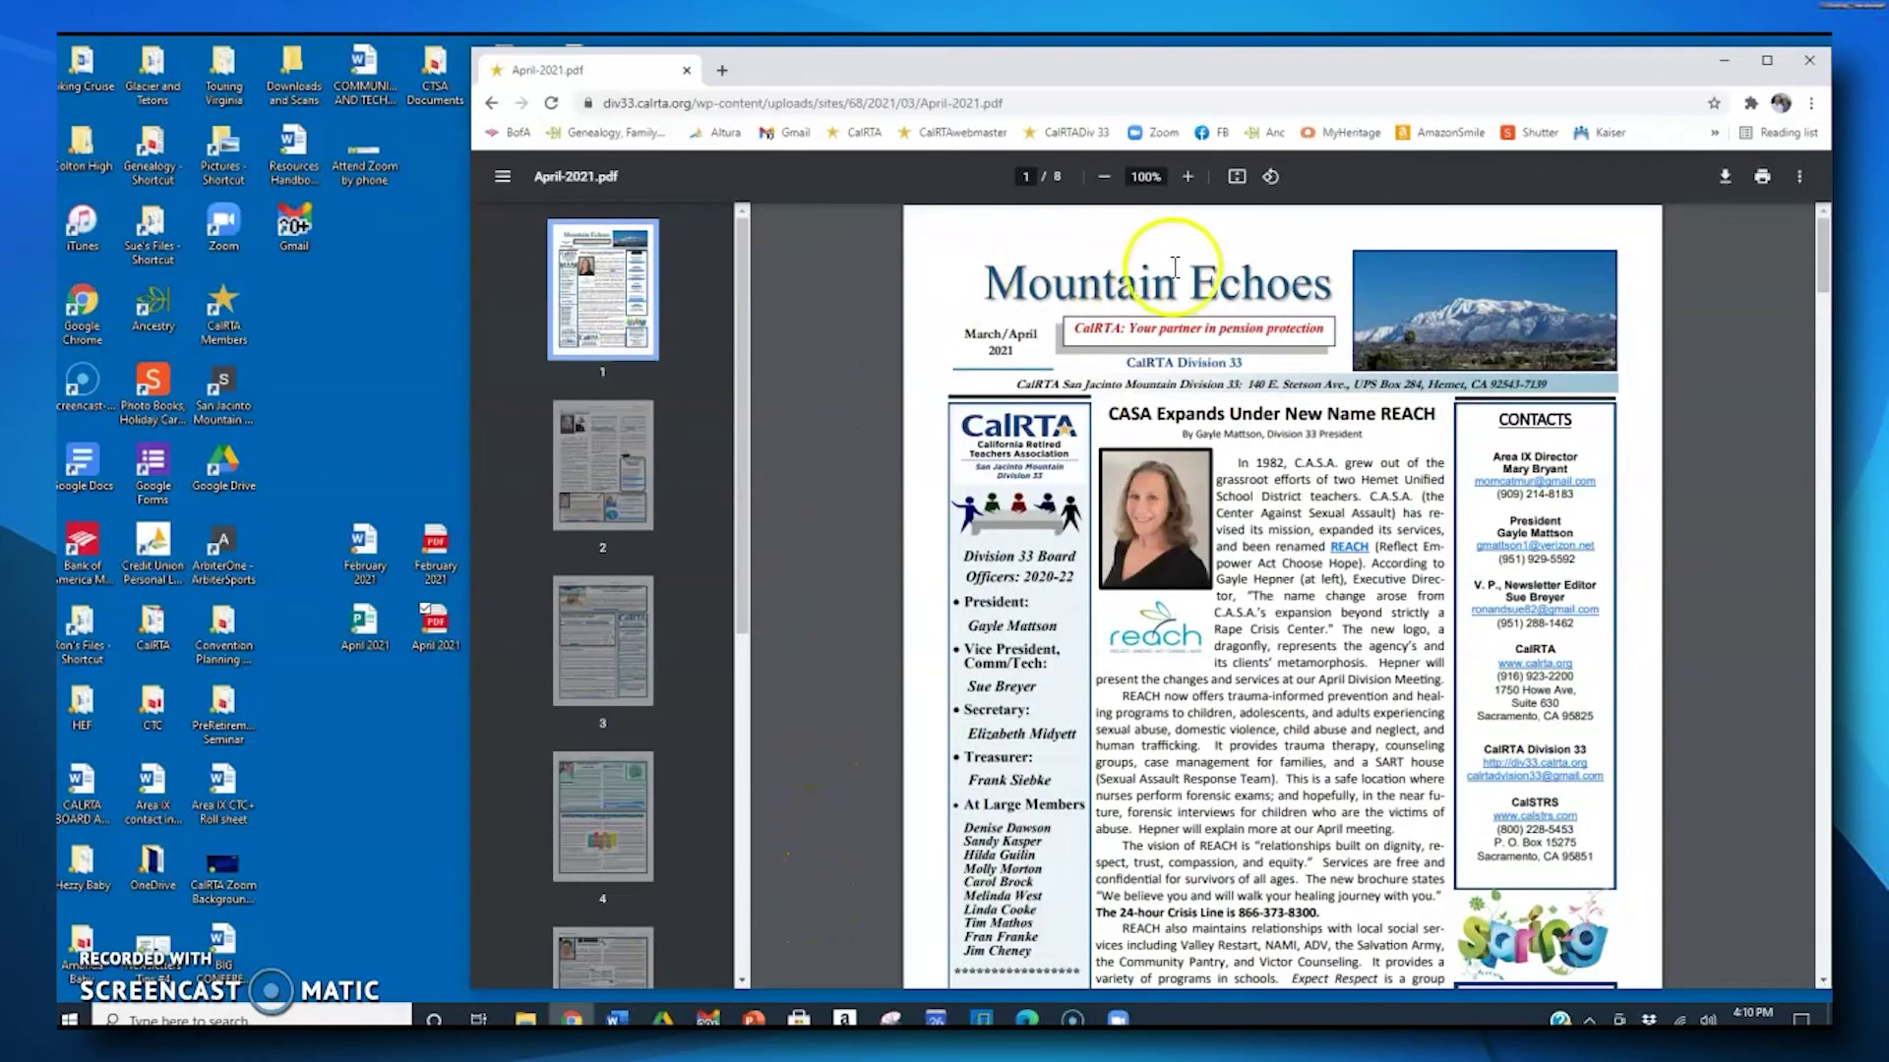
pyautogui.click(491, 102)
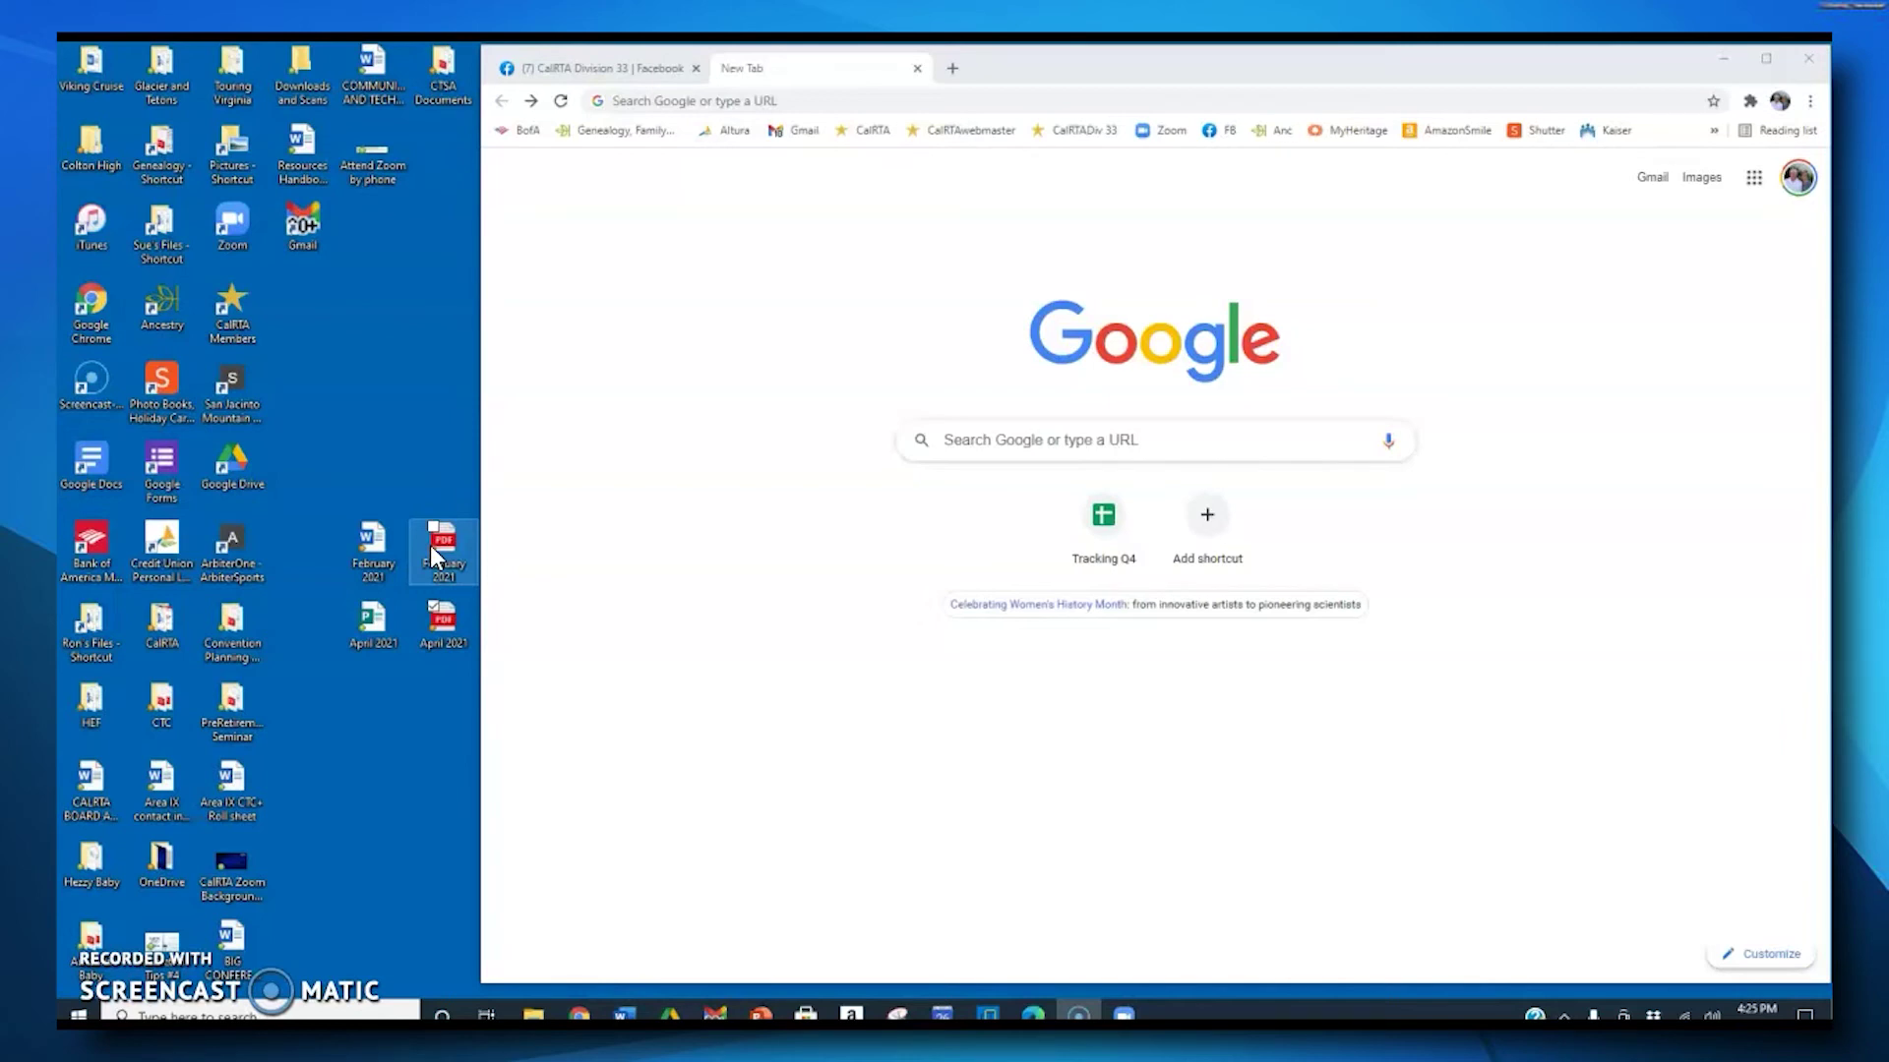
# Step: Open Google Drive from the browser's Google apps and display the recent files
pyautogui.moveTo(433, 558); pyautogui.dragTo(417, 538)
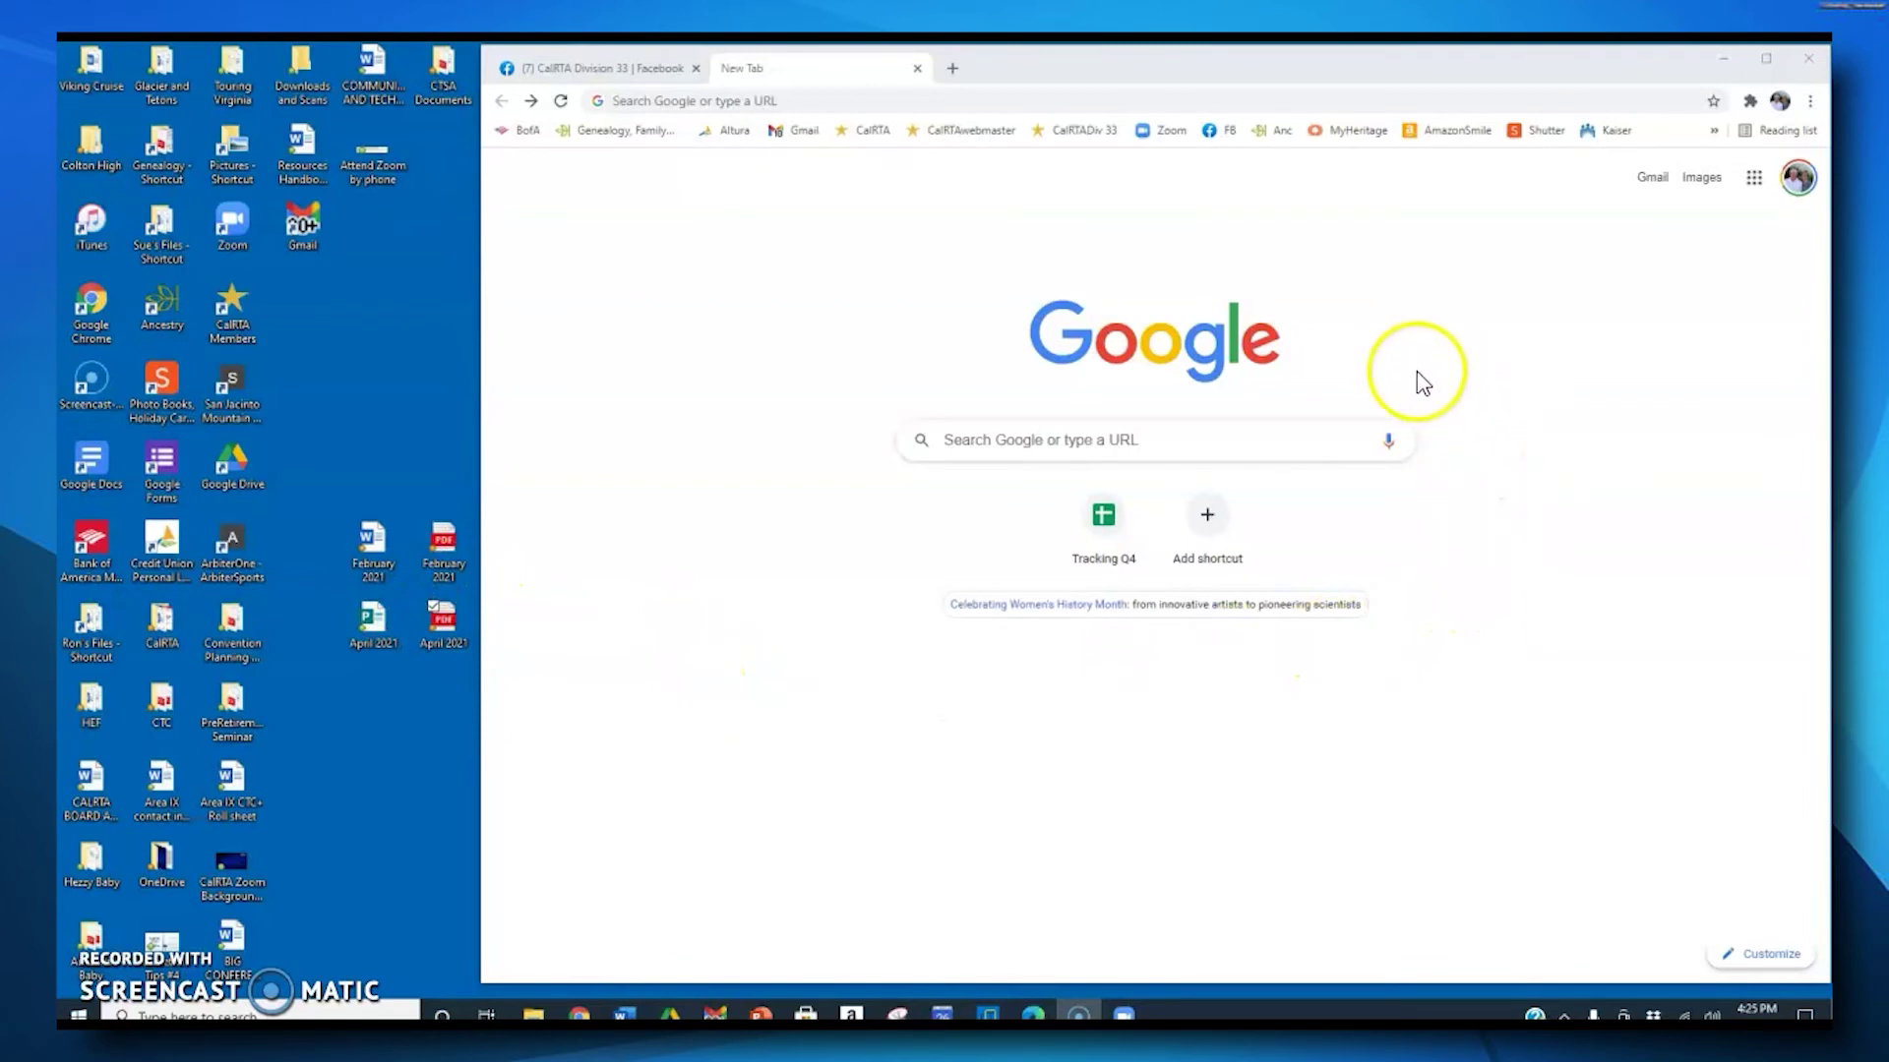
pyautogui.click(1755, 183)
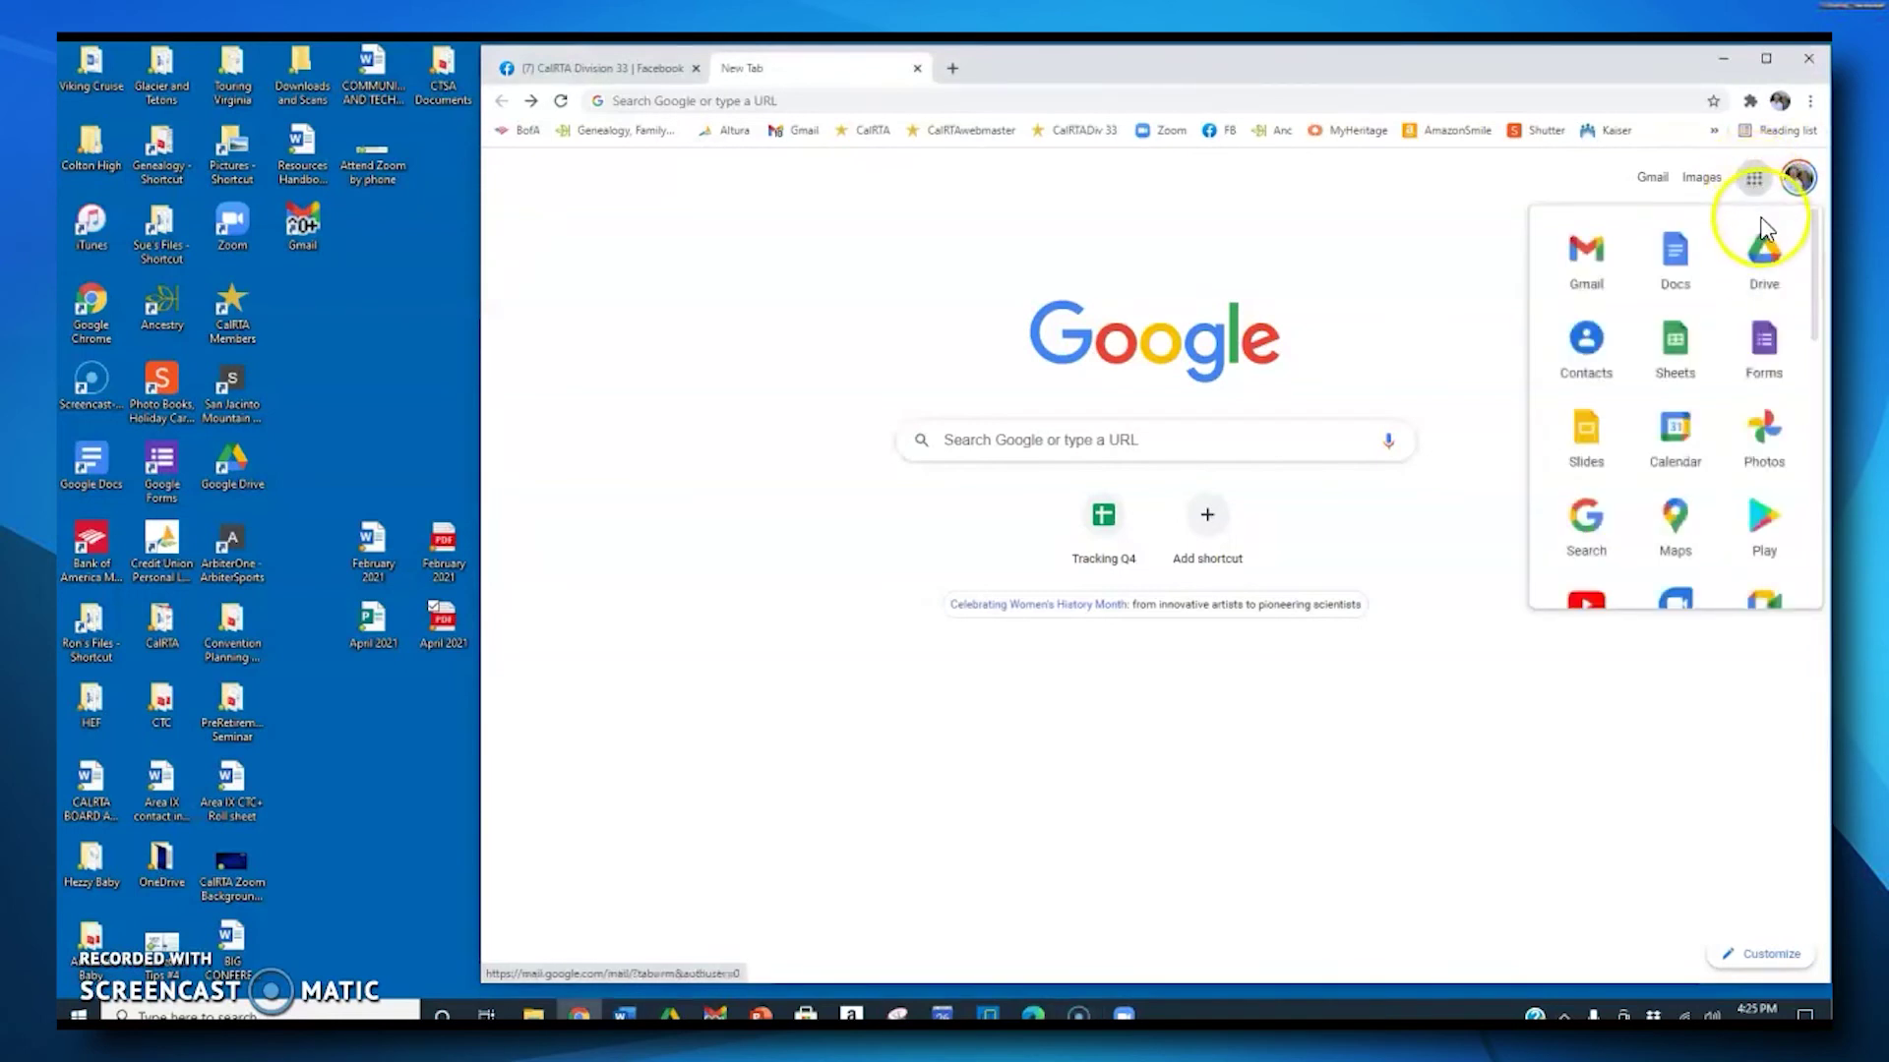
pyautogui.click(1766, 262)
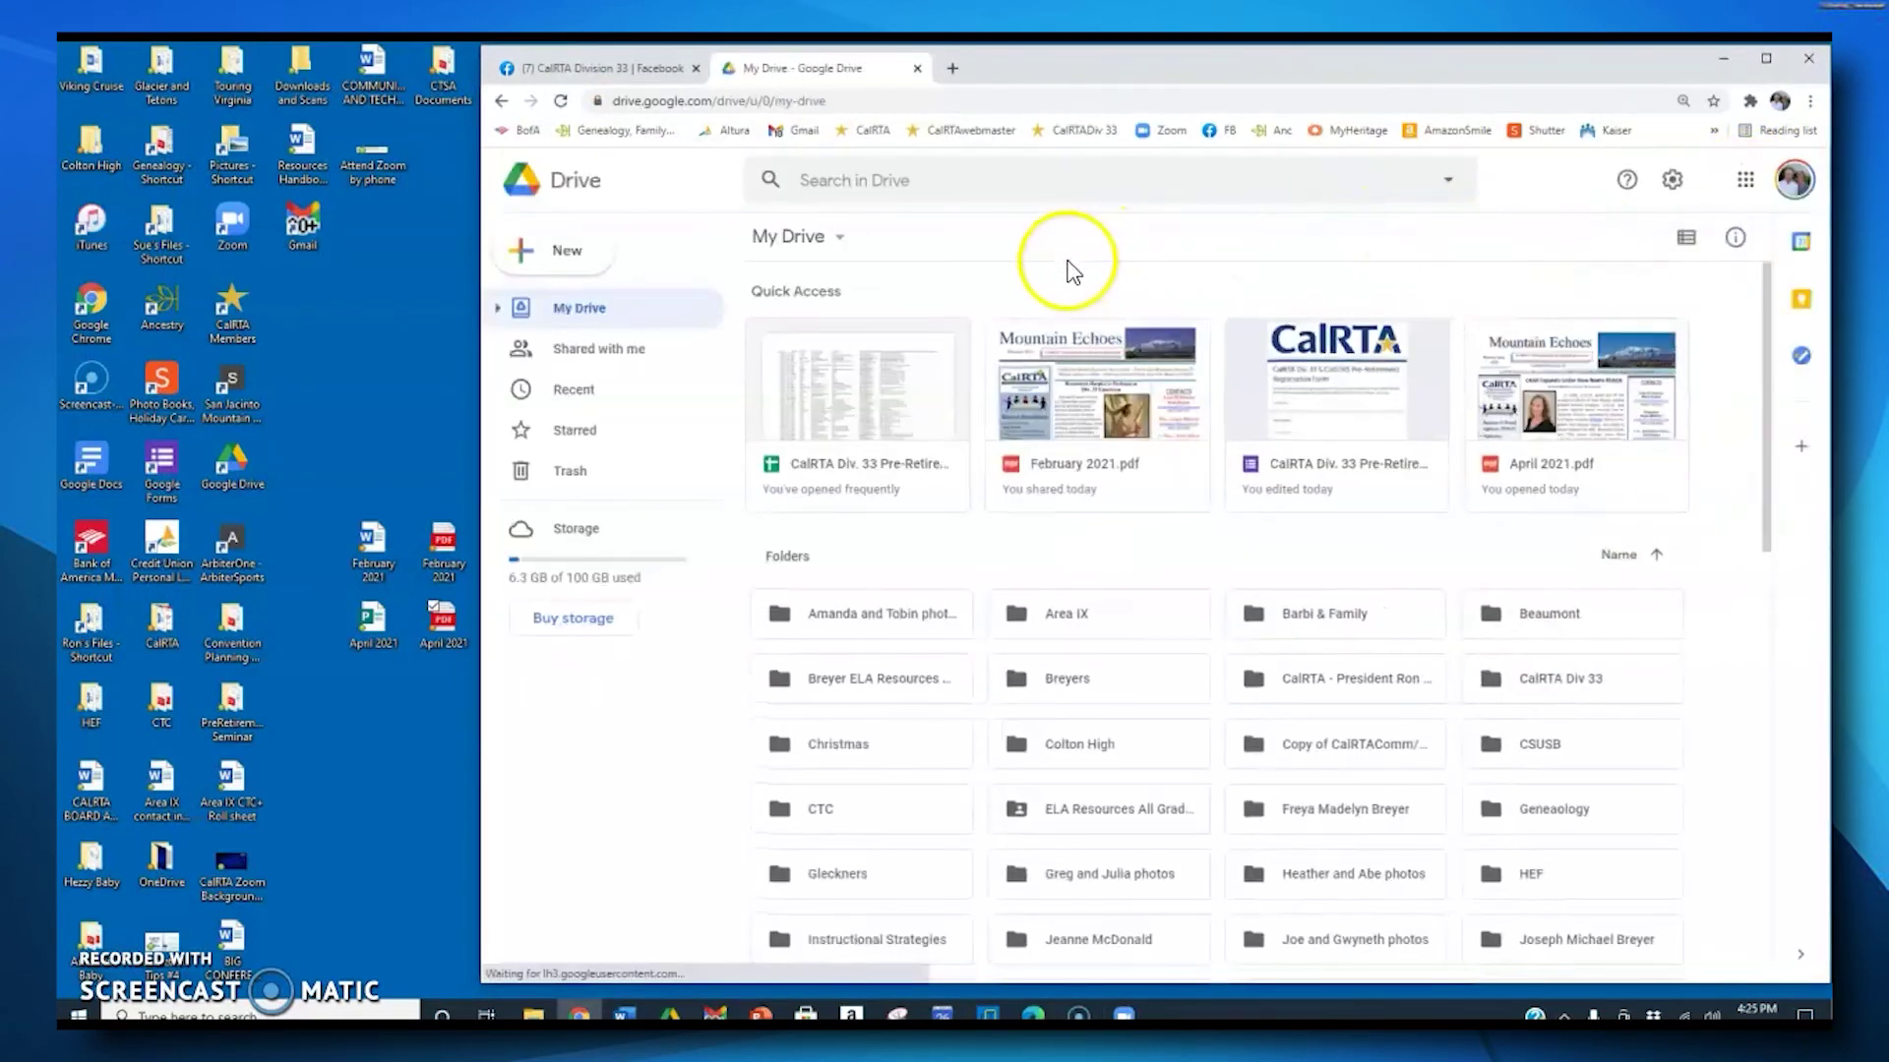
pyautogui.click(575, 401)
pyautogui.click(591, 401)
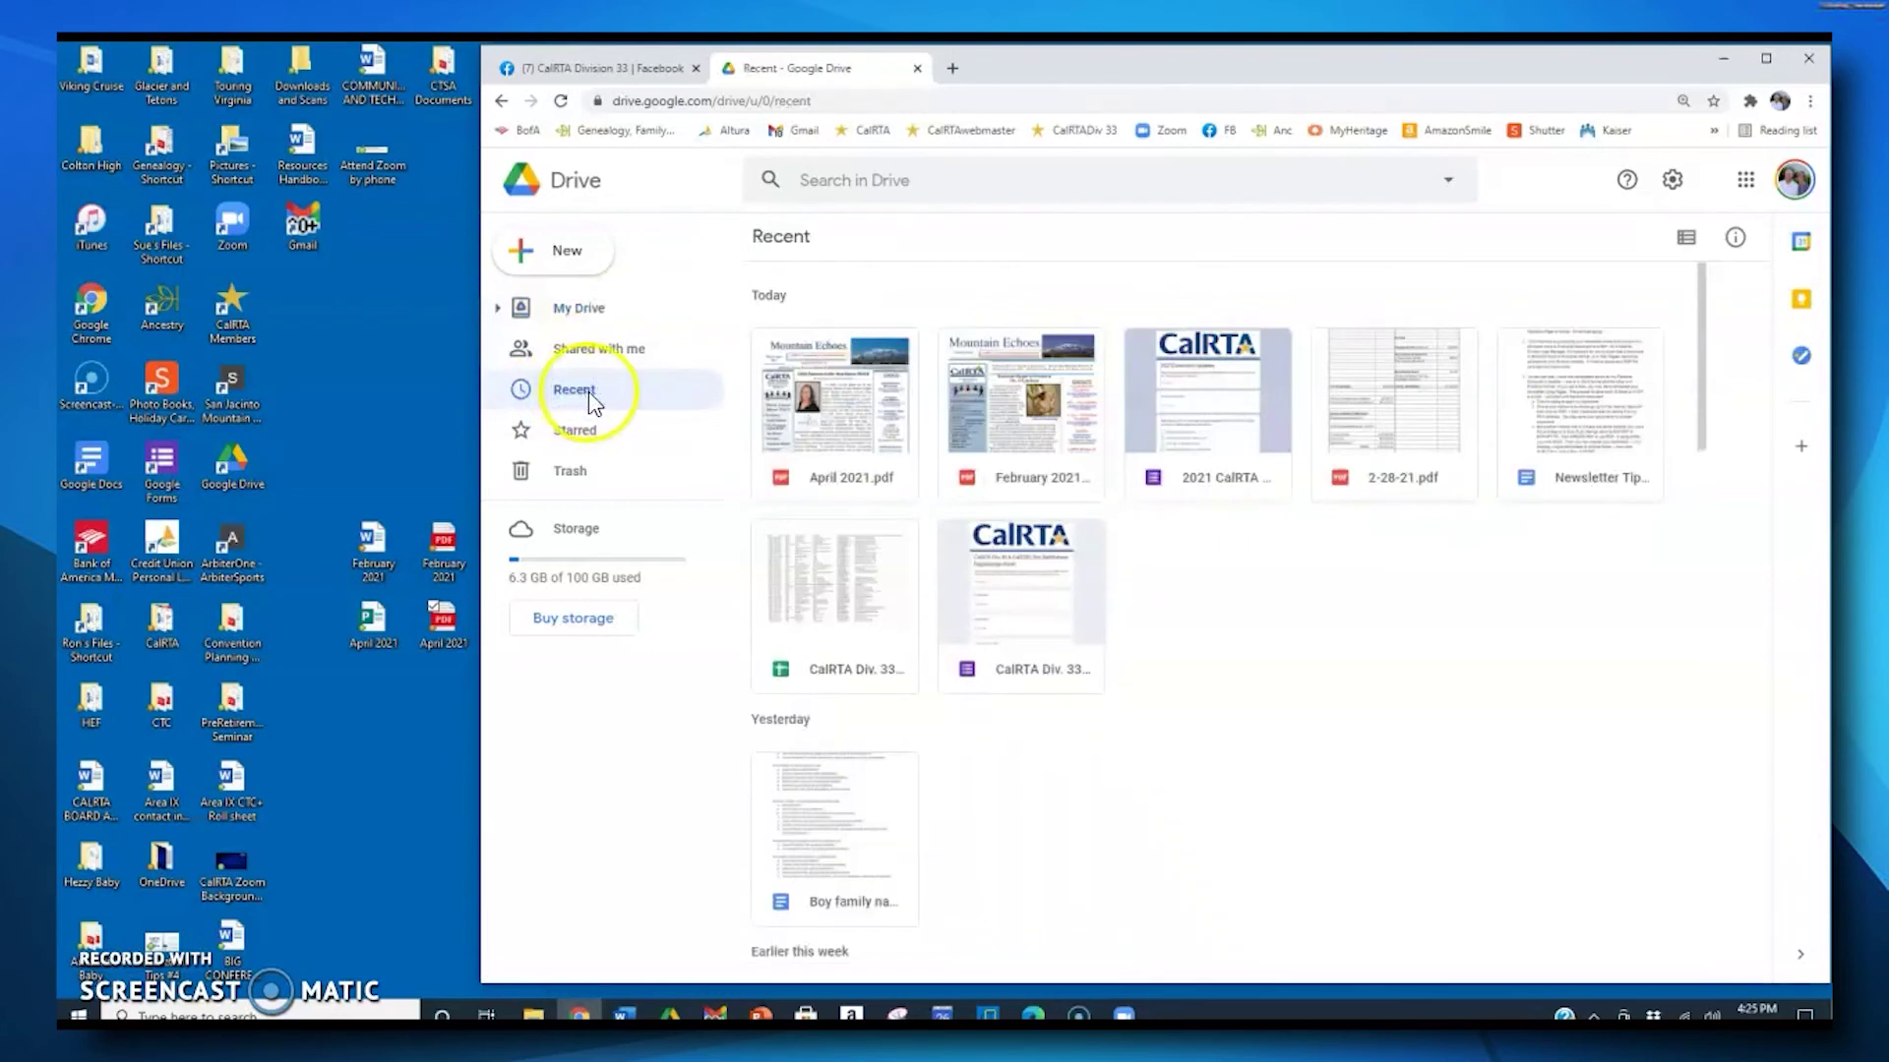
# Step: Open April 2021.pdf from the recent Drive files and bring up its link-sharing settings
pyautogui.doubleClick(861, 423)
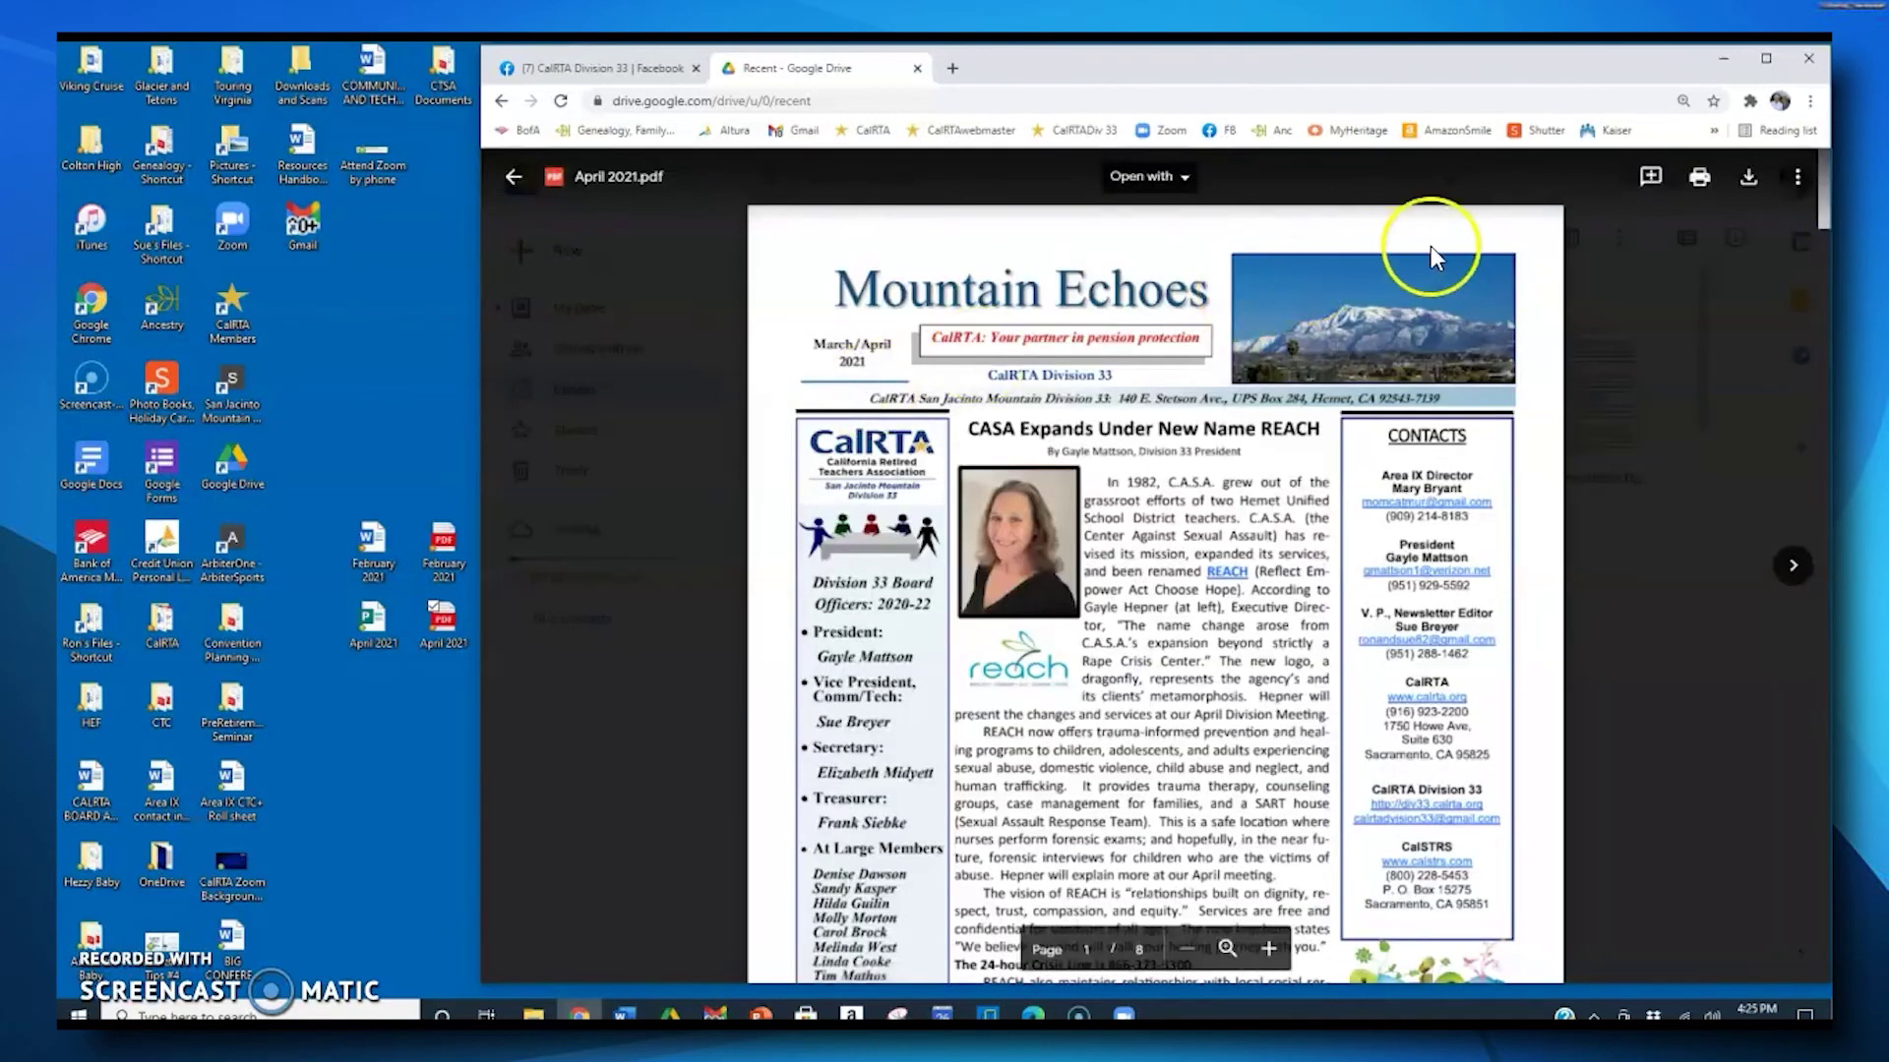
pyautogui.click(1798, 187)
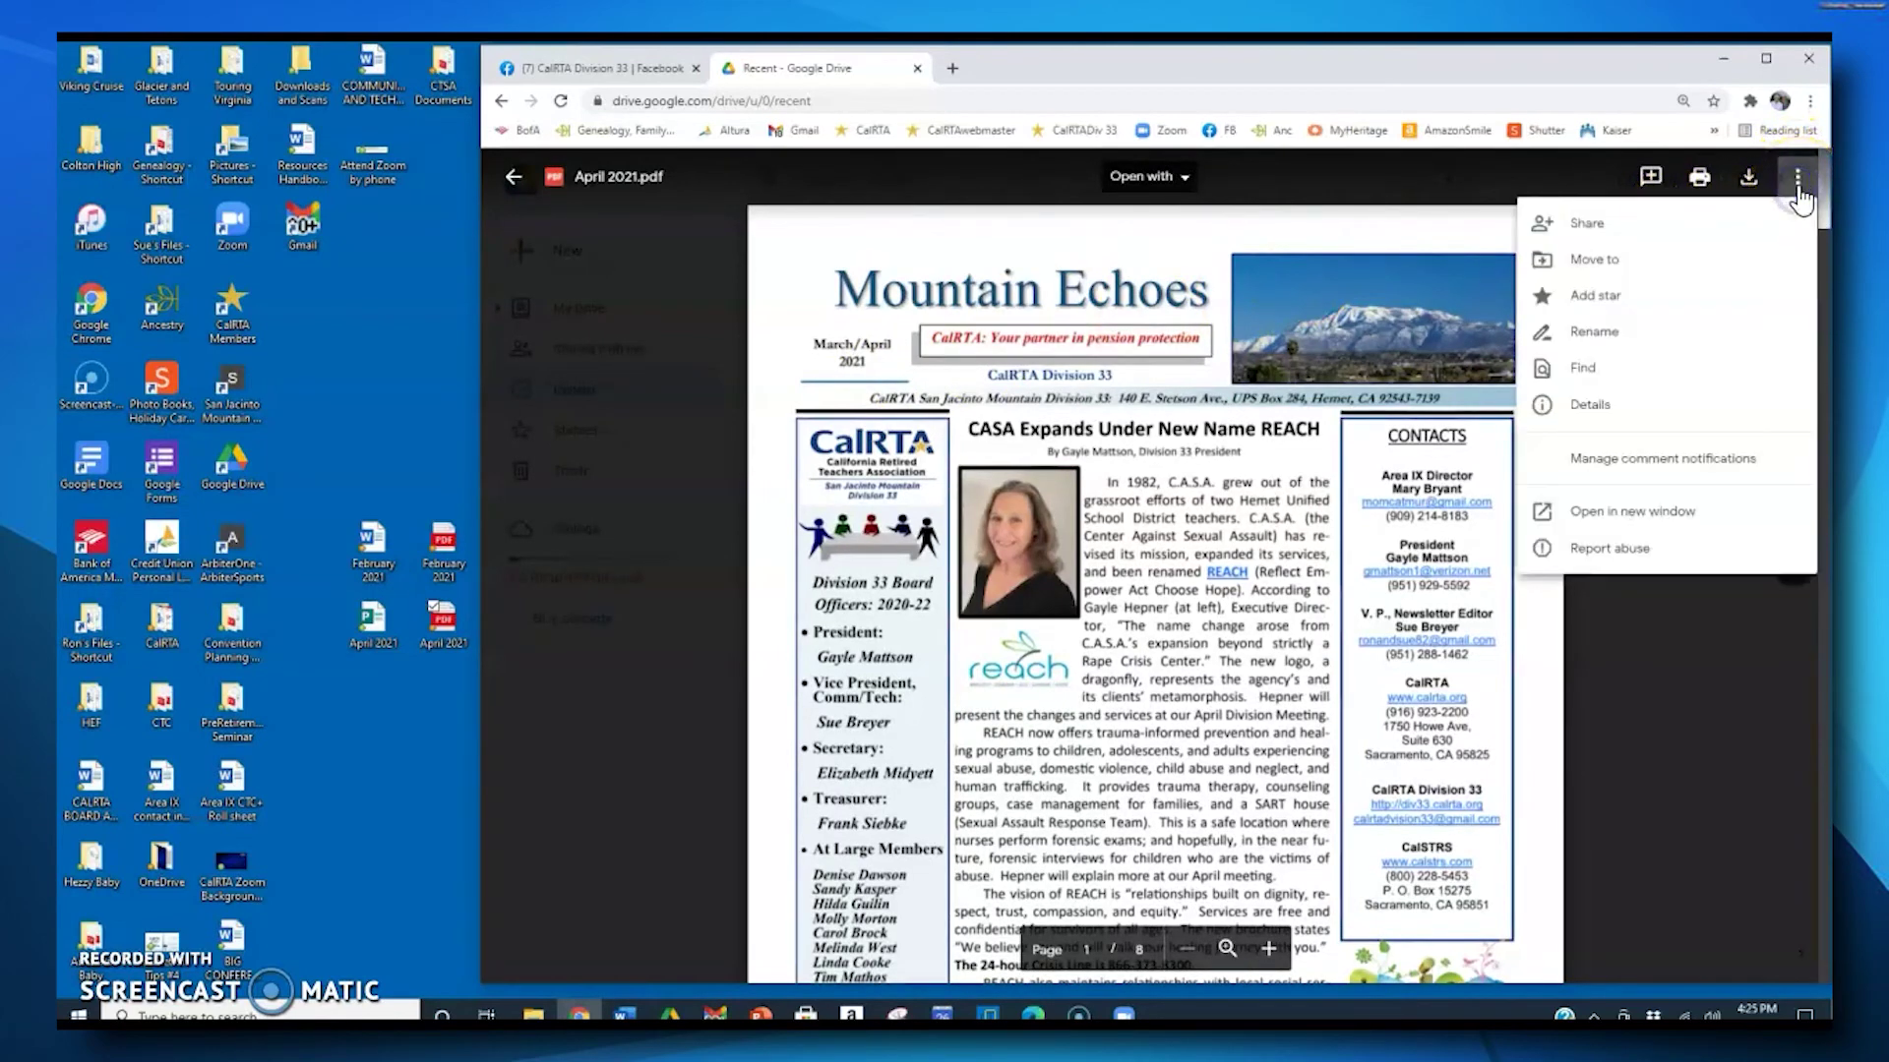
pyautogui.click(1594, 226)
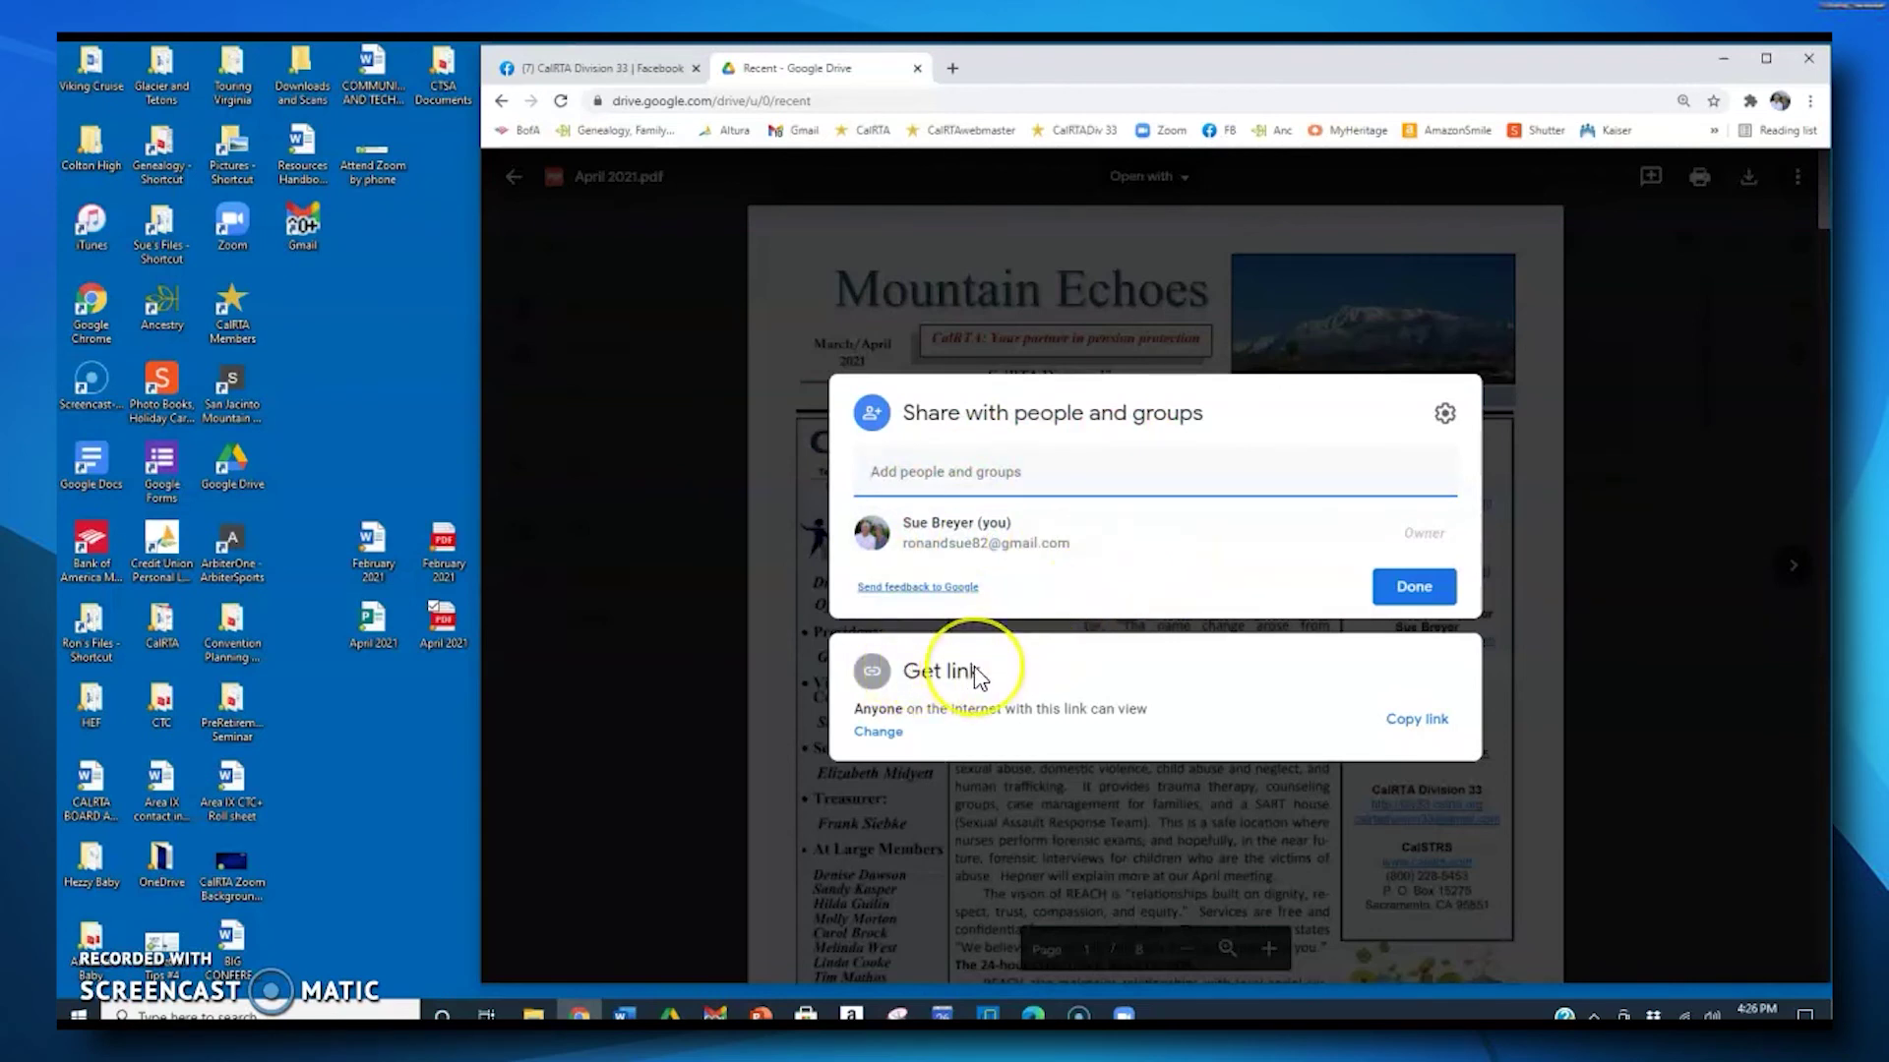
pyautogui.click(865, 708)
pyautogui.moveTo(866, 708); pyautogui.dragTo(1153, 716)
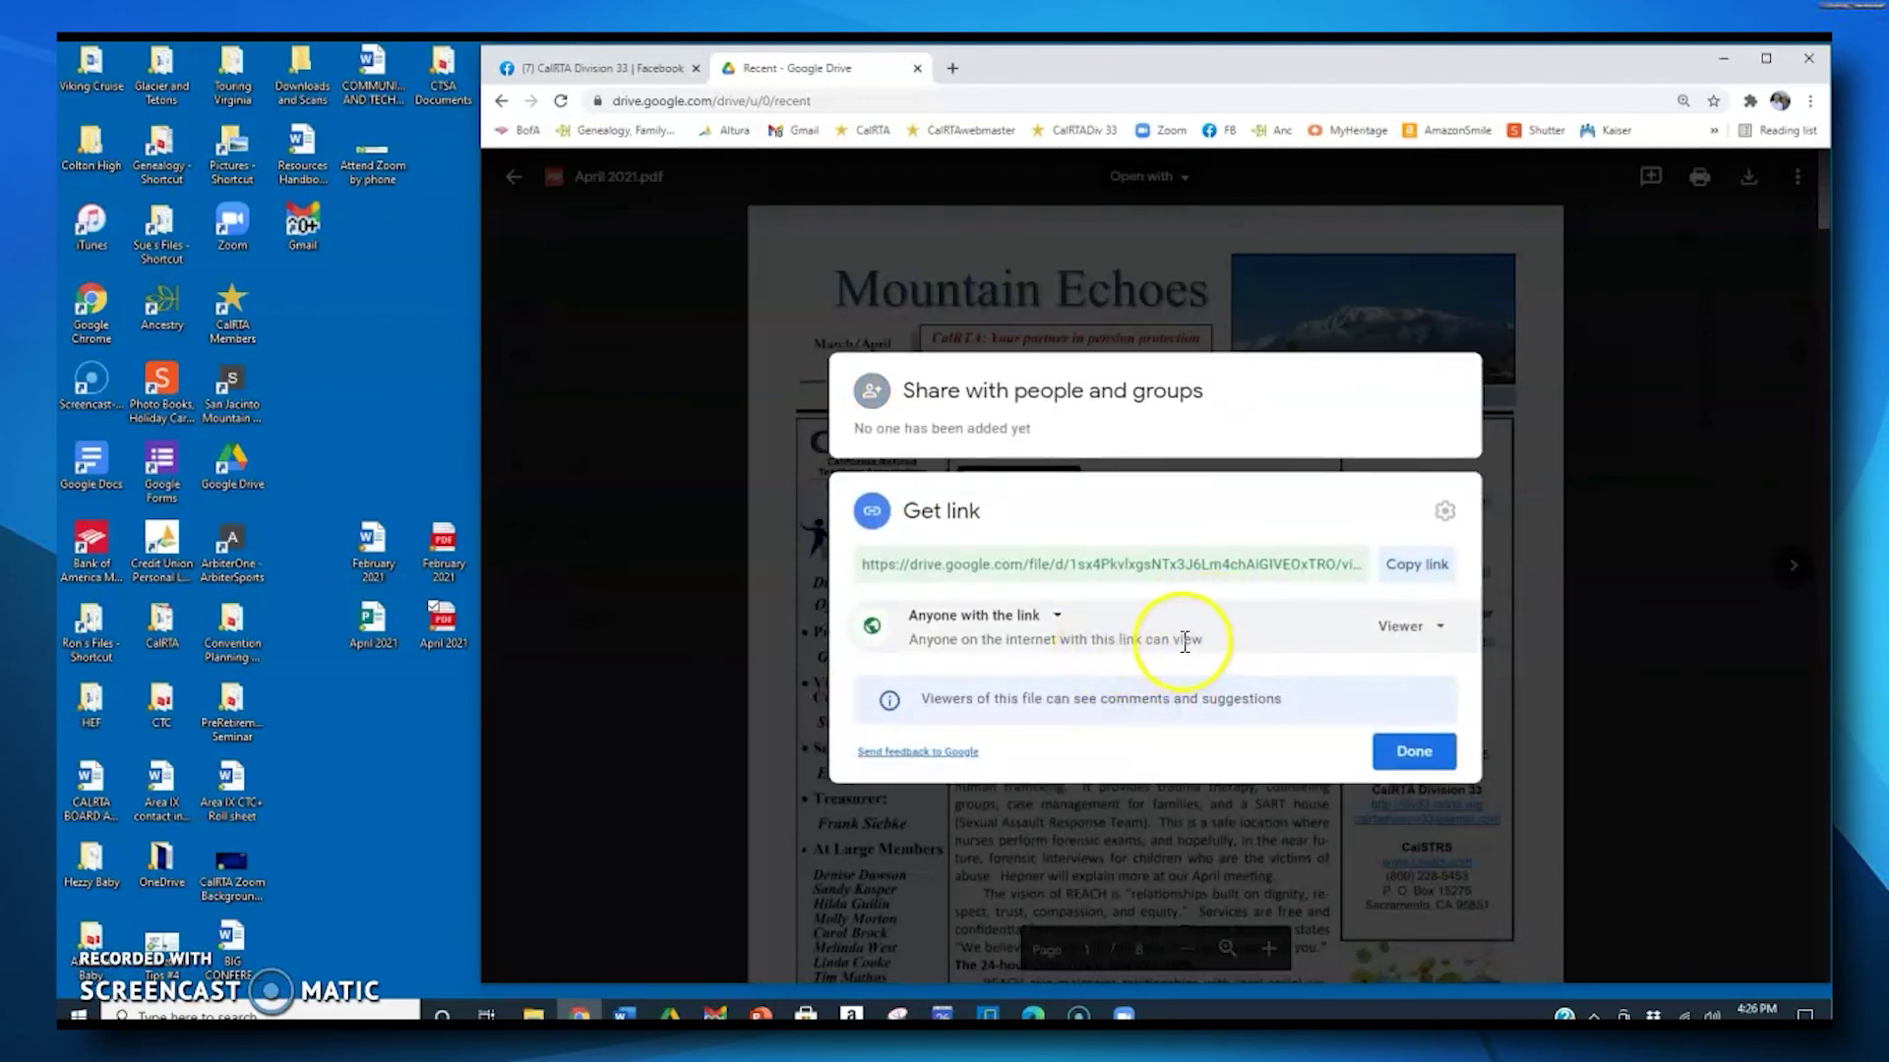
# Step: Review the link's access options, keep Anyone with the link, copy the link, and finish sharing
pyautogui.click(1059, 619)
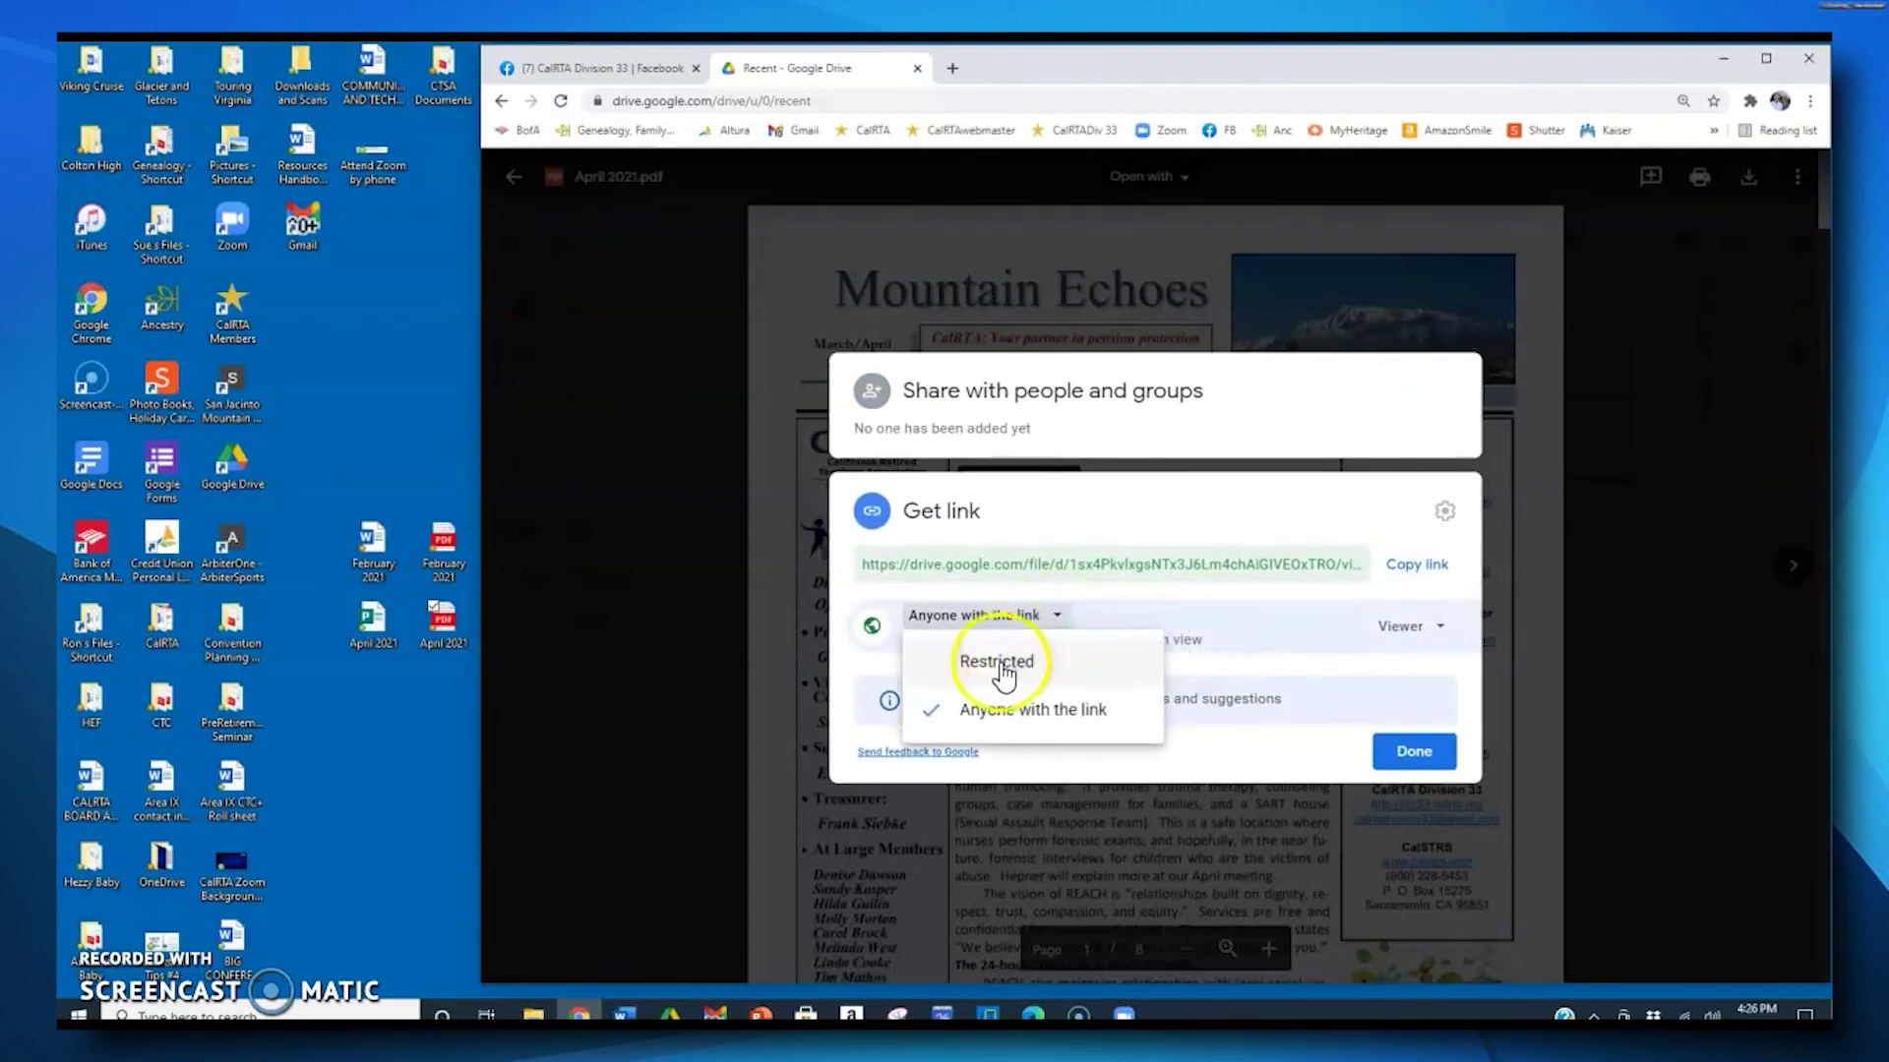
pyautogui.click(1056, 617)
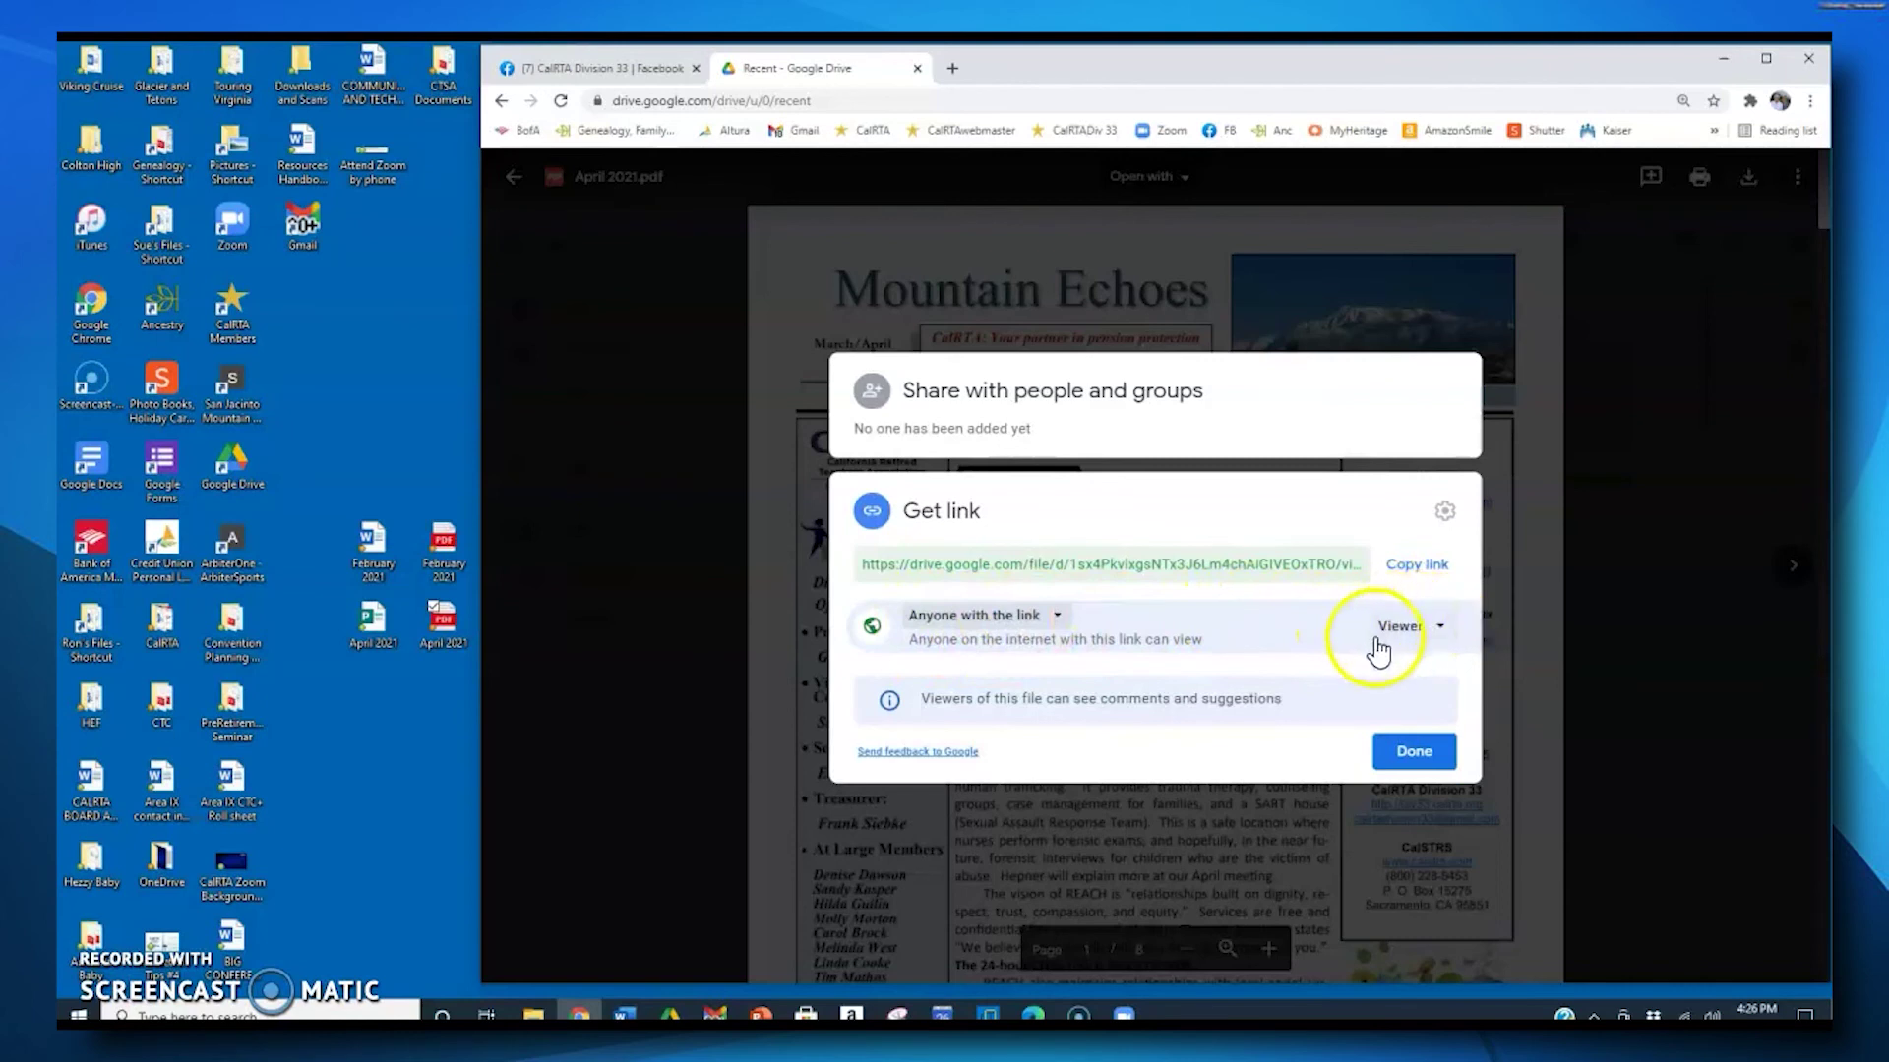
pyautogui.click(1413, 575)
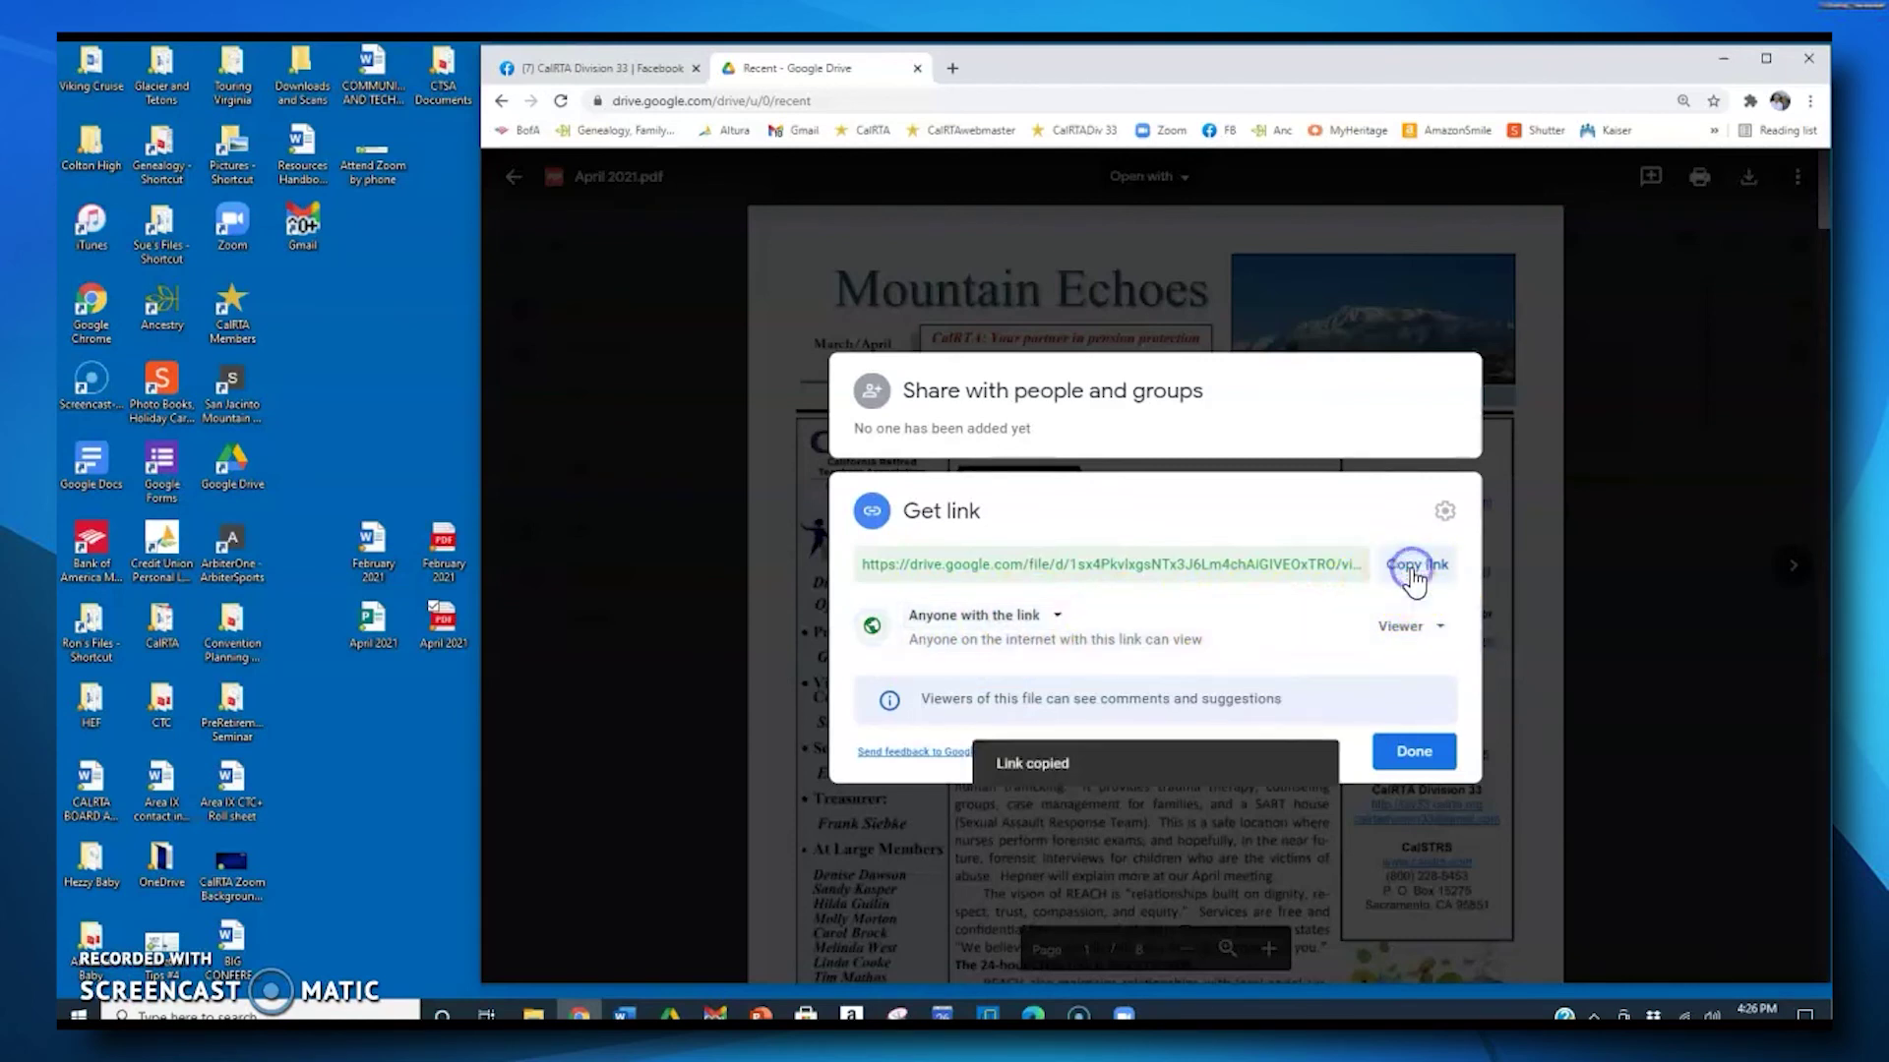
pyautogui.click(1413, 752)
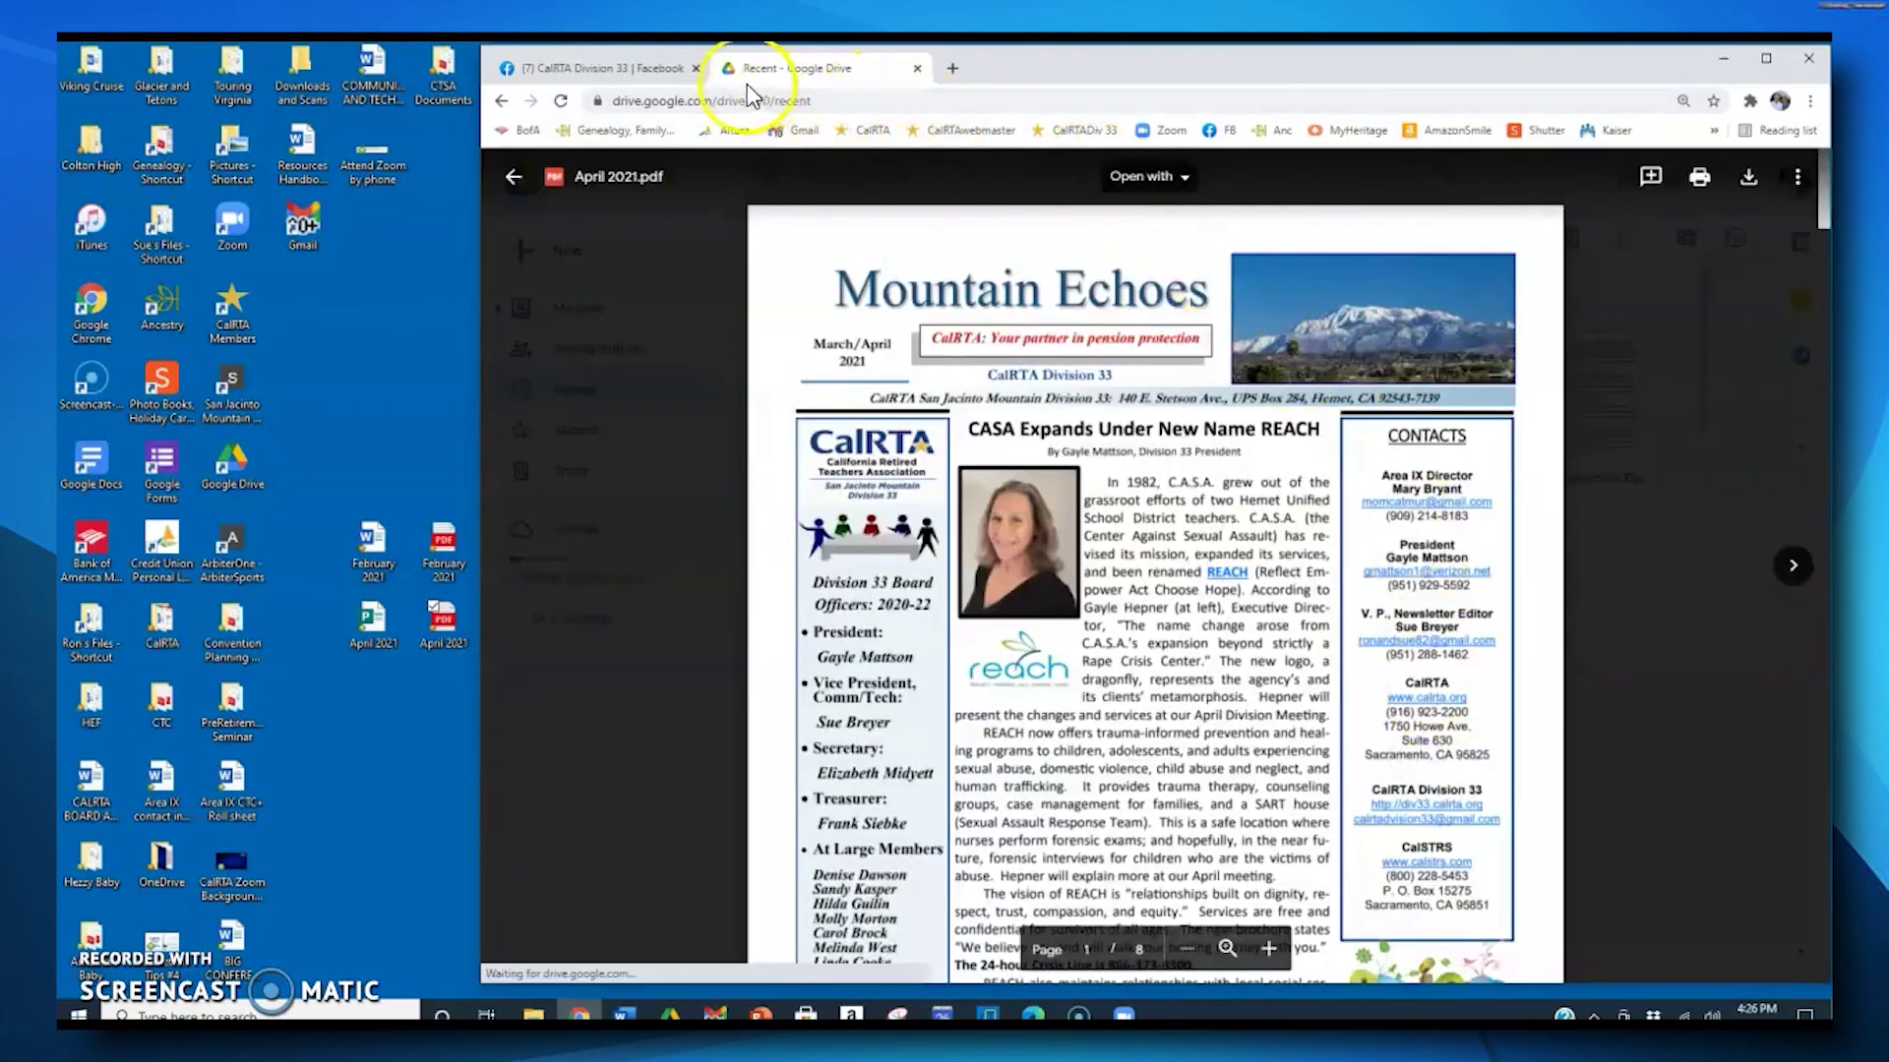
# Step: Switch to the CalRTA Division 33 Facebook group and paste the copied Drive link into a new public post
pyautogui.click(627, 71)
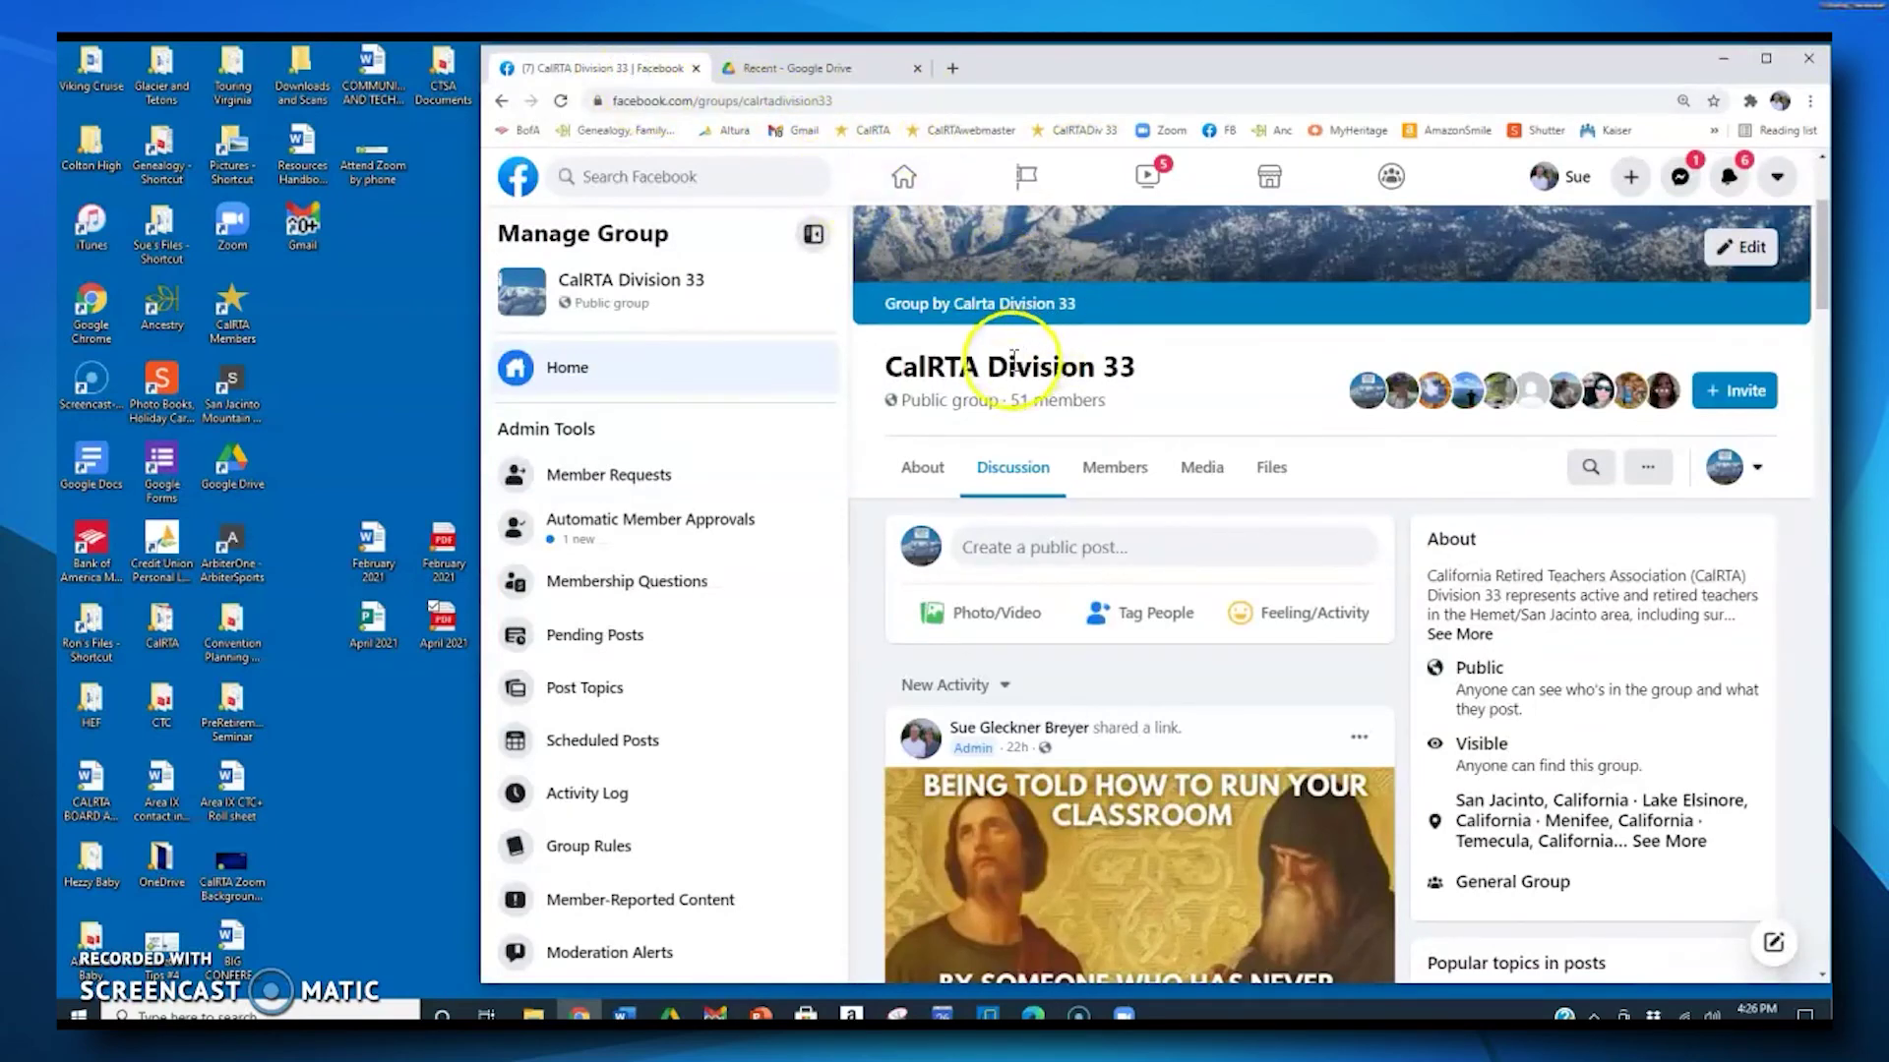
pyautogui.scroll(3, 1161, 395)
pyautogui.scroll(-3, 1177, 393)
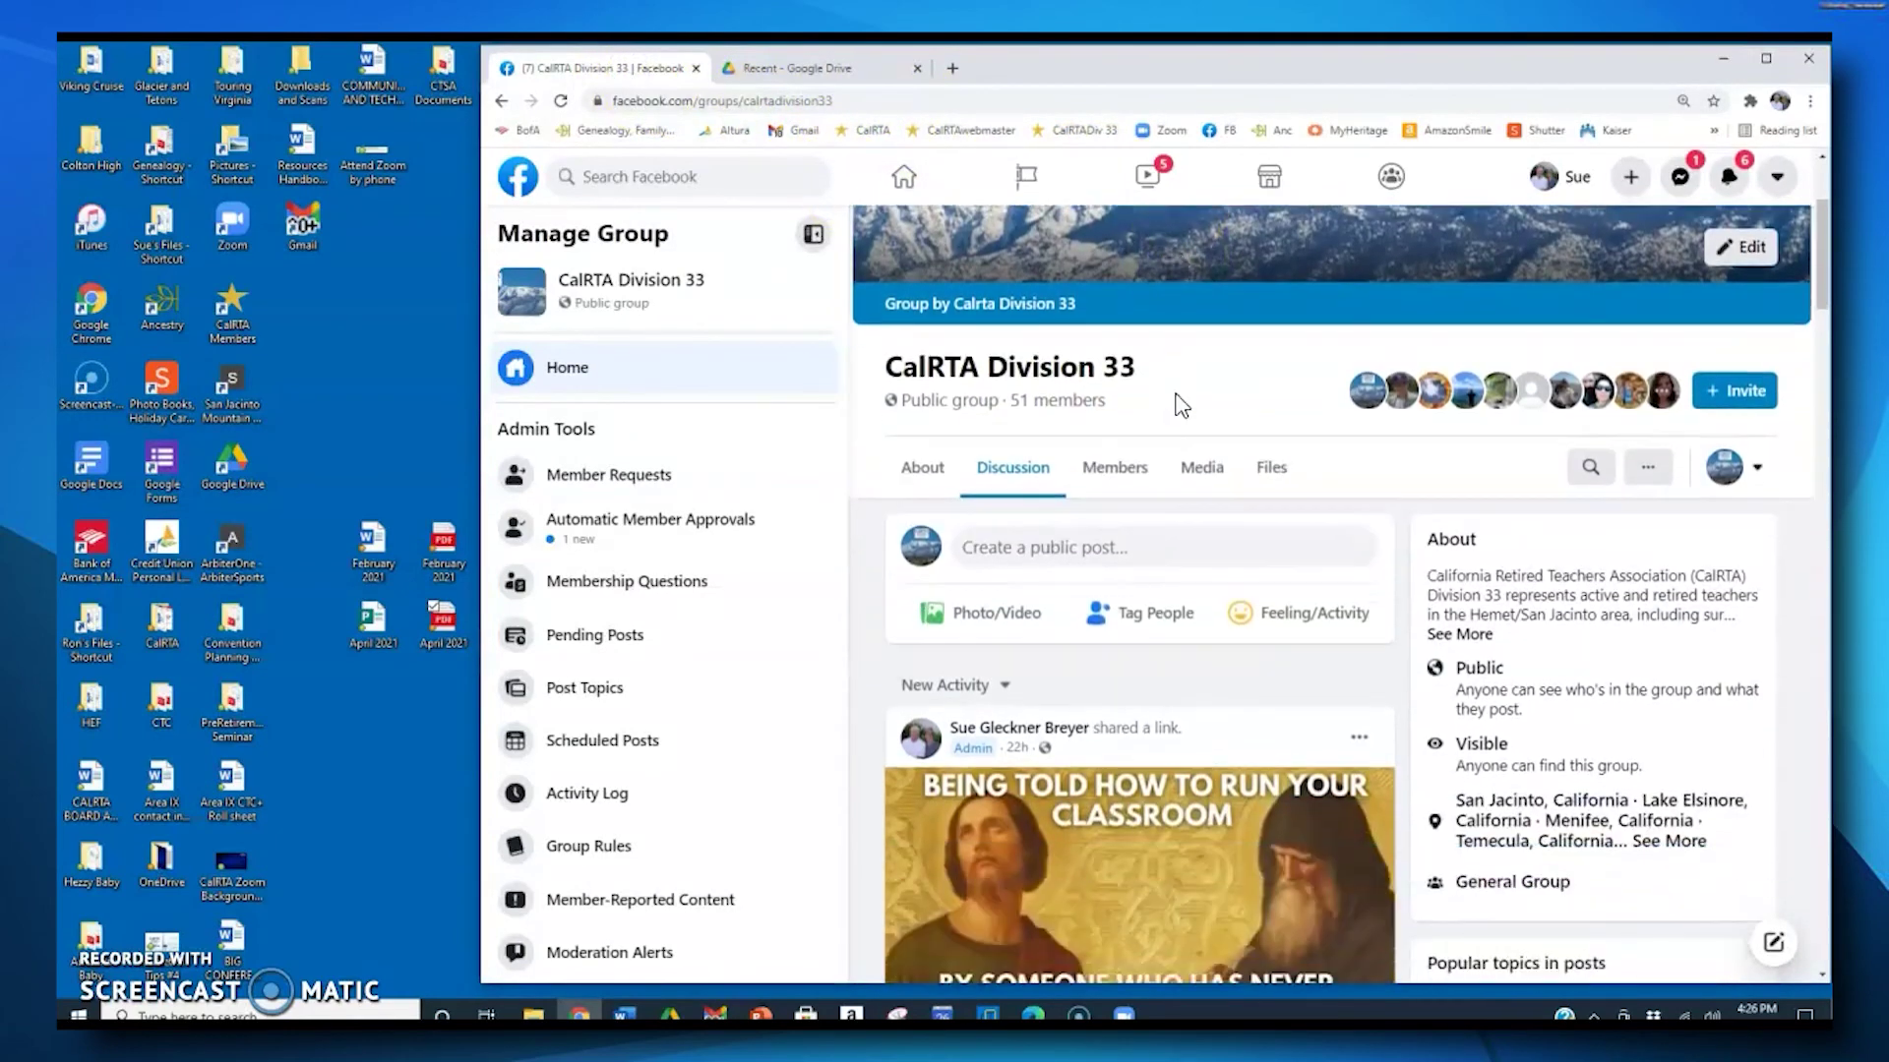
pyautogui.click(1015, 560)
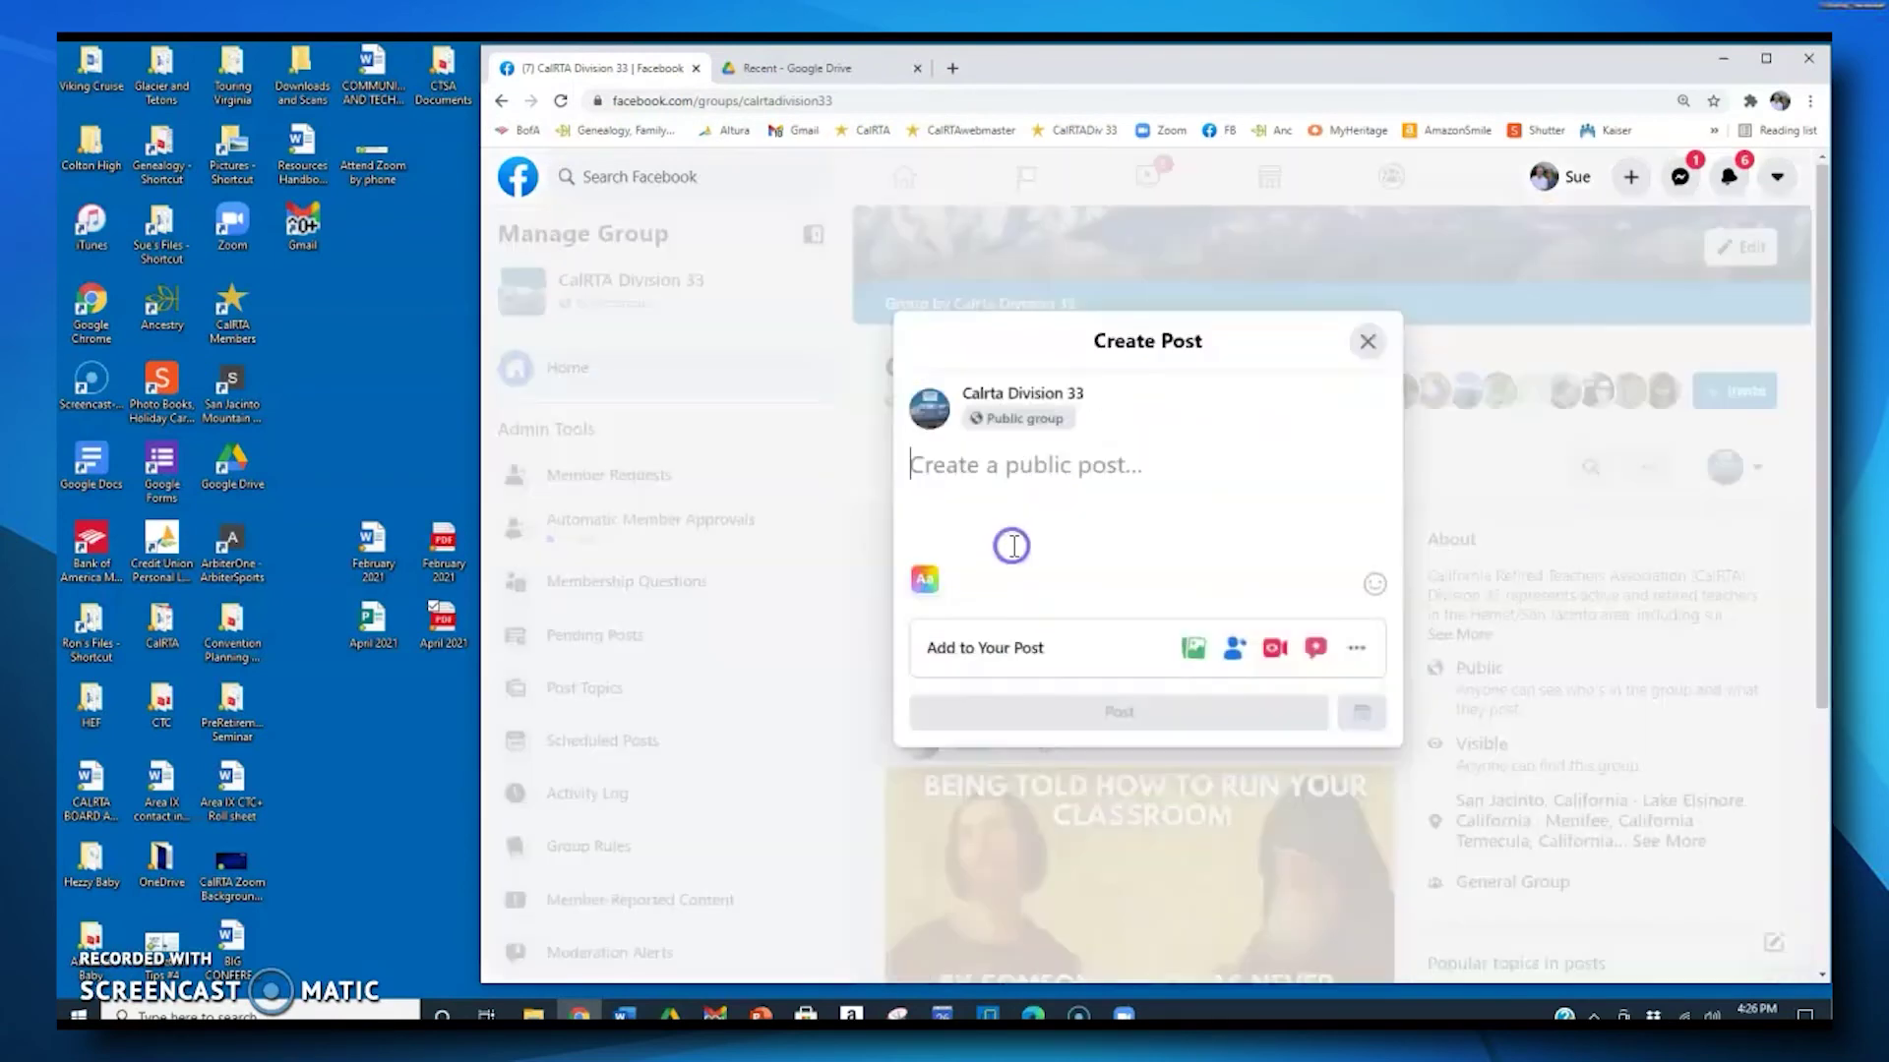
pyautogui.click(920, 467)
pyautogui.rightClick(920, 468)
pyautogui.click(964, 612)
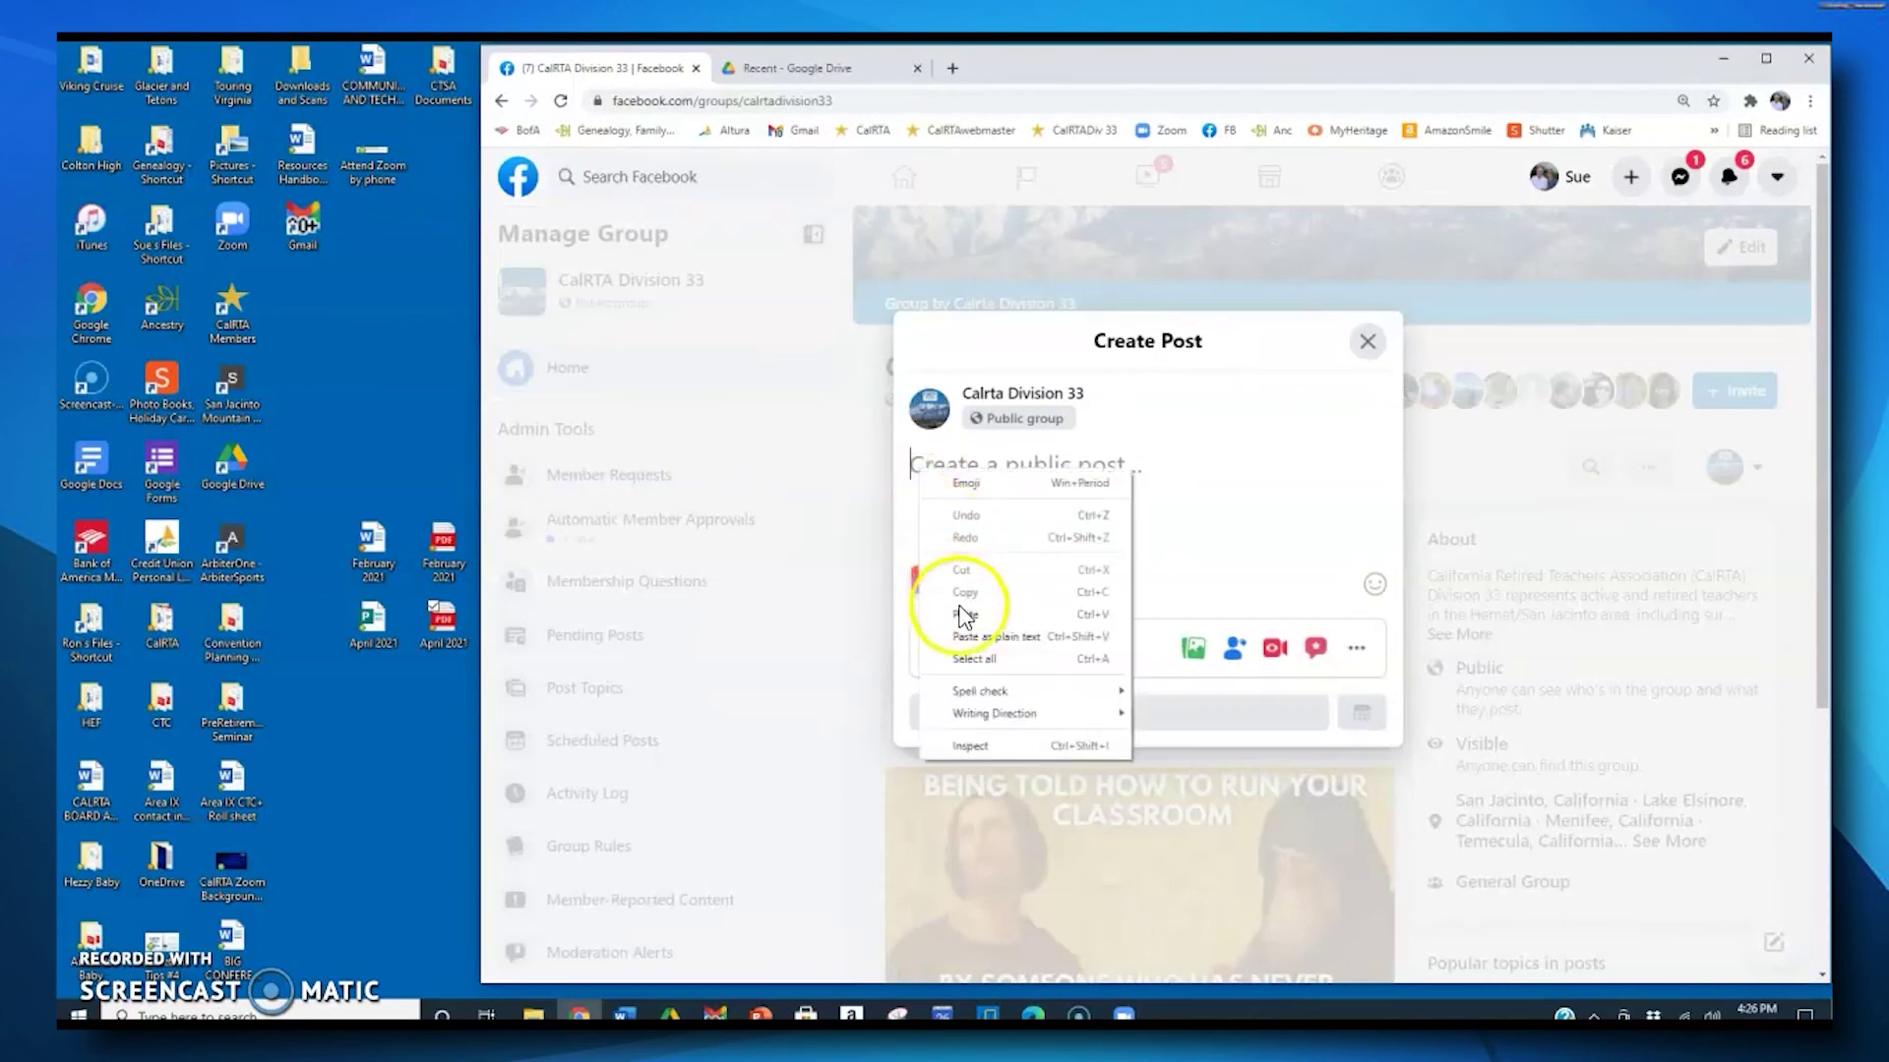
pyautogui.click(1171, 398)
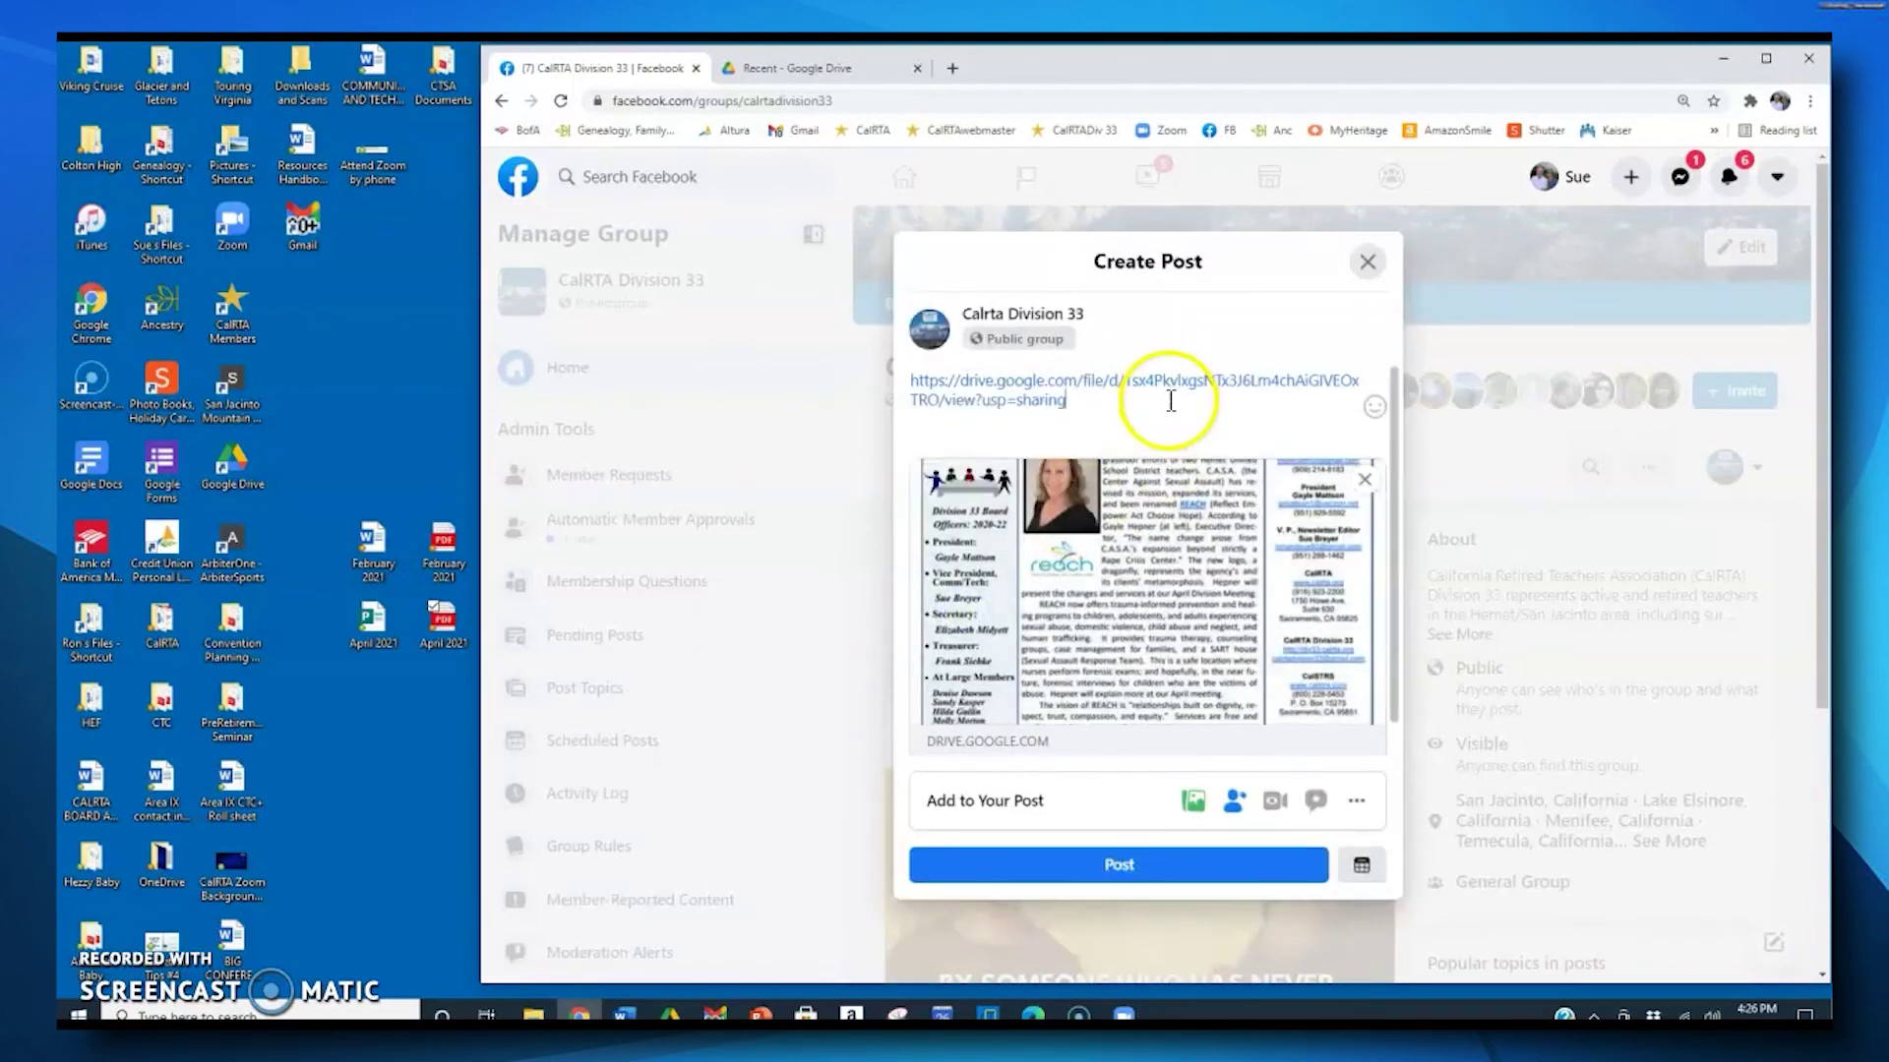
pyautogui.moveTo(953, 574)
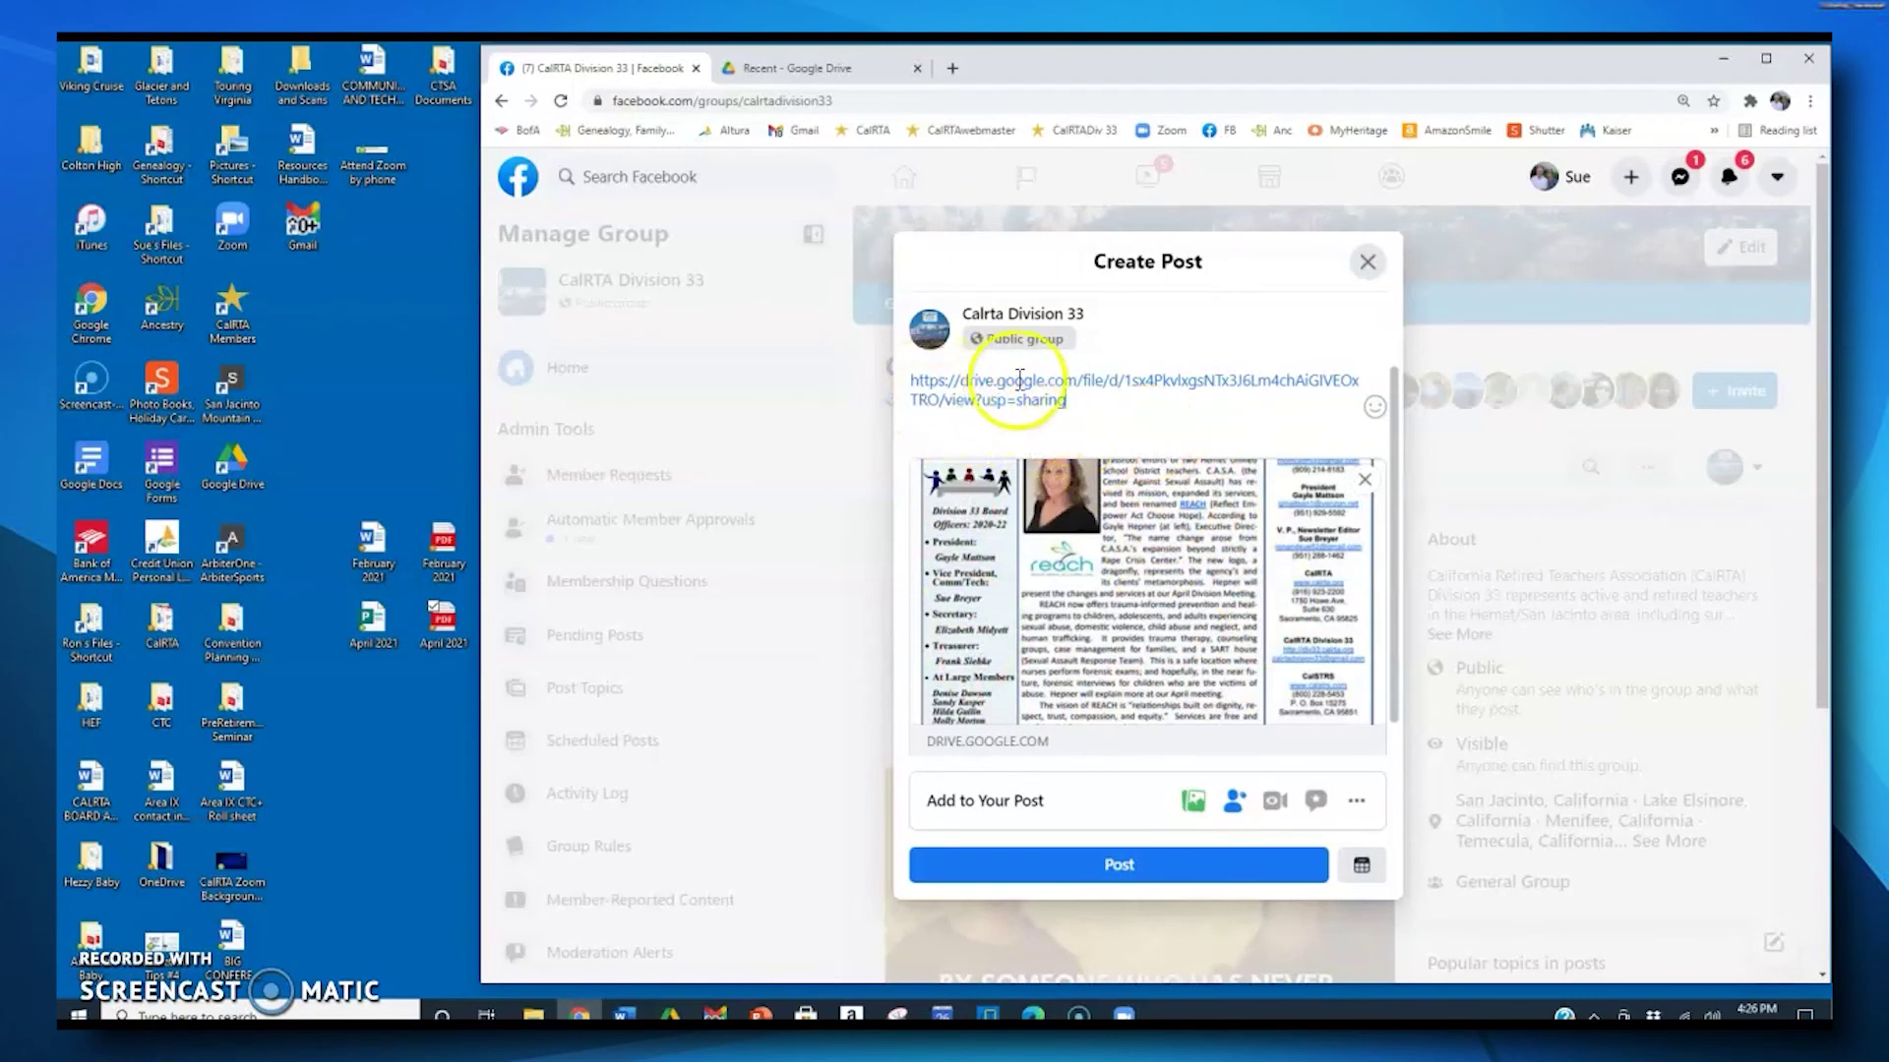
# Step: Add "Please read our newsletter!!" above the link, separated by a blank line, and publish the post
pyautogui.click(908, 380)
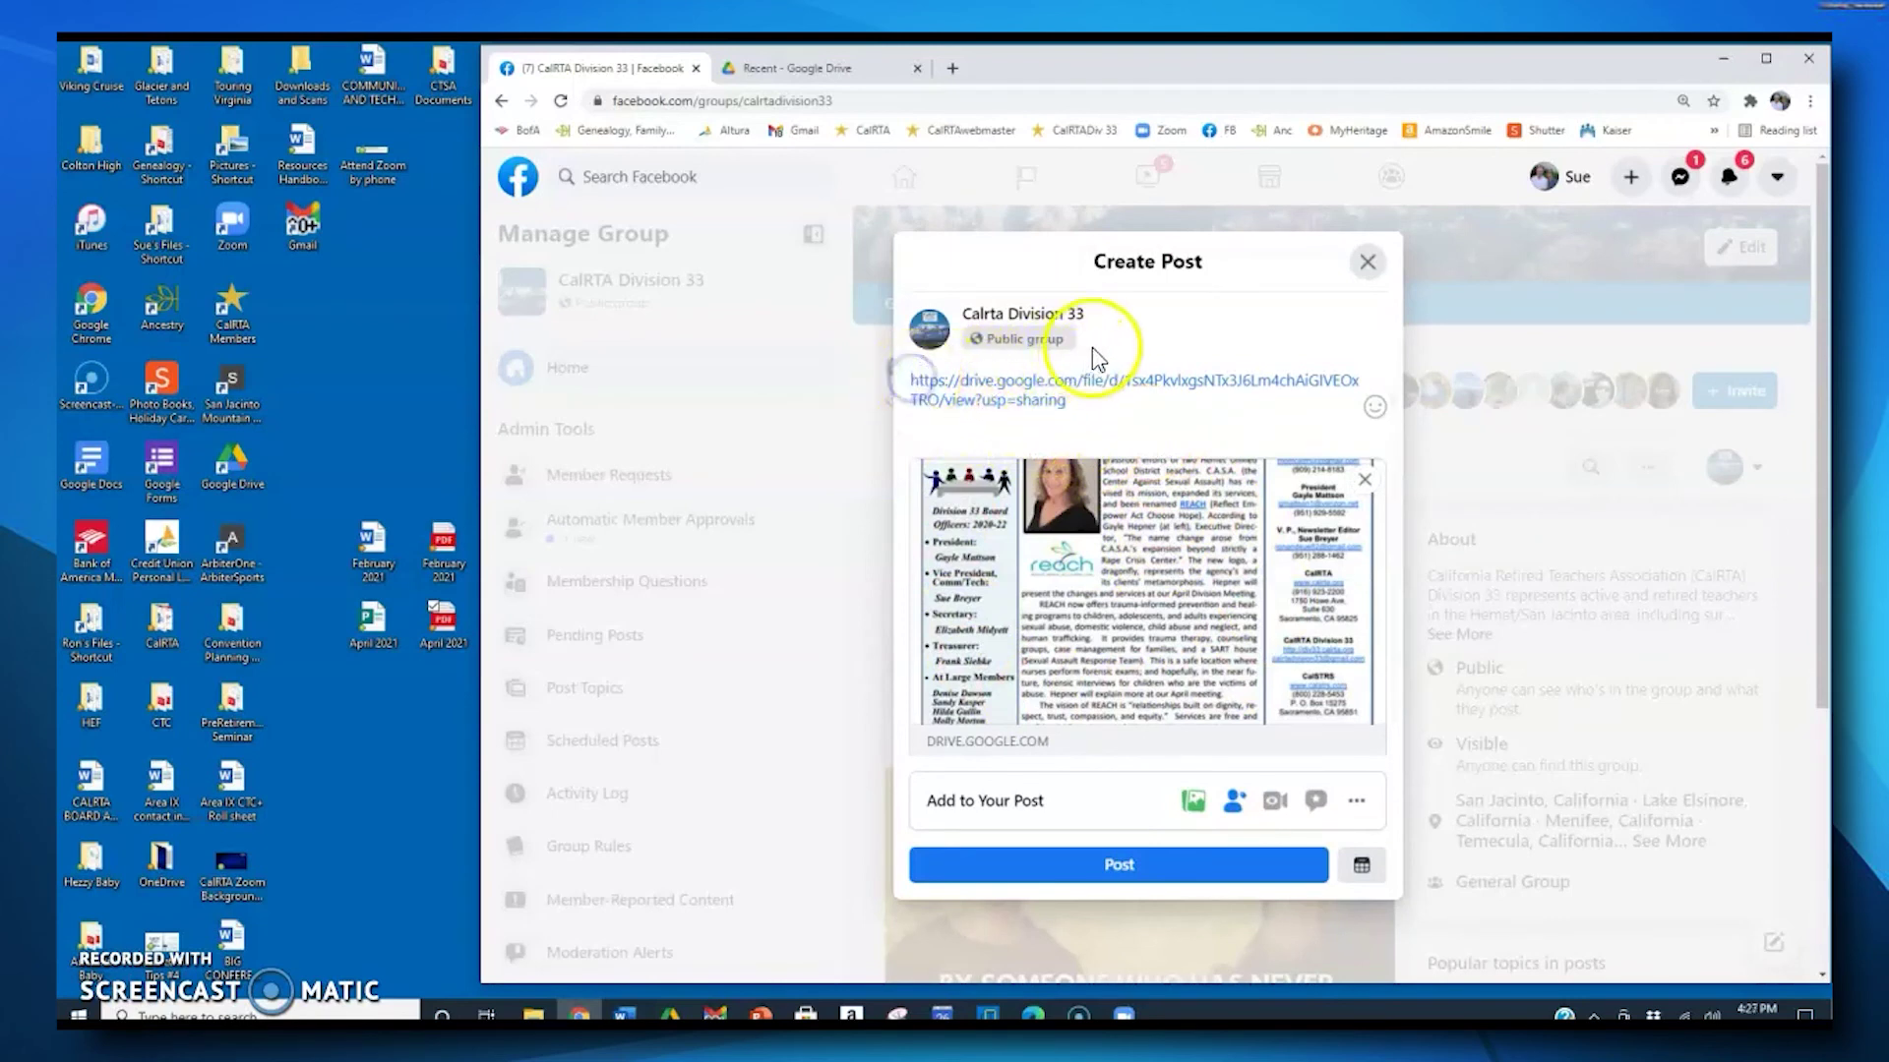
pyautogui.press('Return')
pyautogui.press('Return')
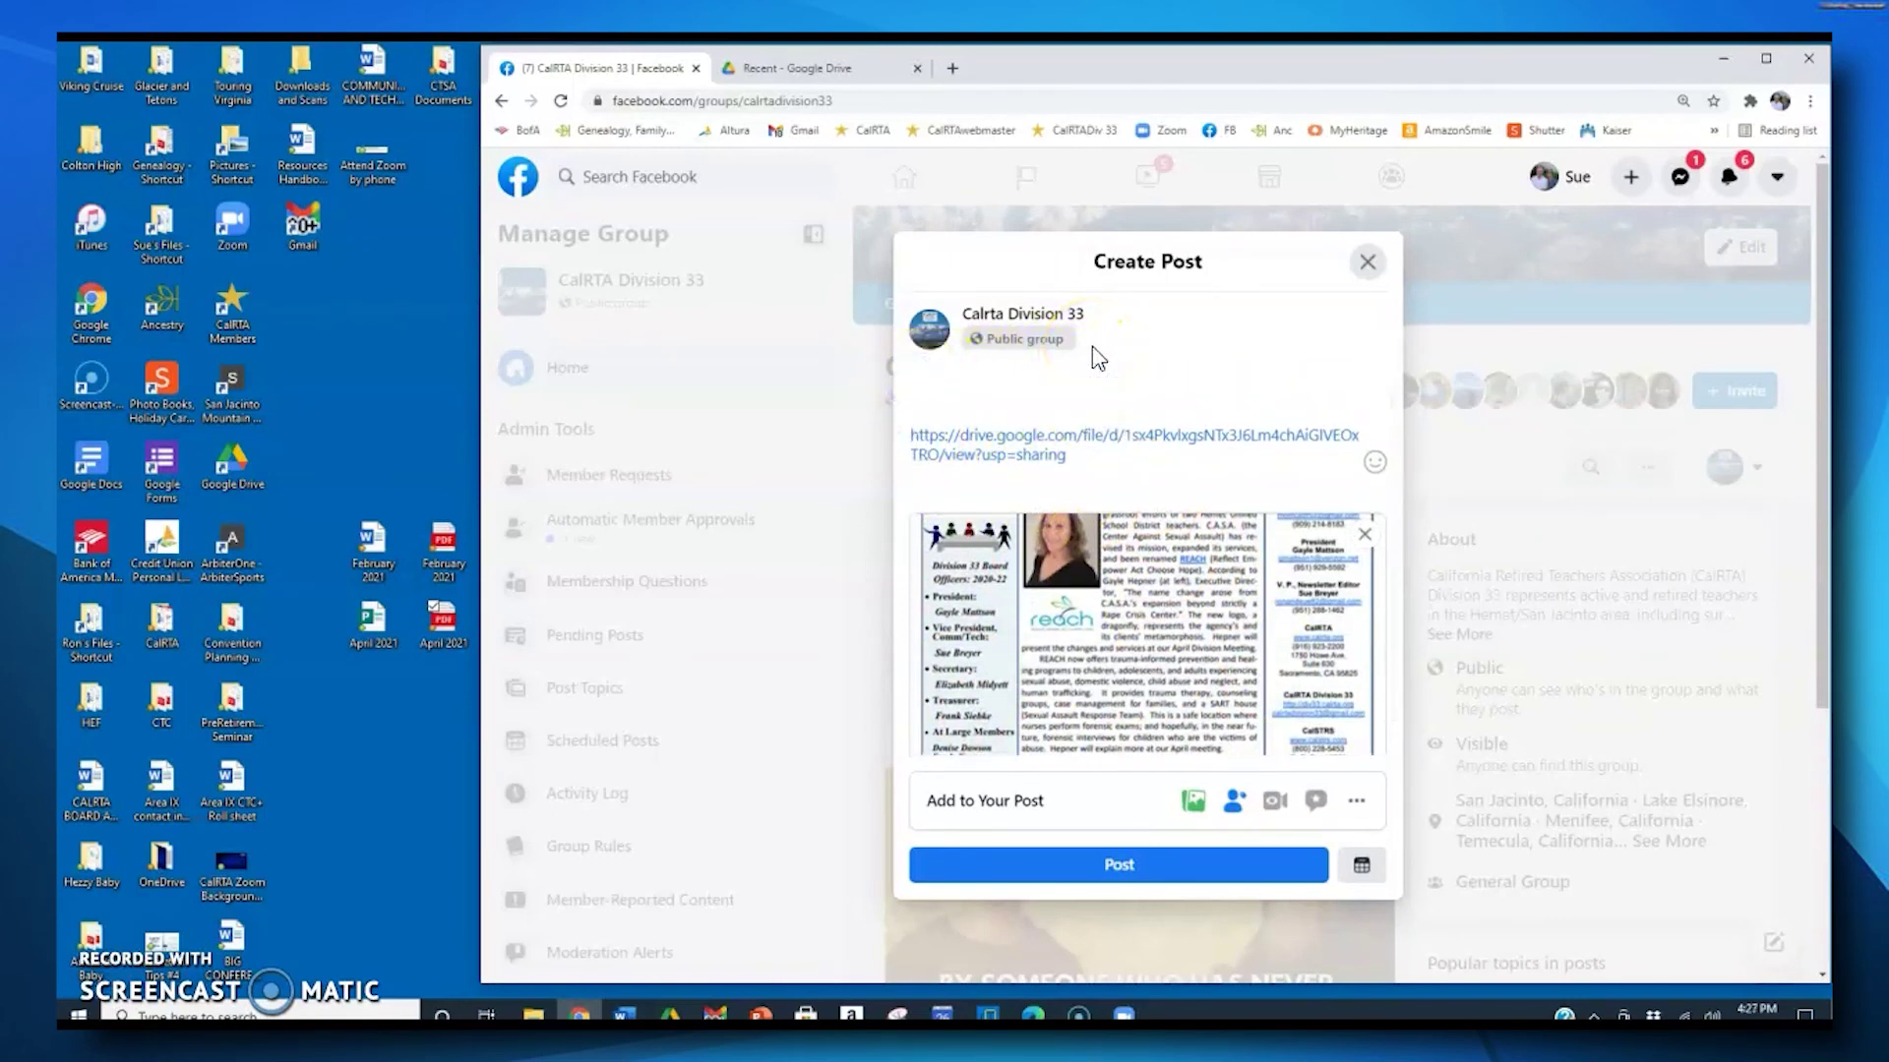
pyautogui.click(1035, 380)
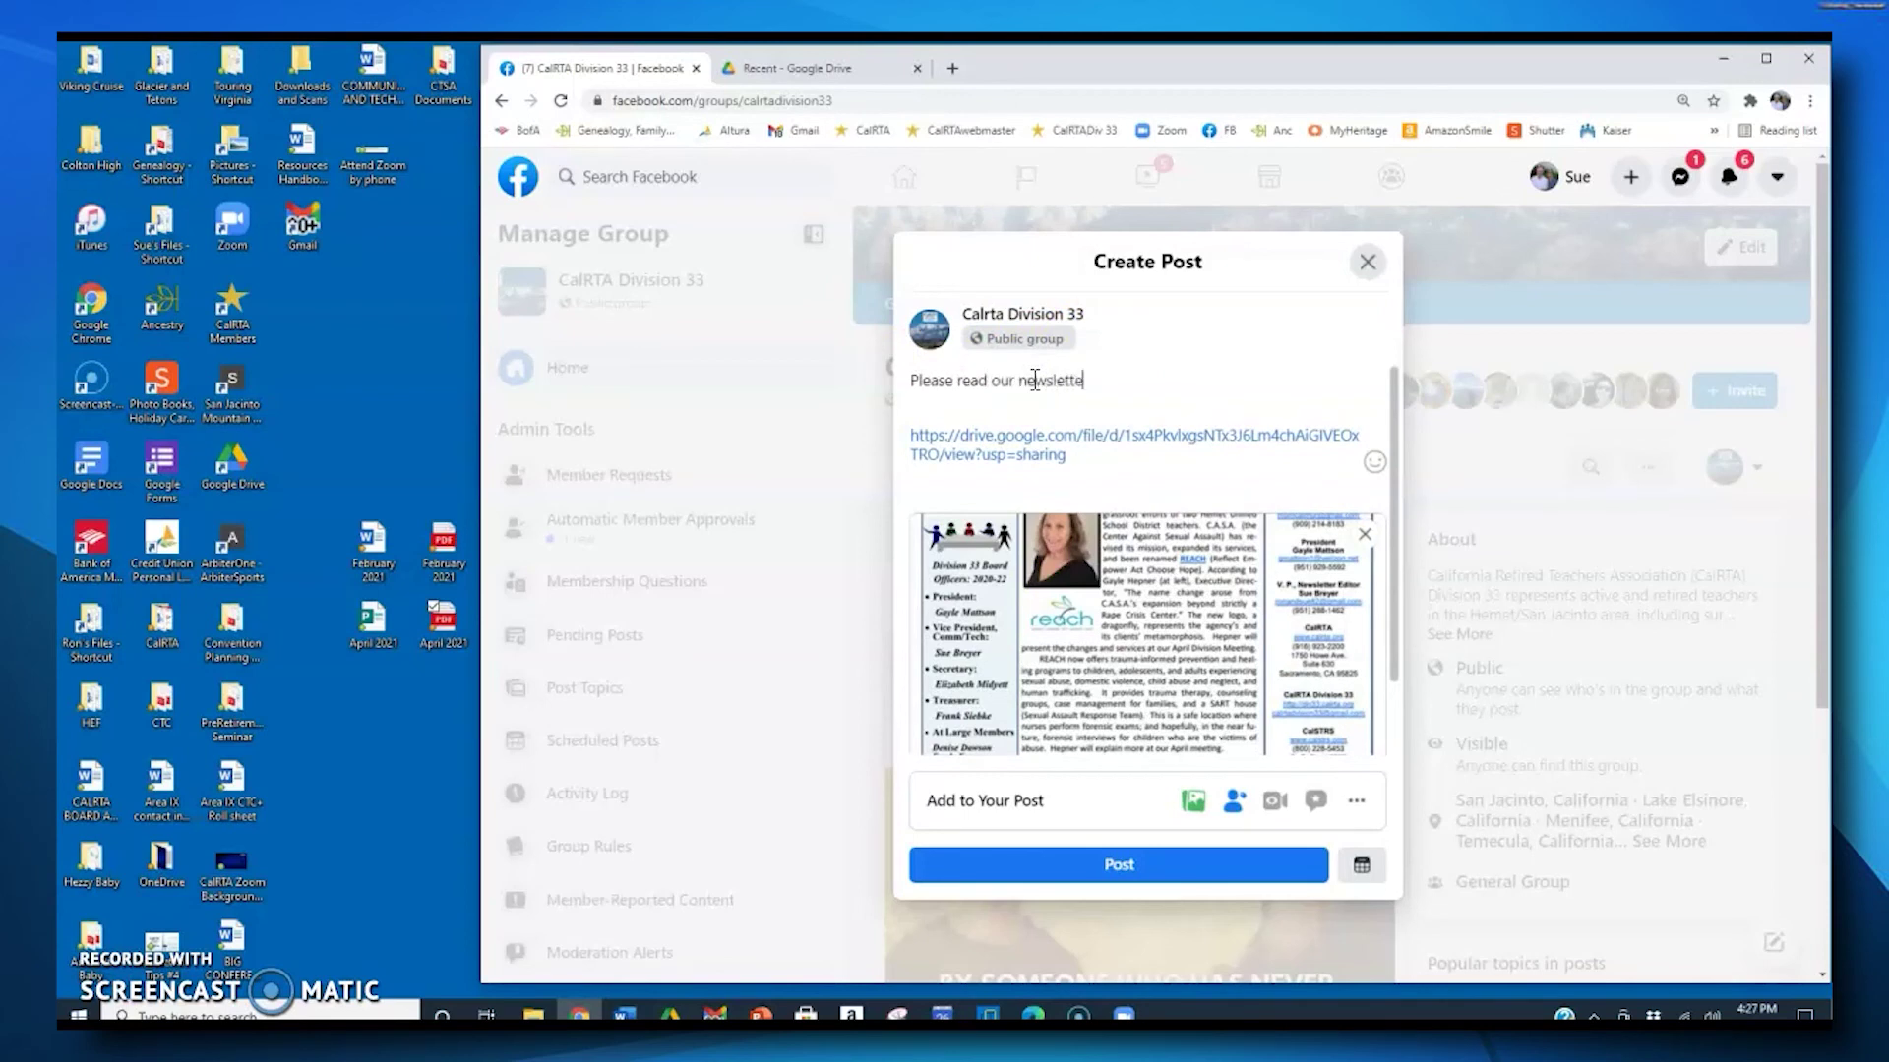
pyautogui.click(1124, 380)
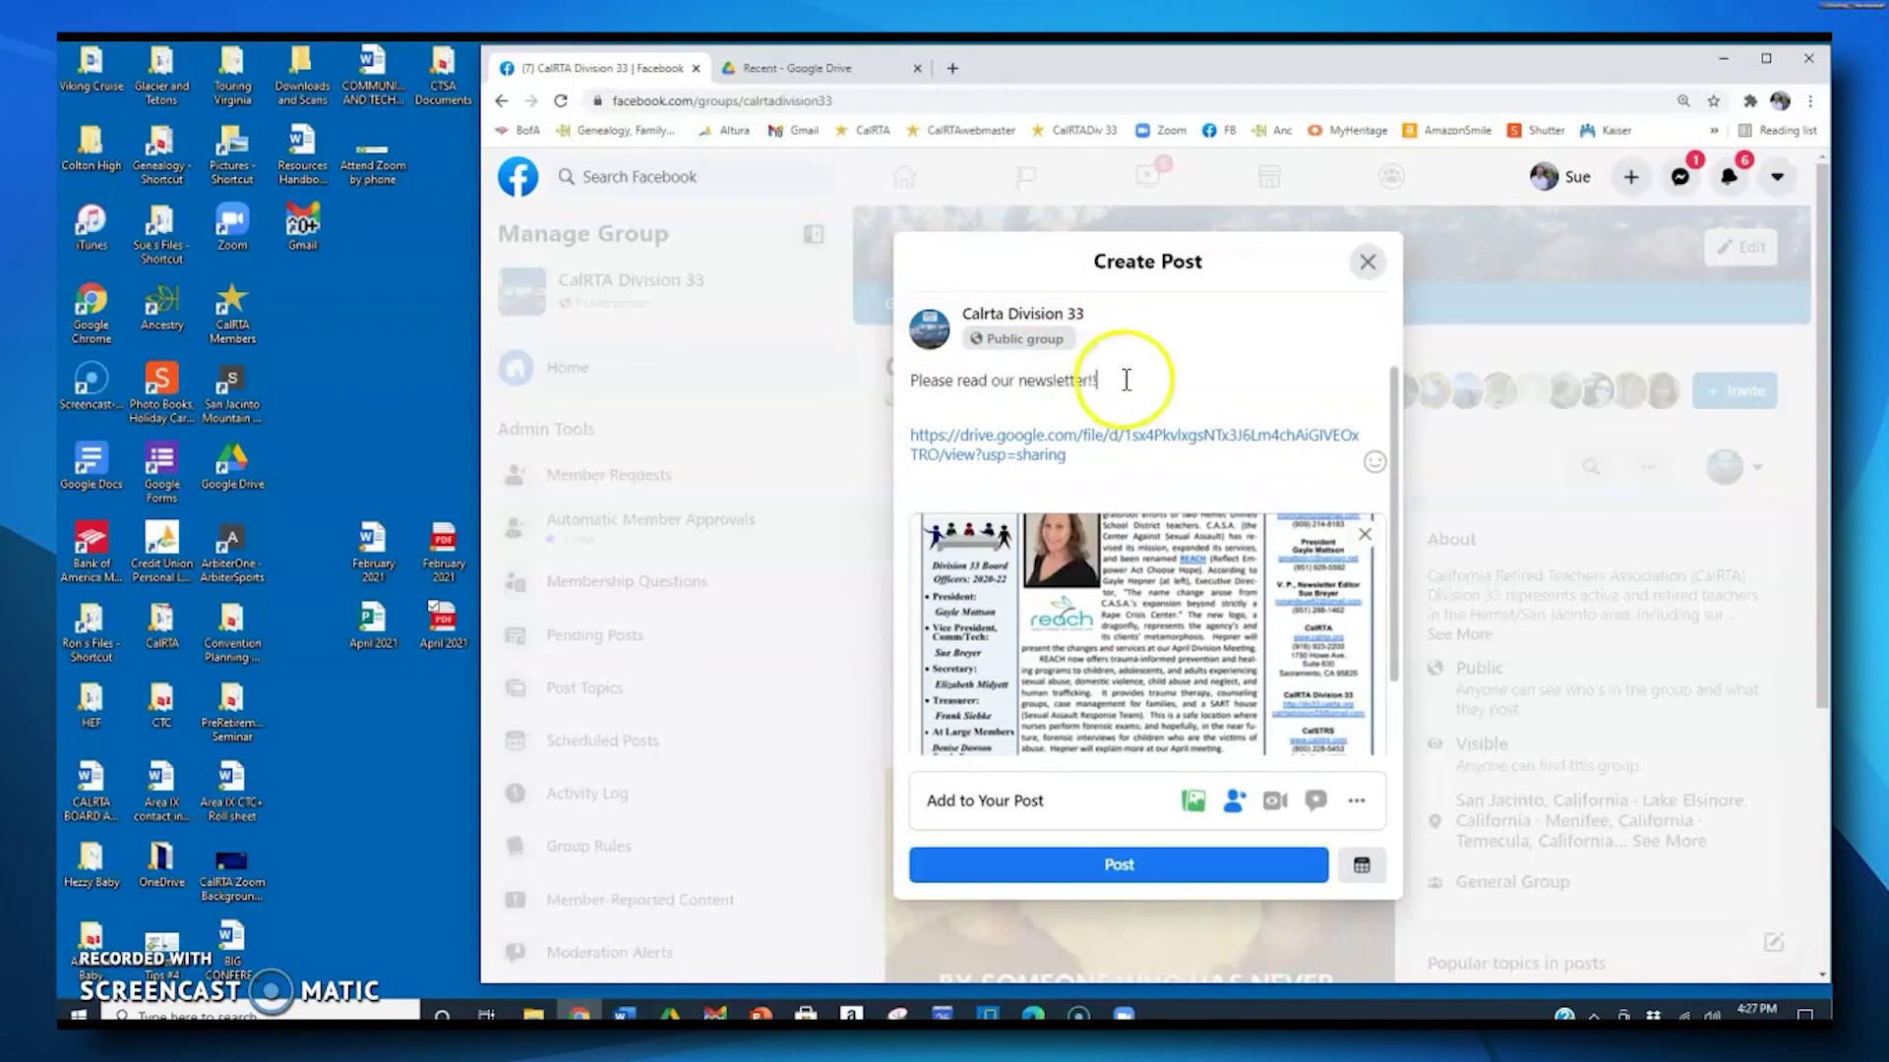
pyautogui.click(1127, 871)
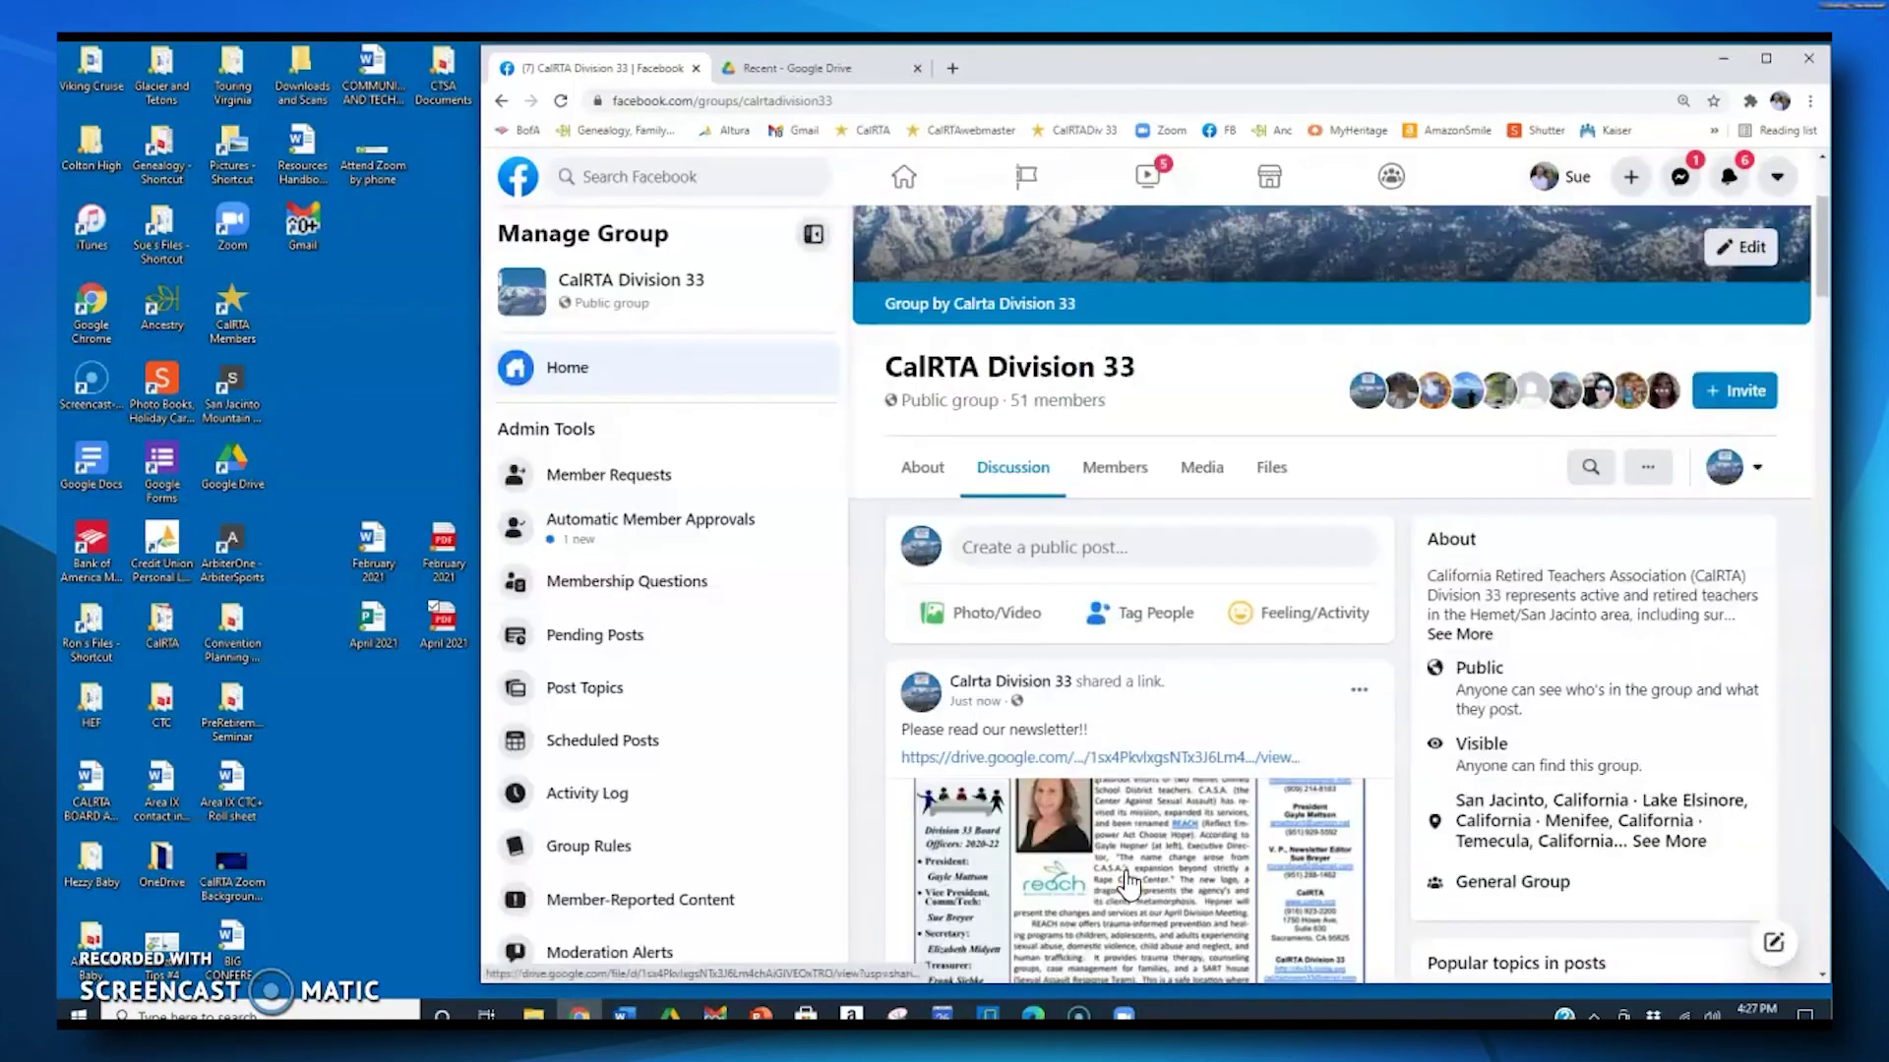
# Step: Publish another public post in the group with February 2021.pdf from the Desktop attached as a file, and view it in the feed
pyautogui.scroll(-2, 1391, 767)
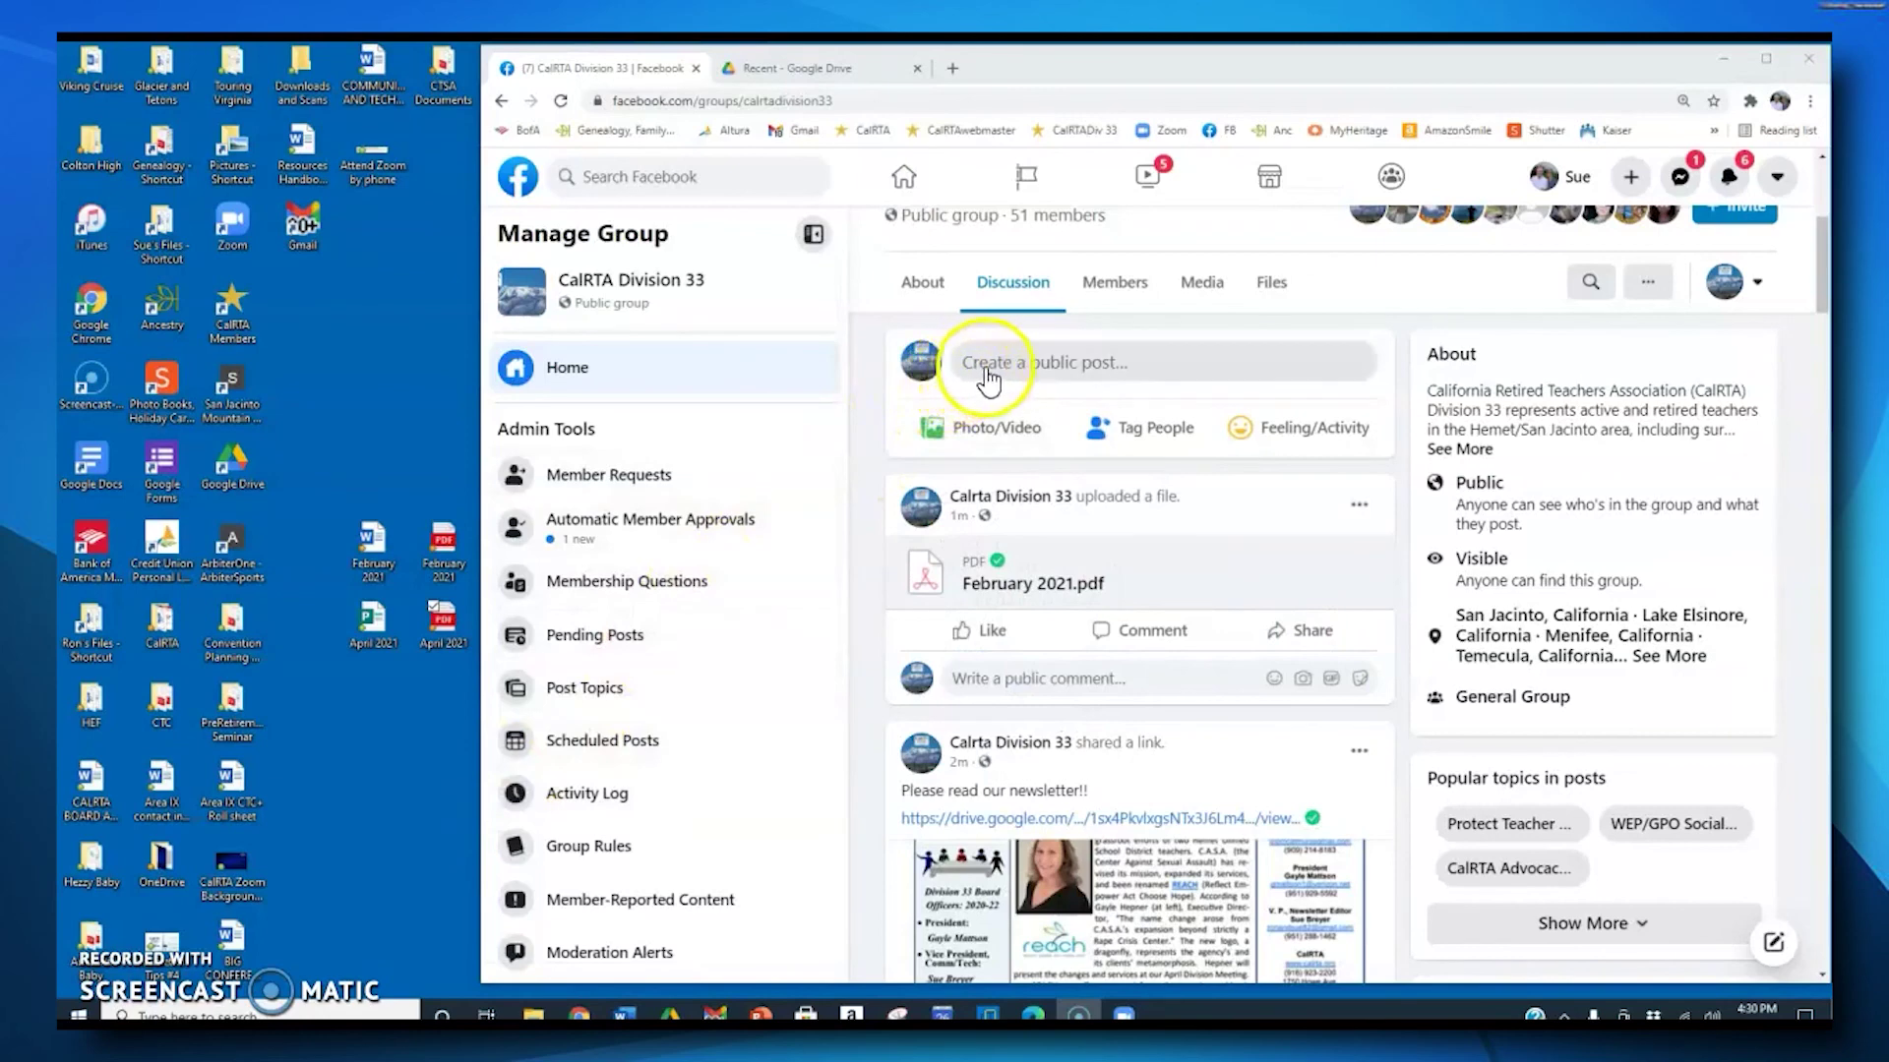
pyautogui.click(1097, 375)
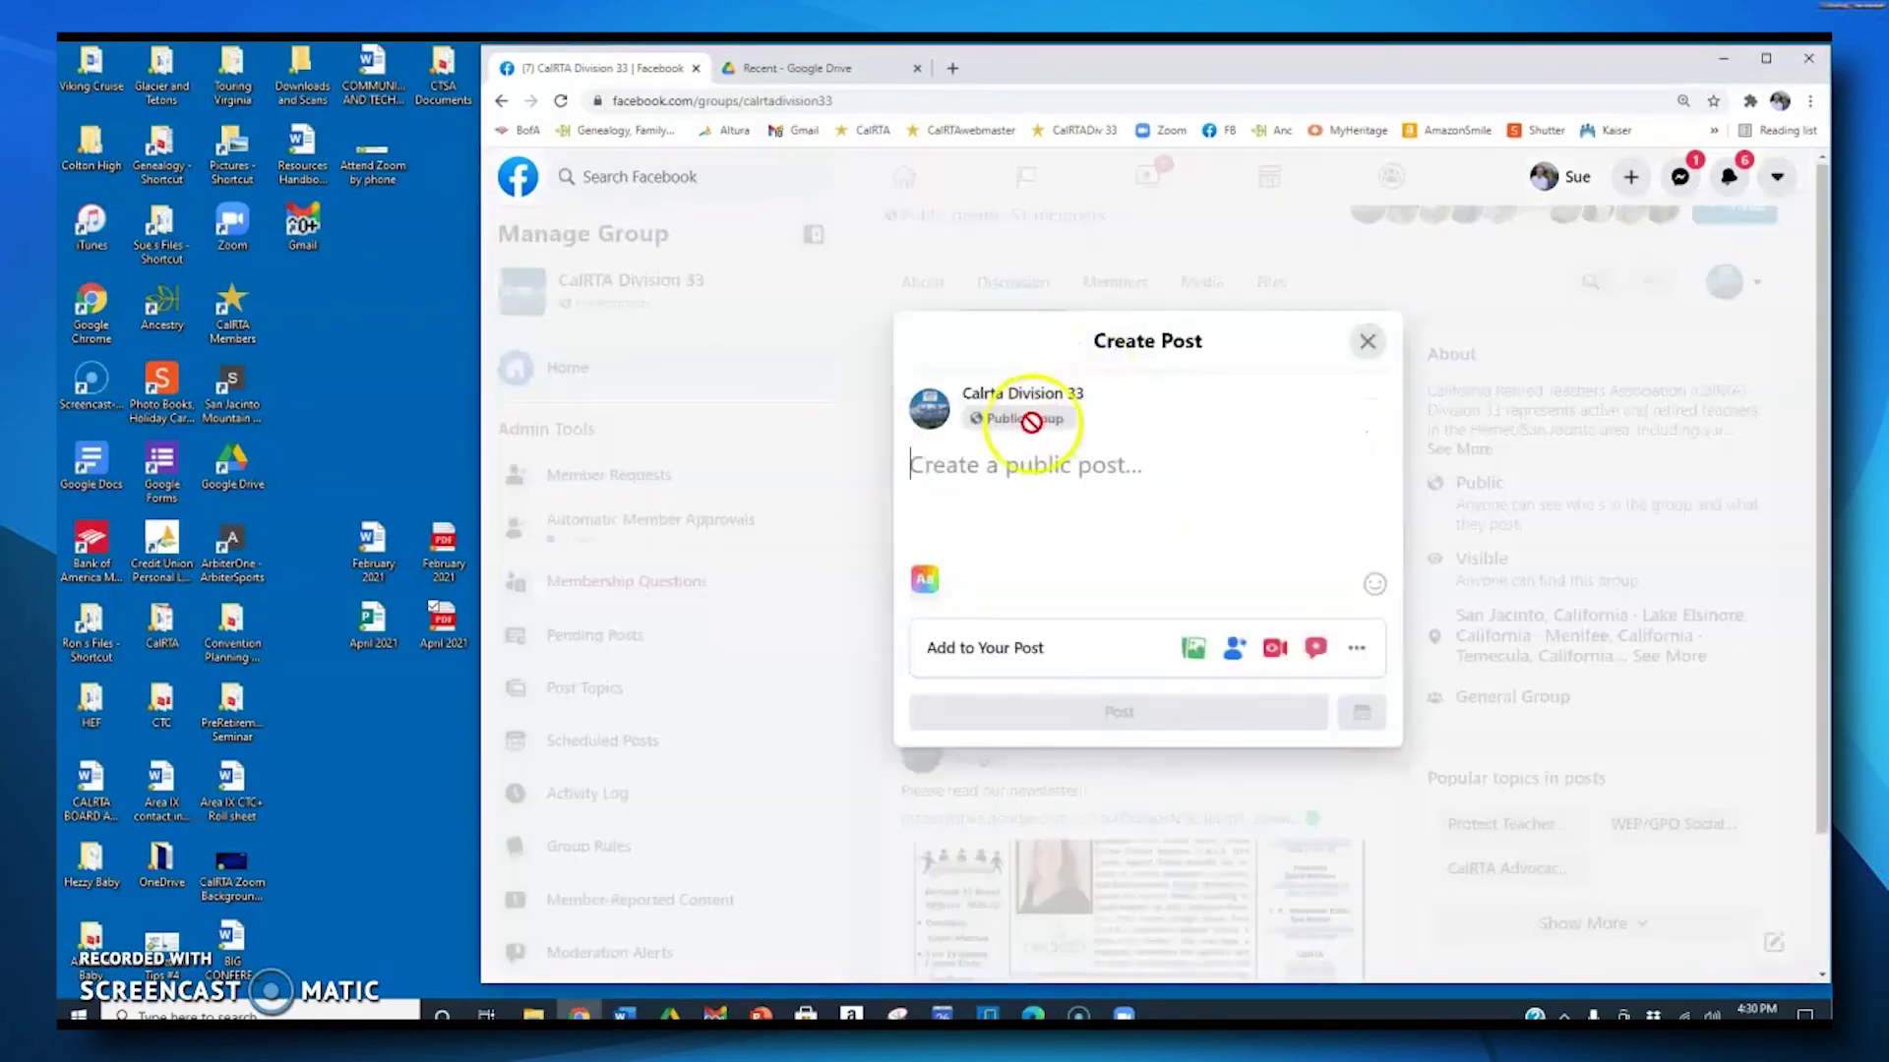
pyautogui.click(1003, 657)
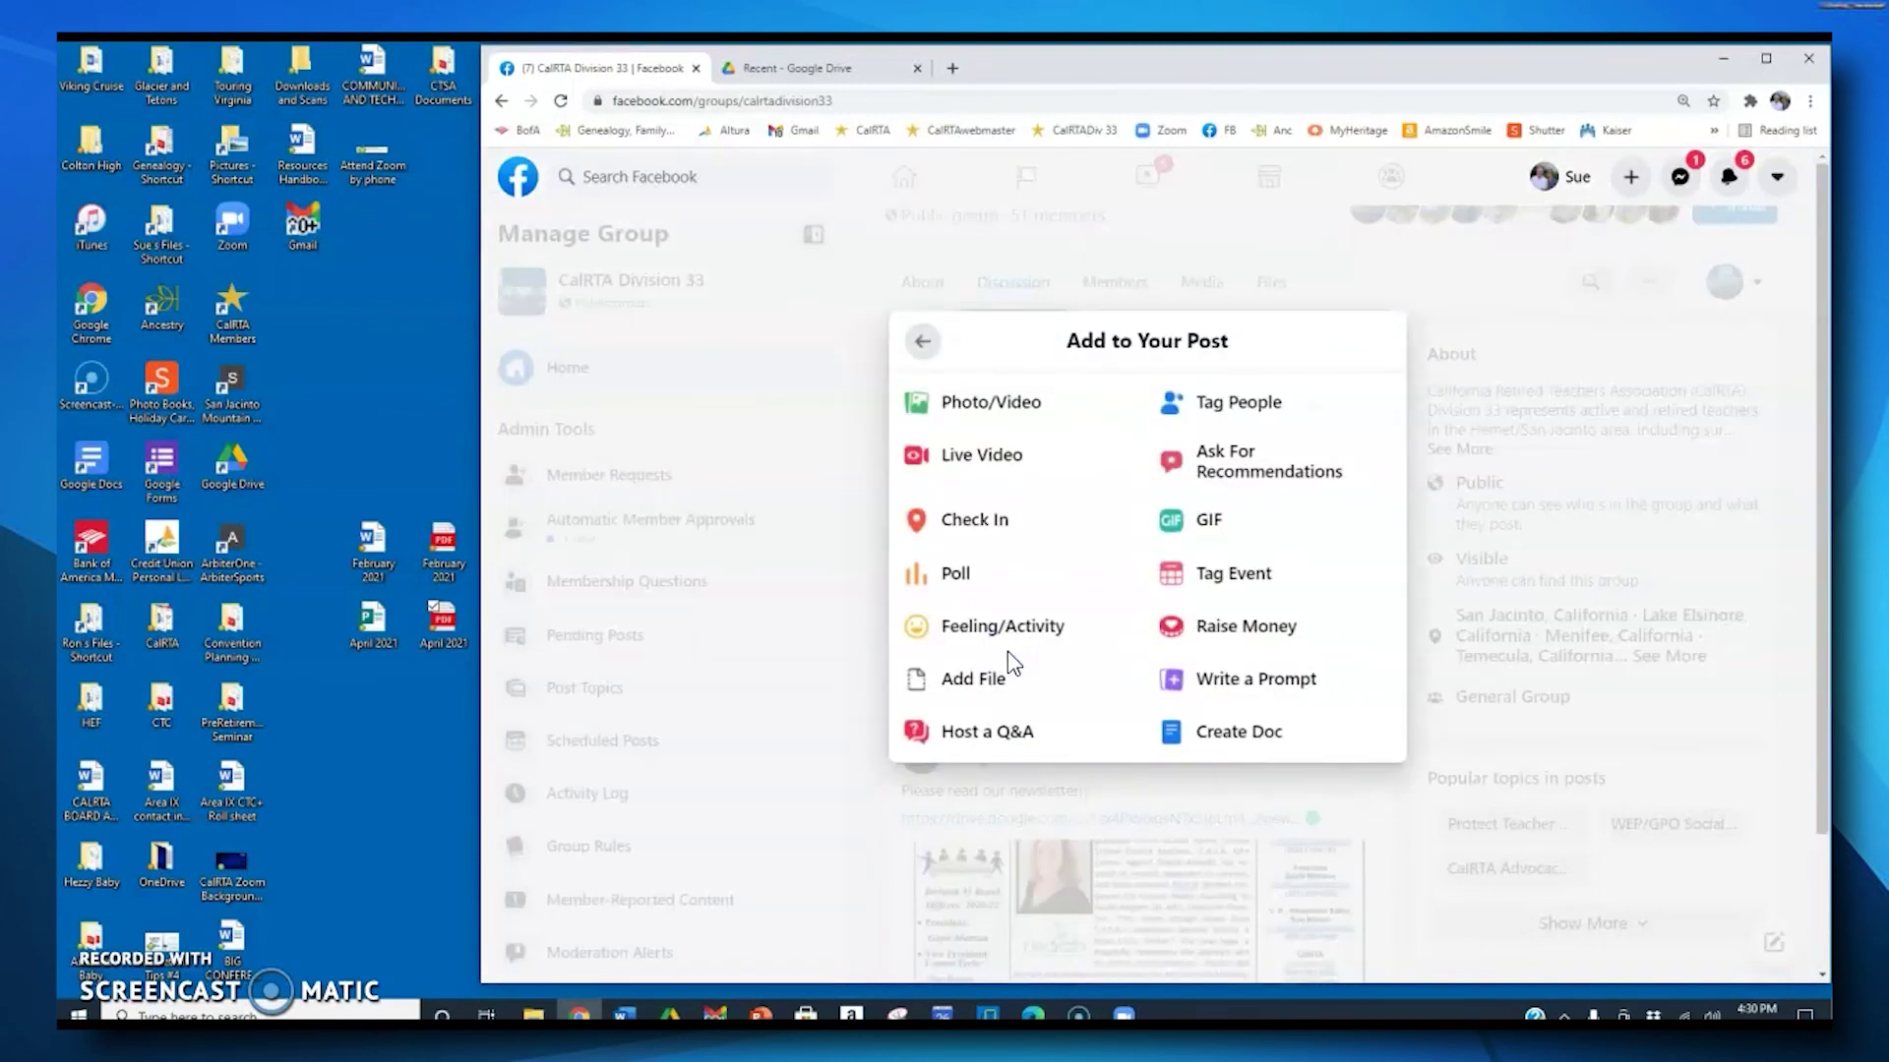
pyautogui.click(970, 693)
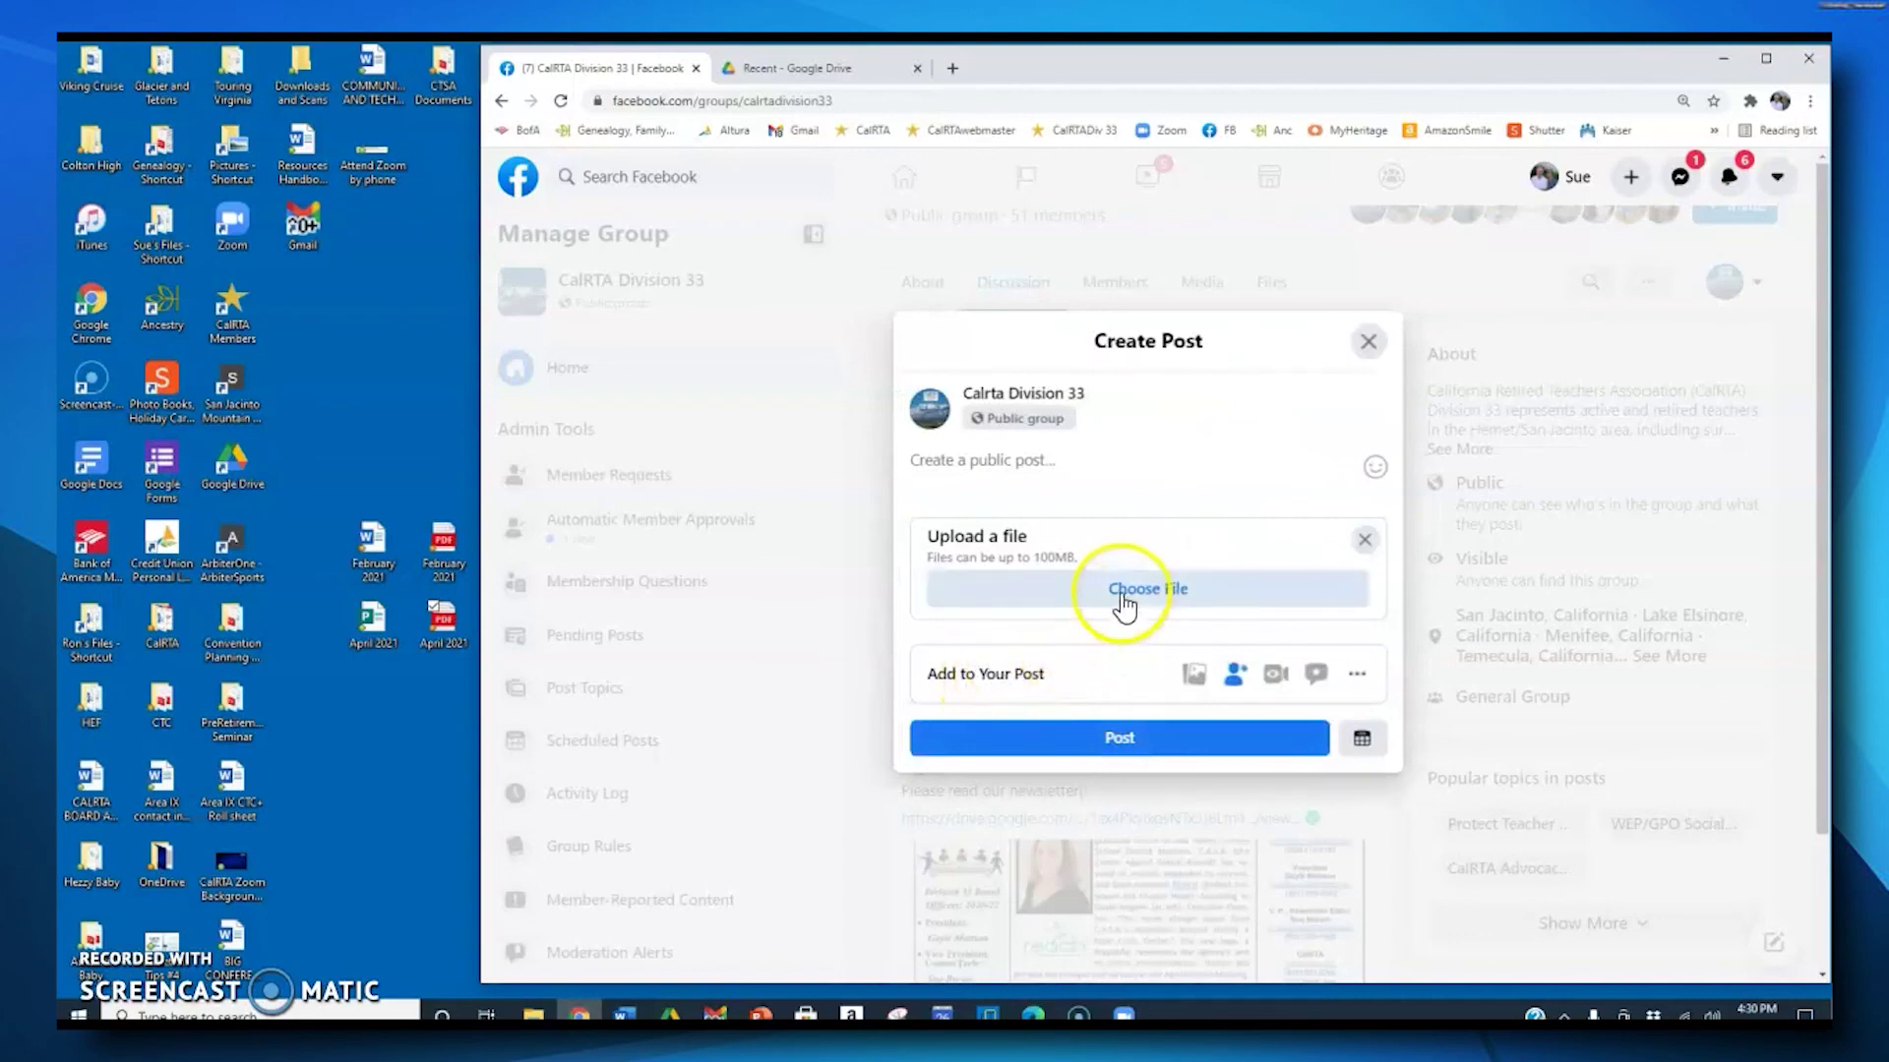
pyautogui.click(1164, 596)
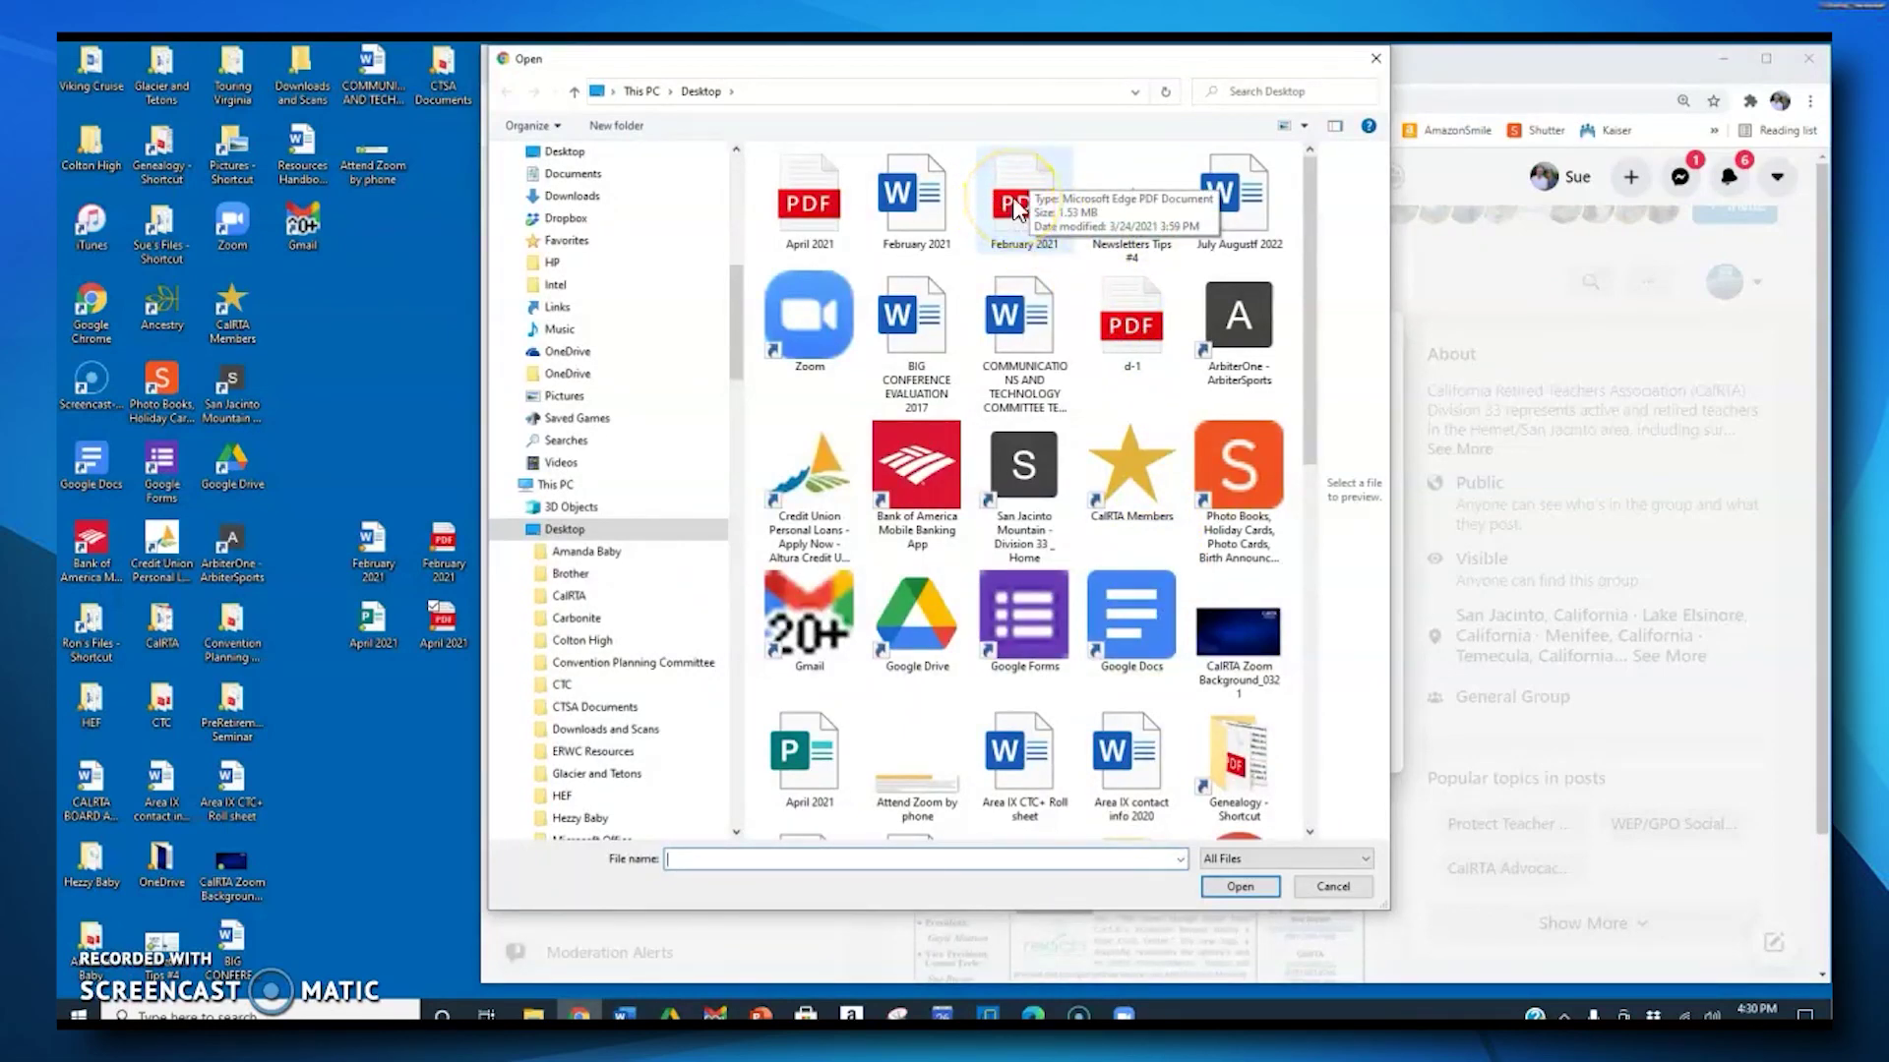
pyautogui.click(1015, 202)
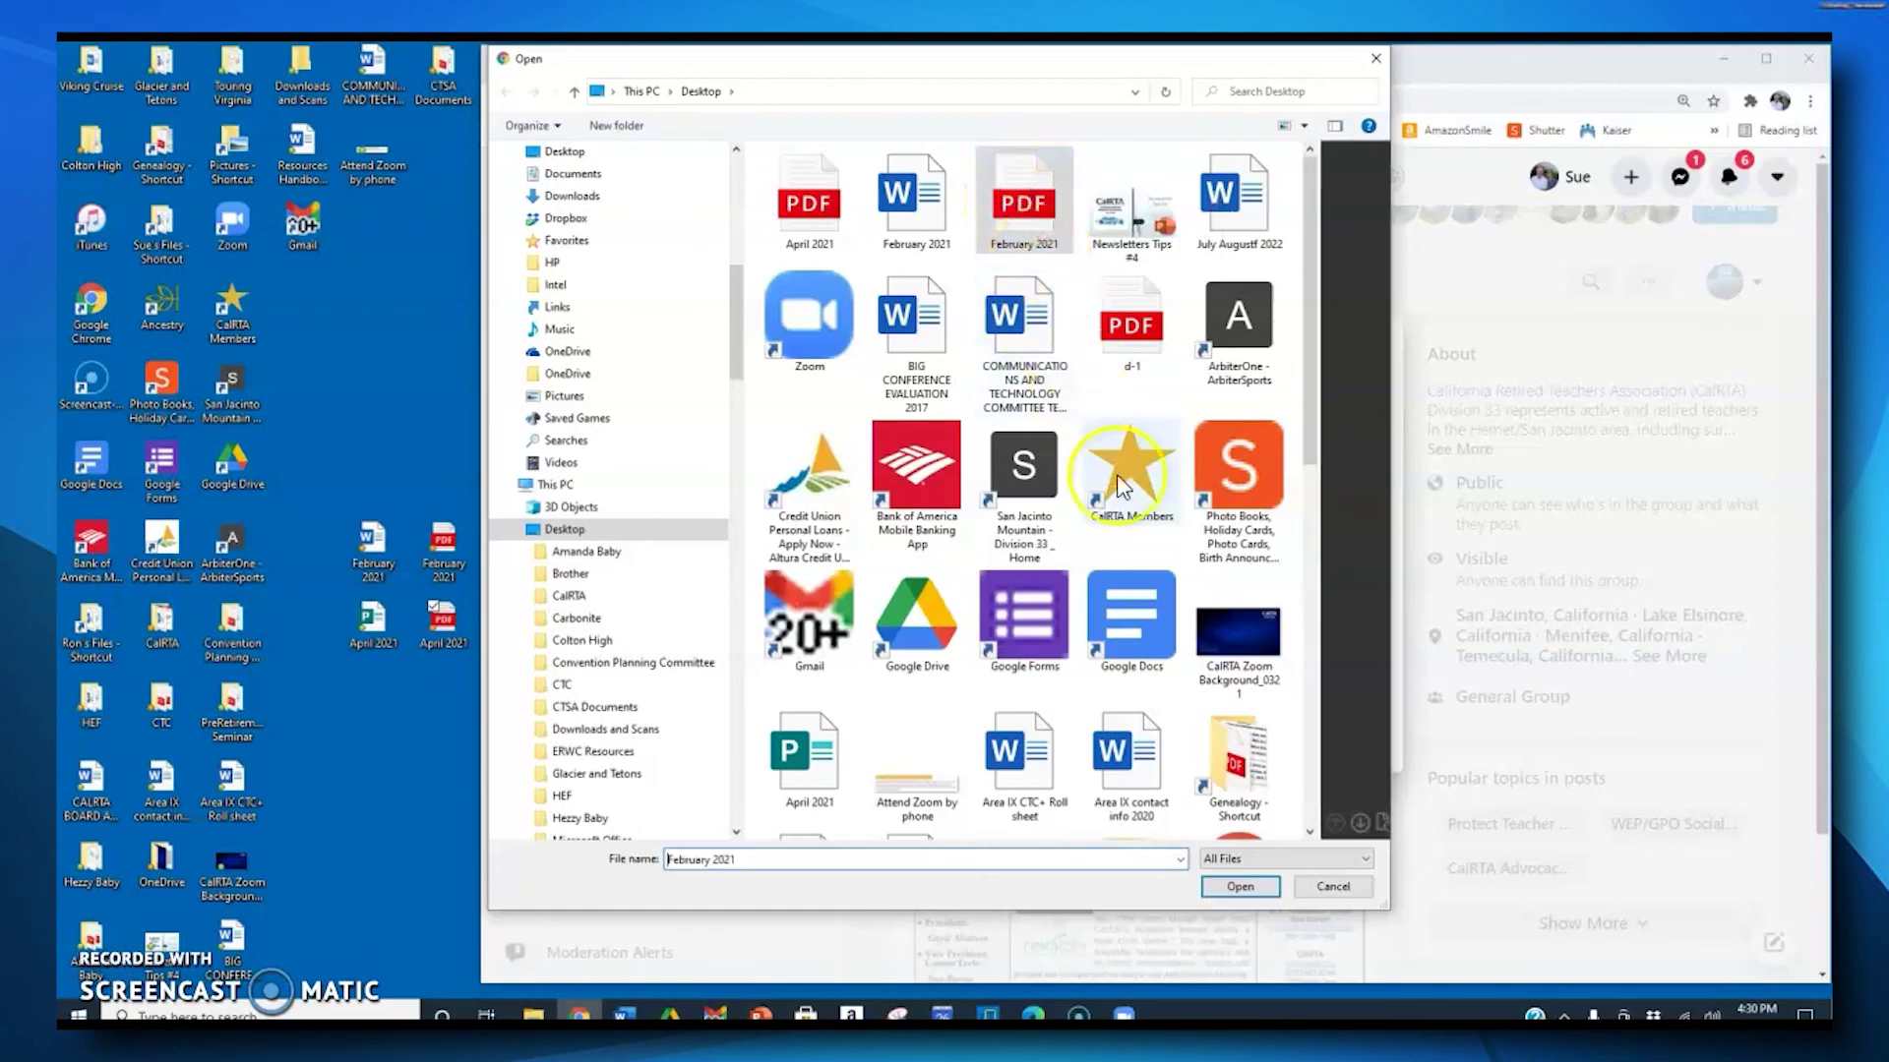
pyautogui.click(1241, 887)
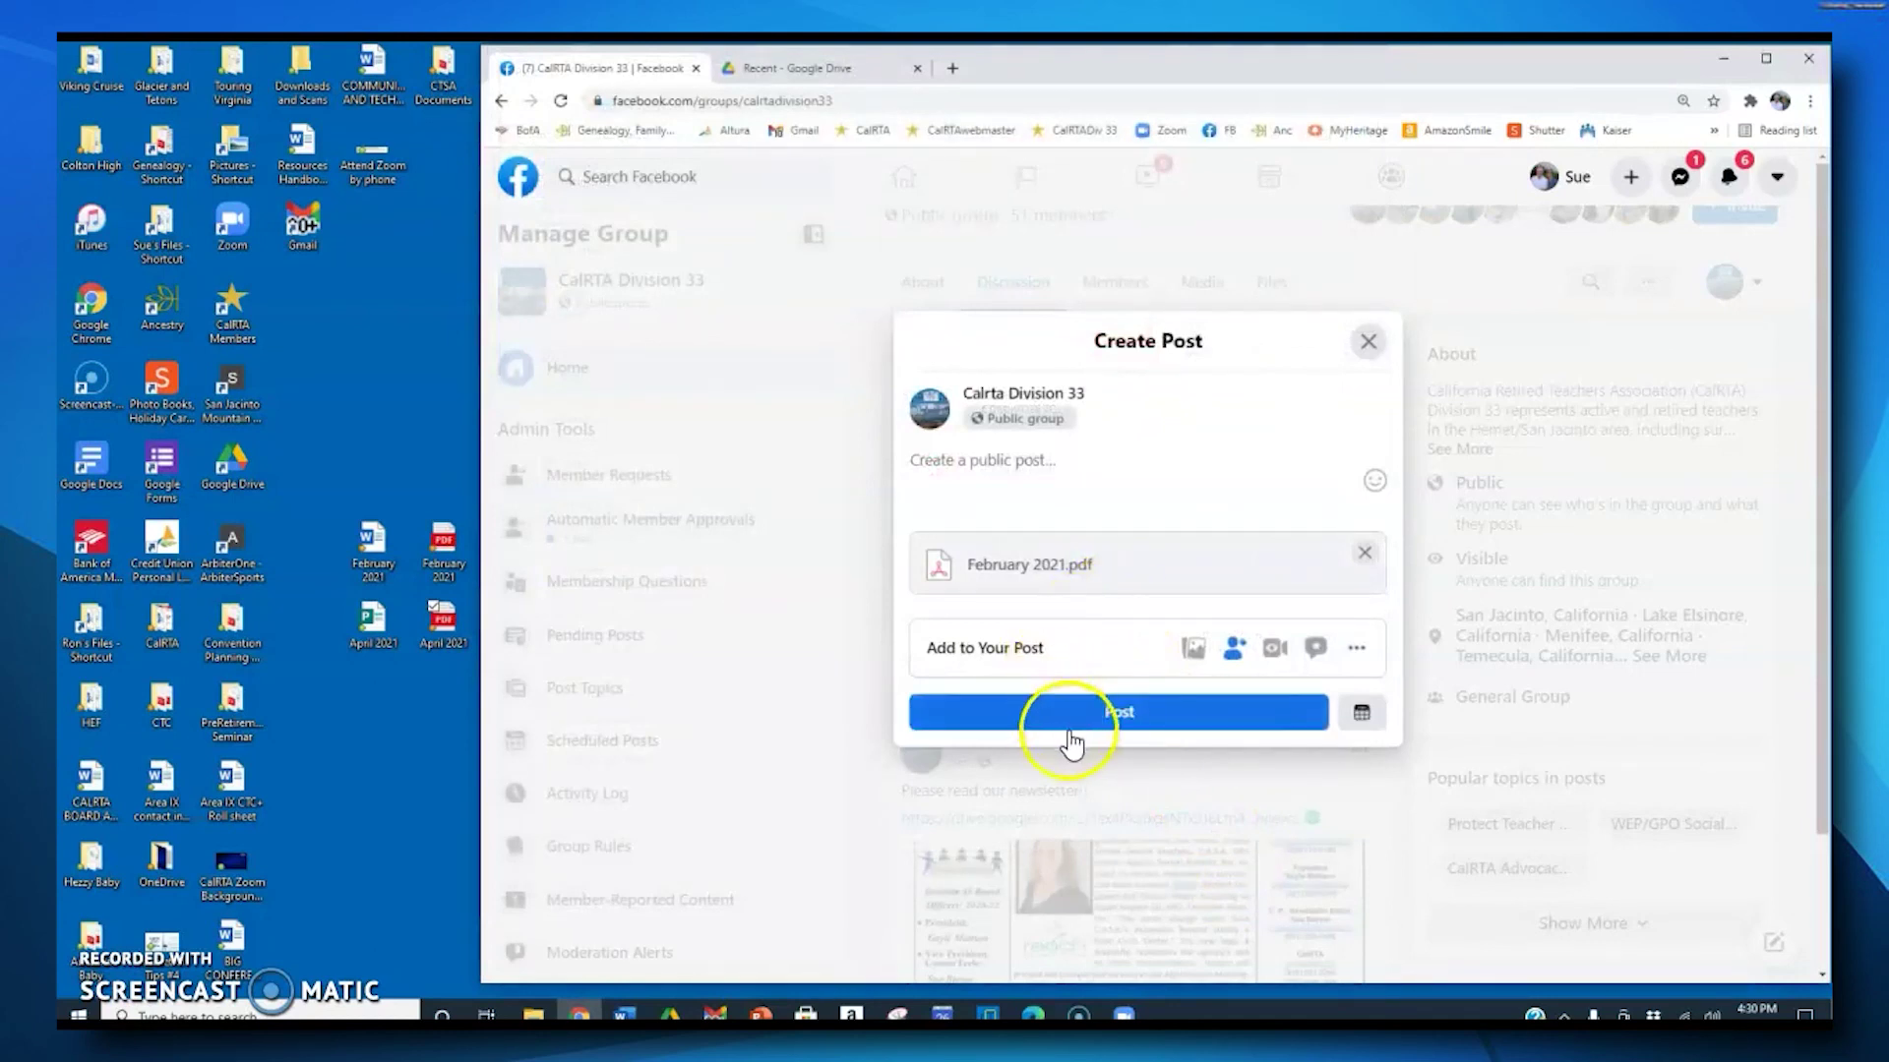
pyautogui.click(1123, 718)
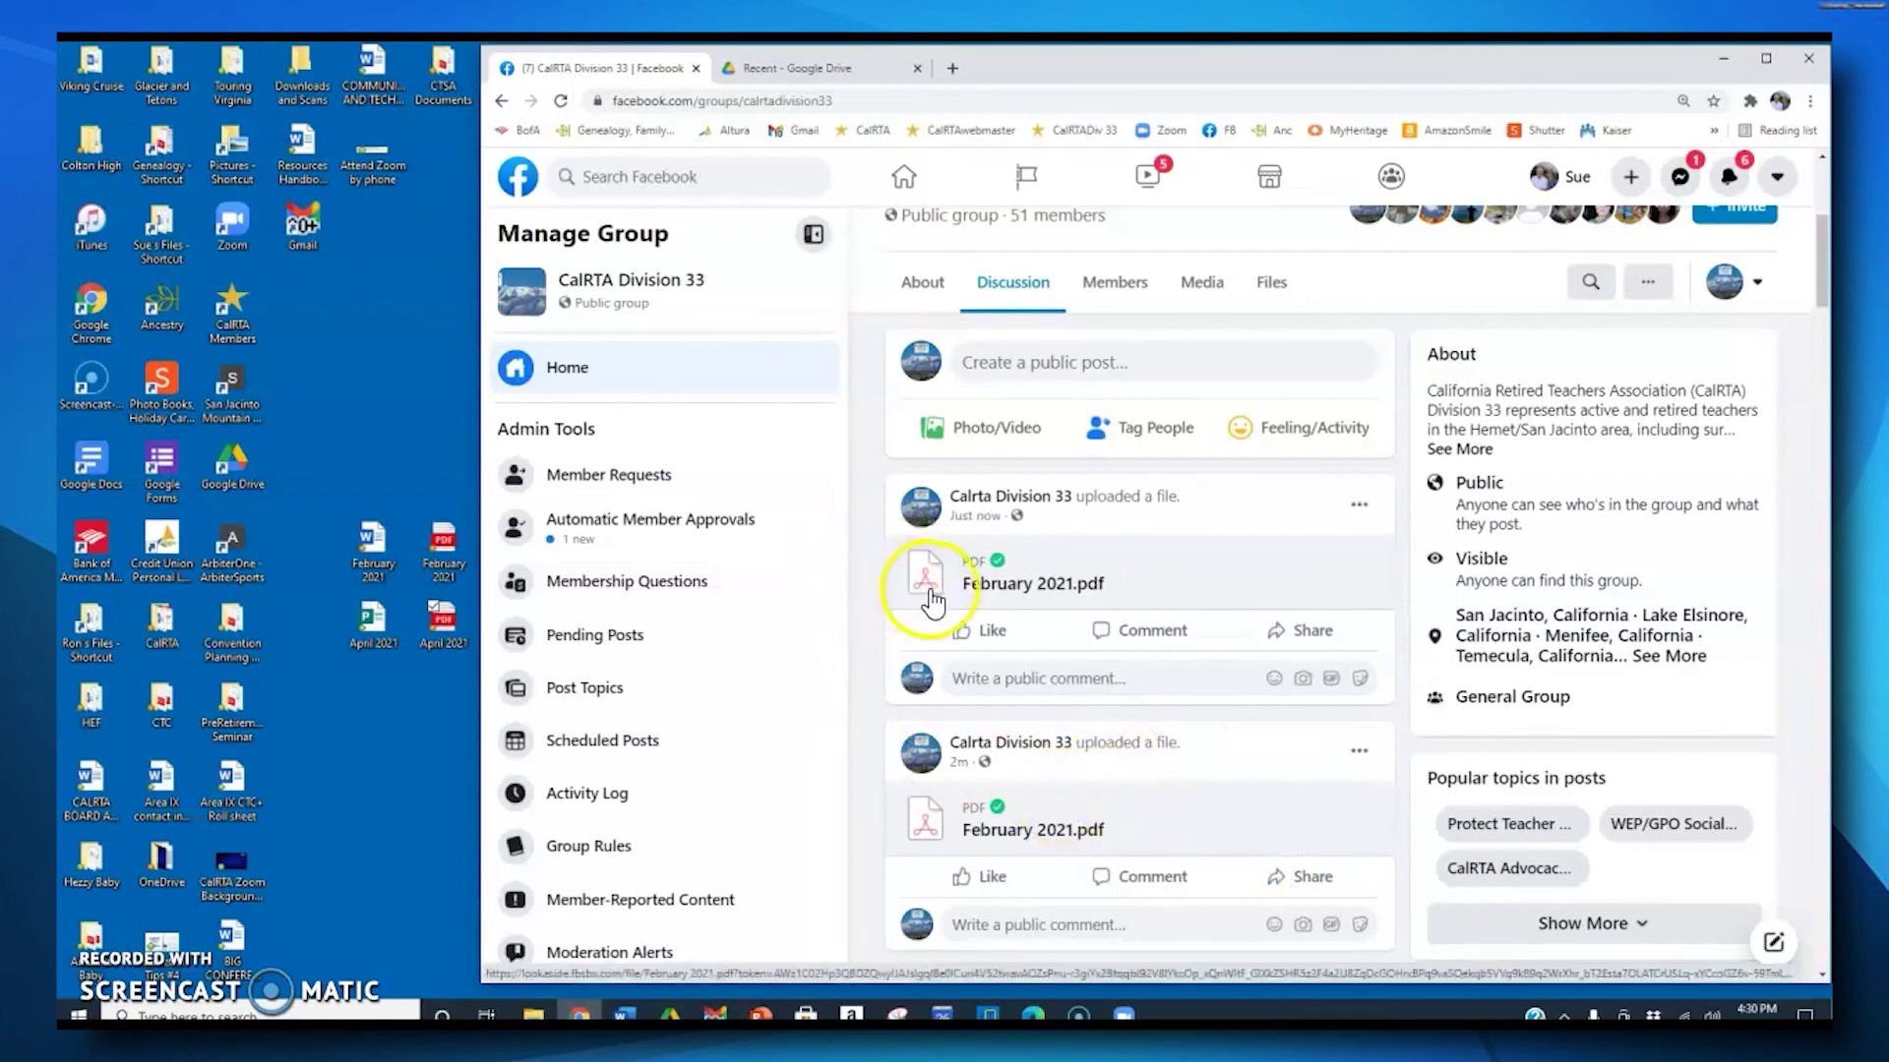
pyautogui.scroll(-4, 865, 659)
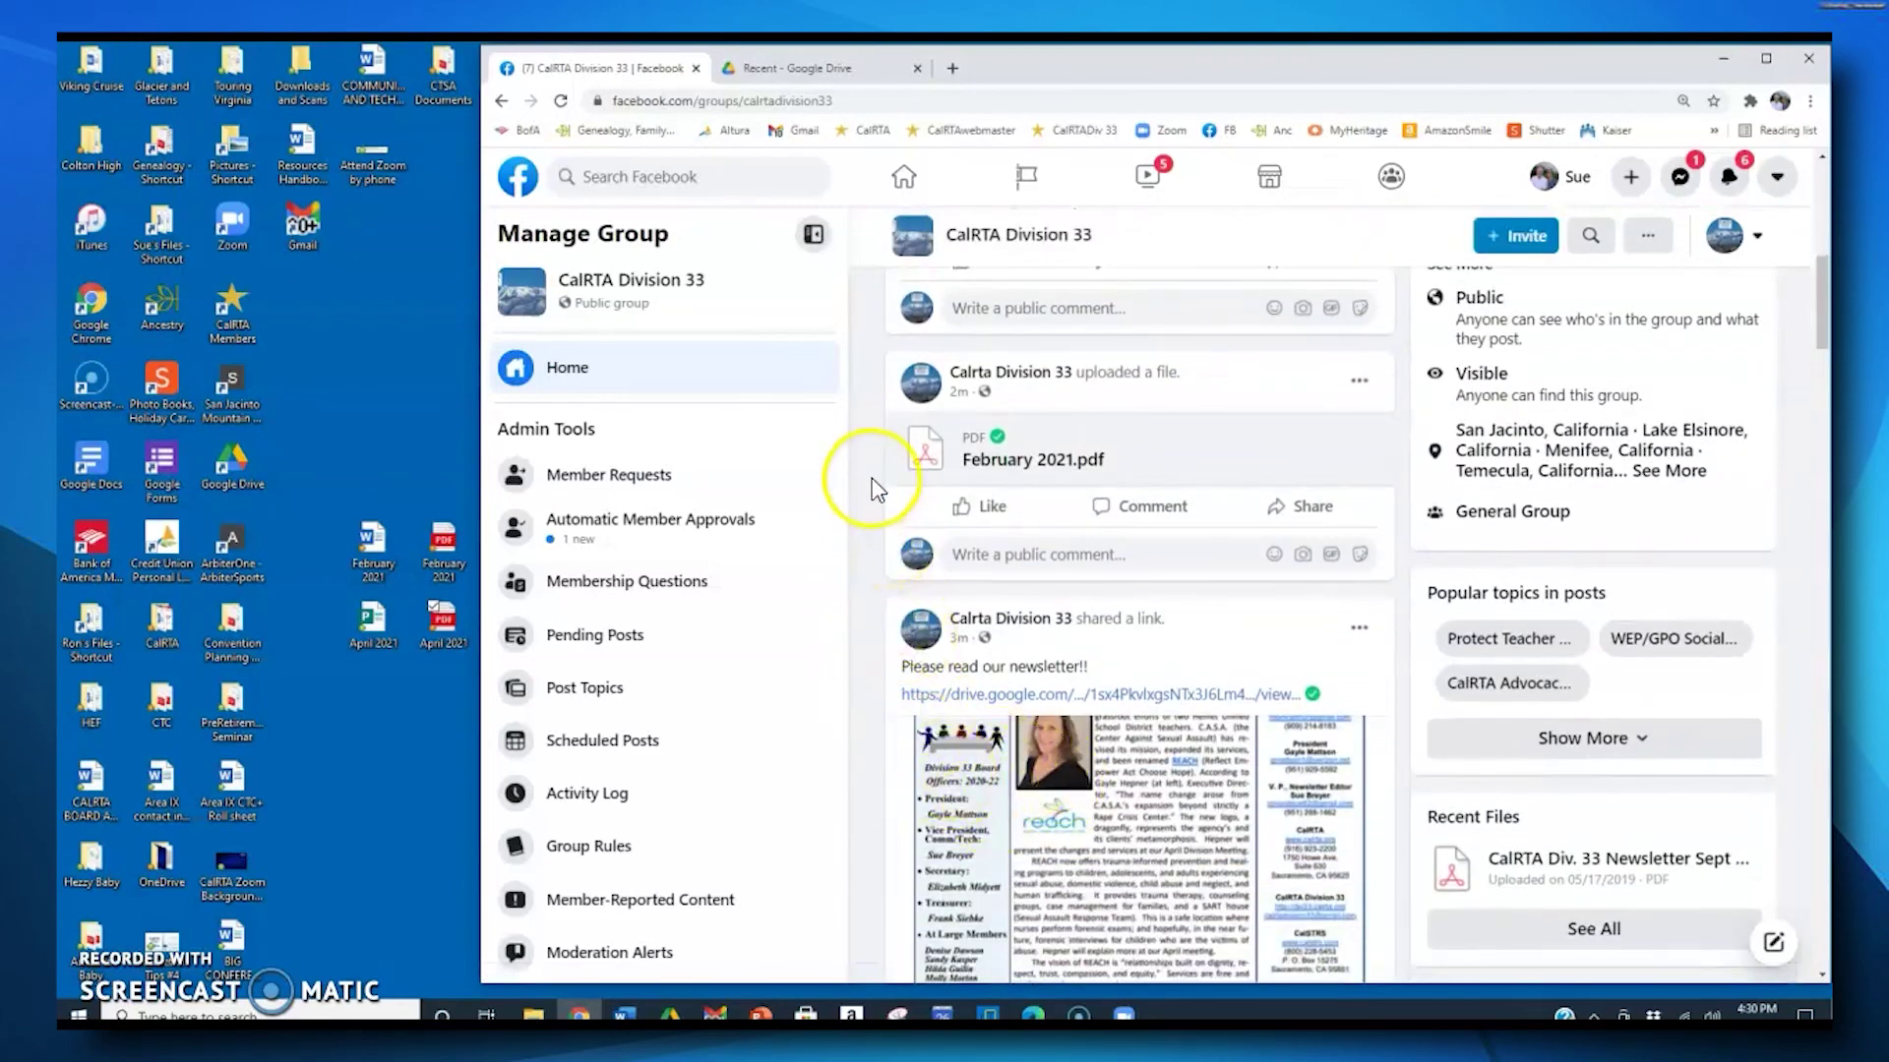
pyautogui.scroll(3, 873, 482)
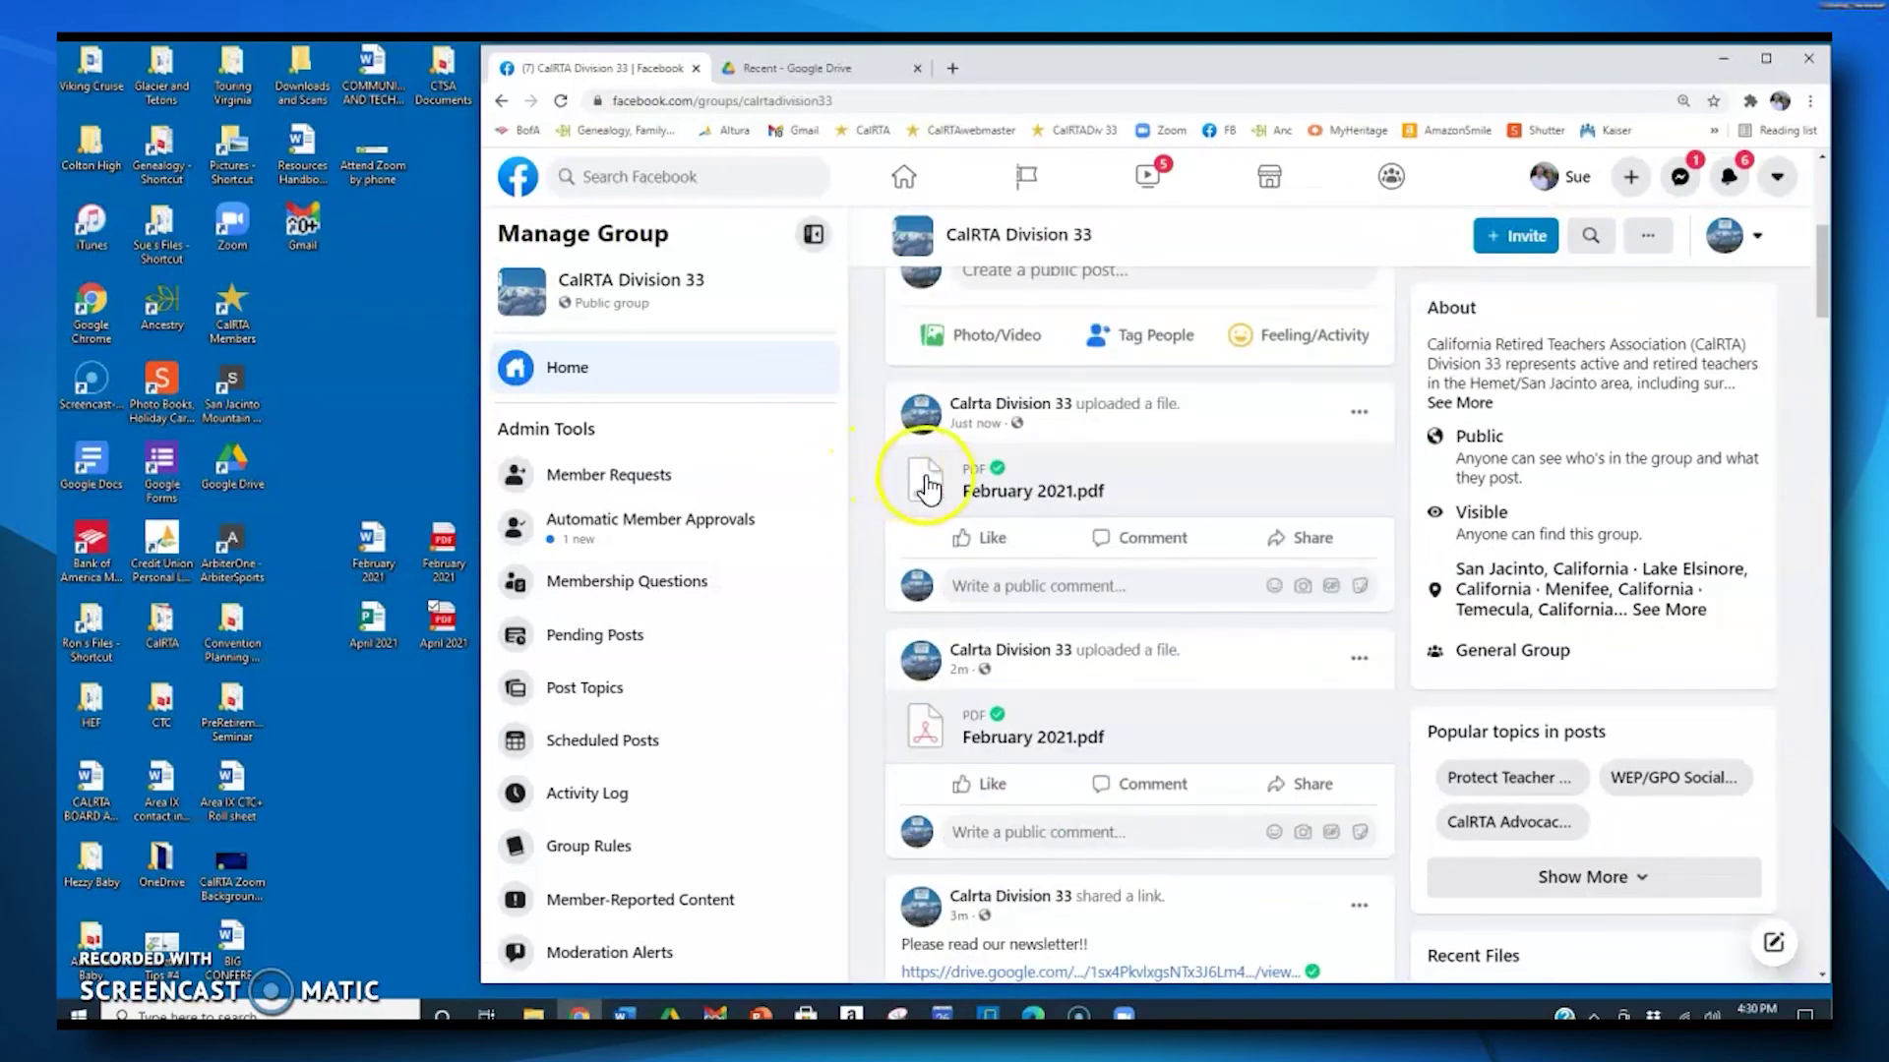